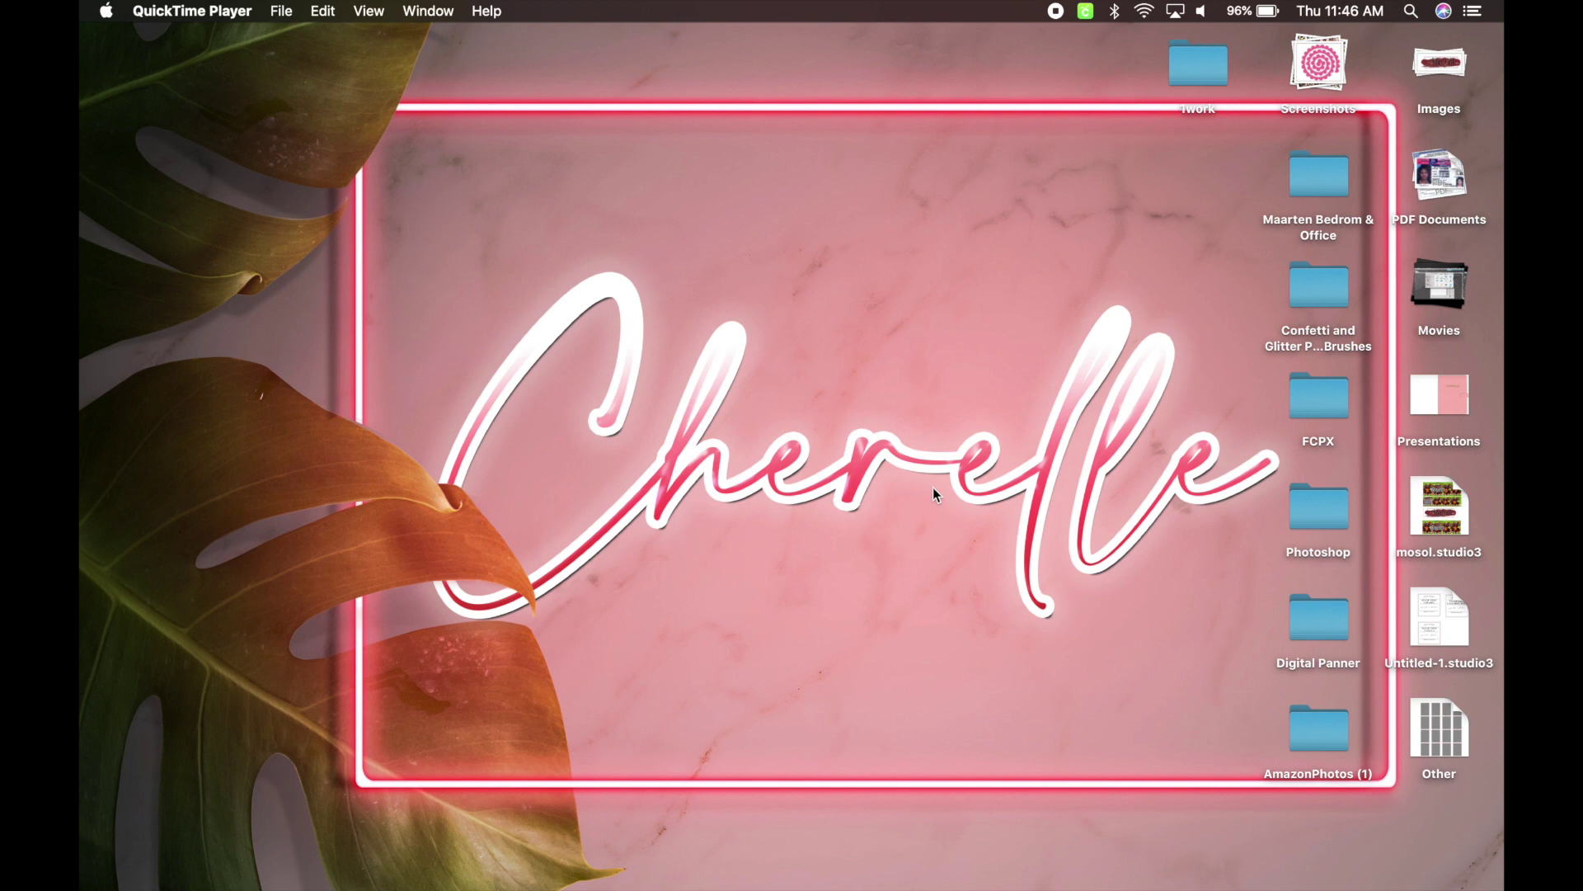
Switch from the QuickTime preview of the Cherelle design to Photoshop's Home screen.
{"action": "mouse_move", "coordinate": [625, 876]}
{"action": "left_click", "coordinate": [918, 864]}
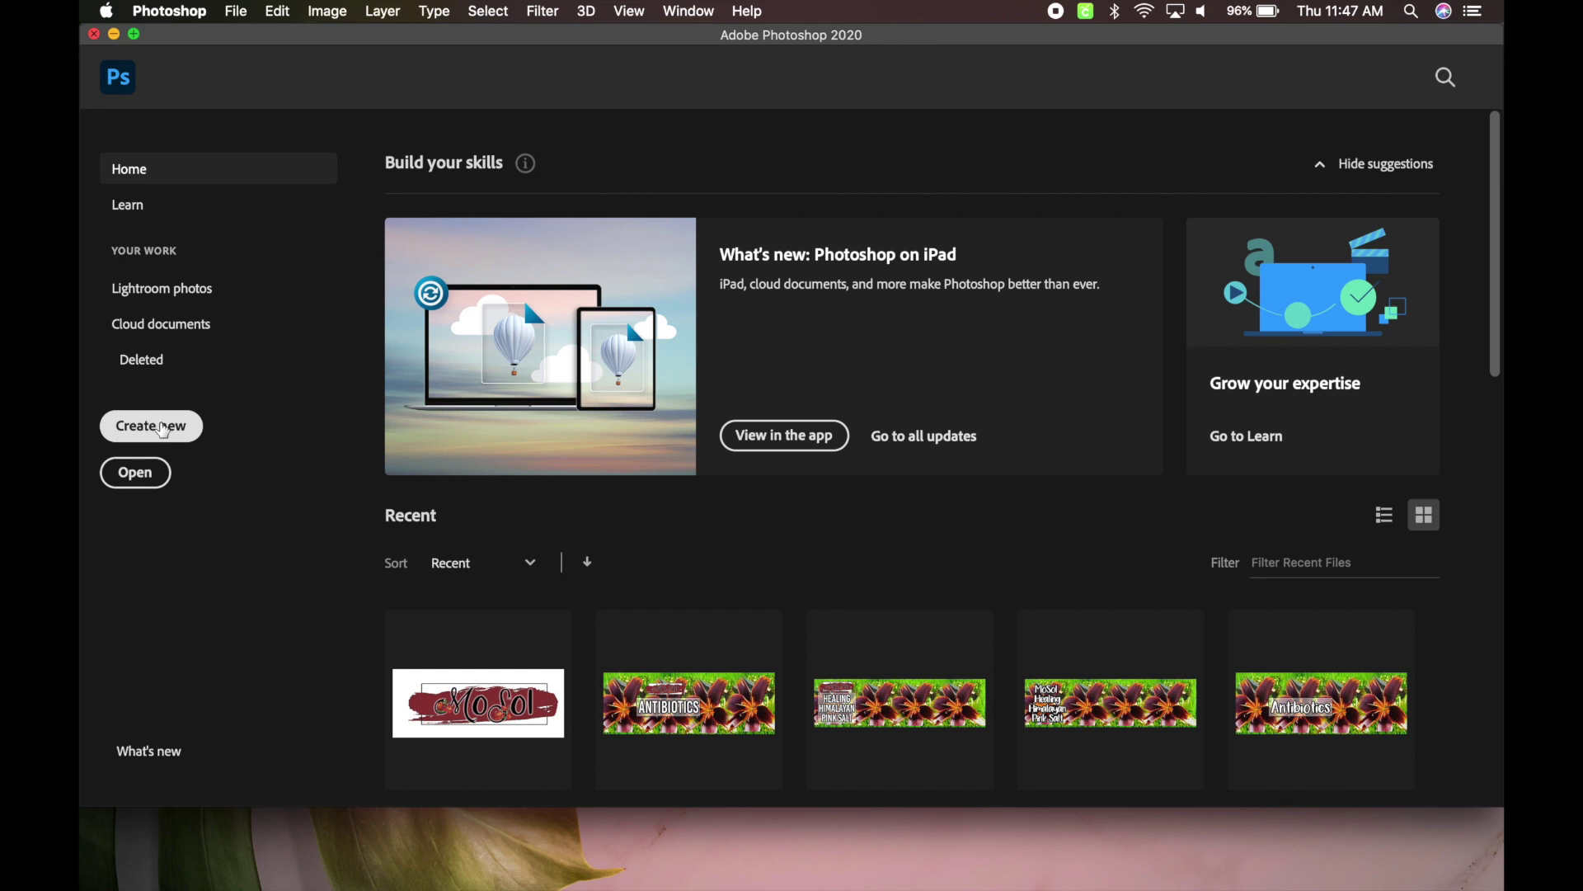
Create a new 1080 × 720 px document at 300 pixels/inch with a white background.
{"action": "left_click", "coordinate": [164, 430]}
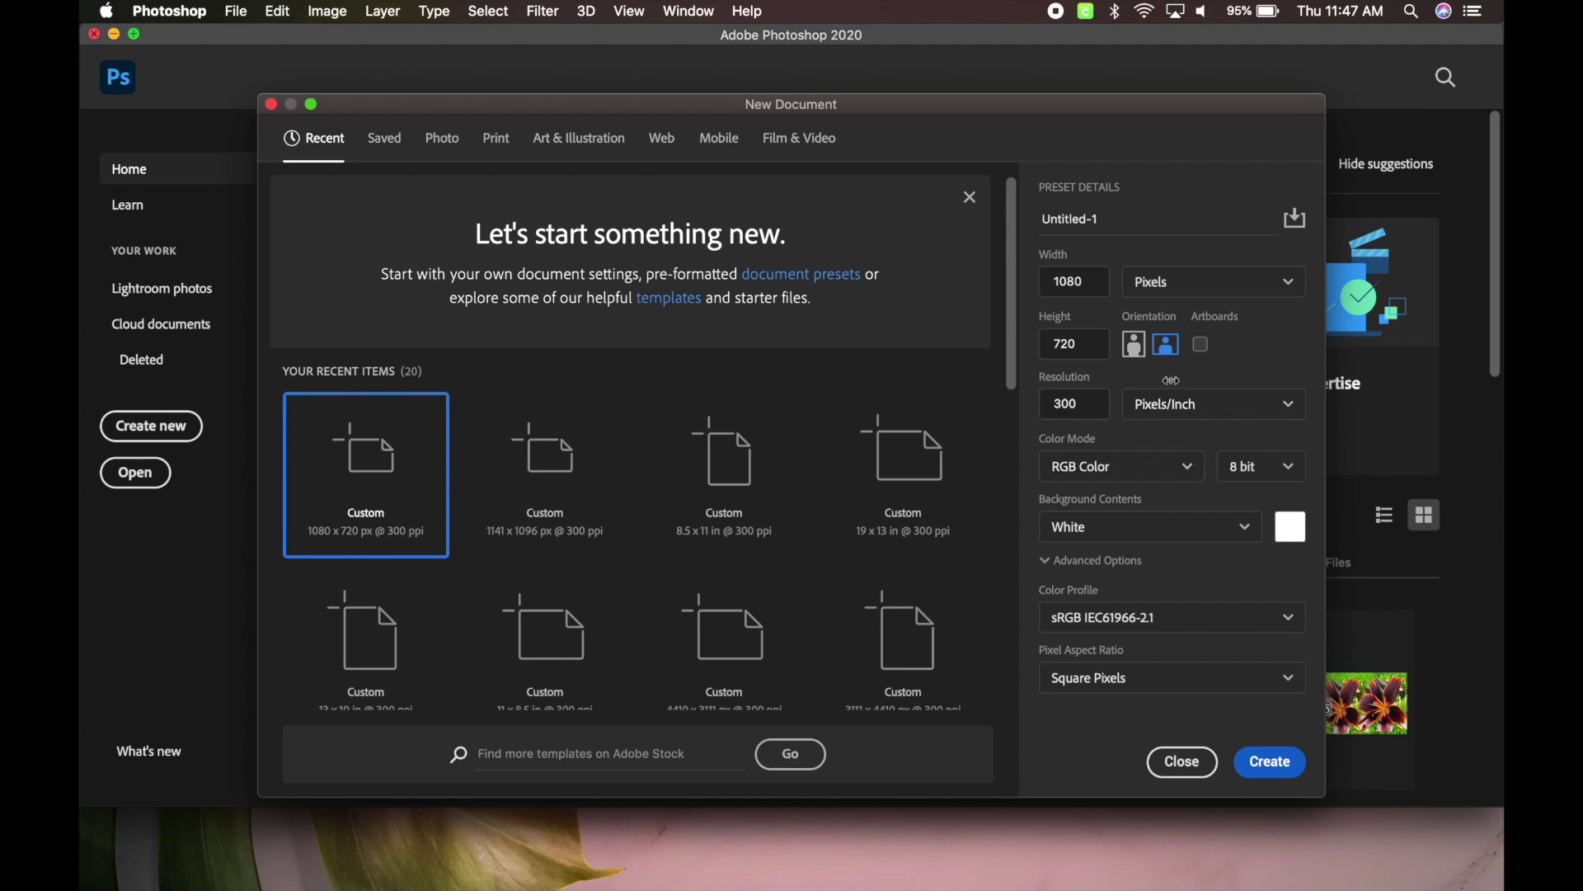
{"action": "left_click", "coordinate": [1178, 410]}
{"action": "left_click", "coordinate": [1176, 437]}
{"action": "left_click", "coordinate": [1275, 769]}
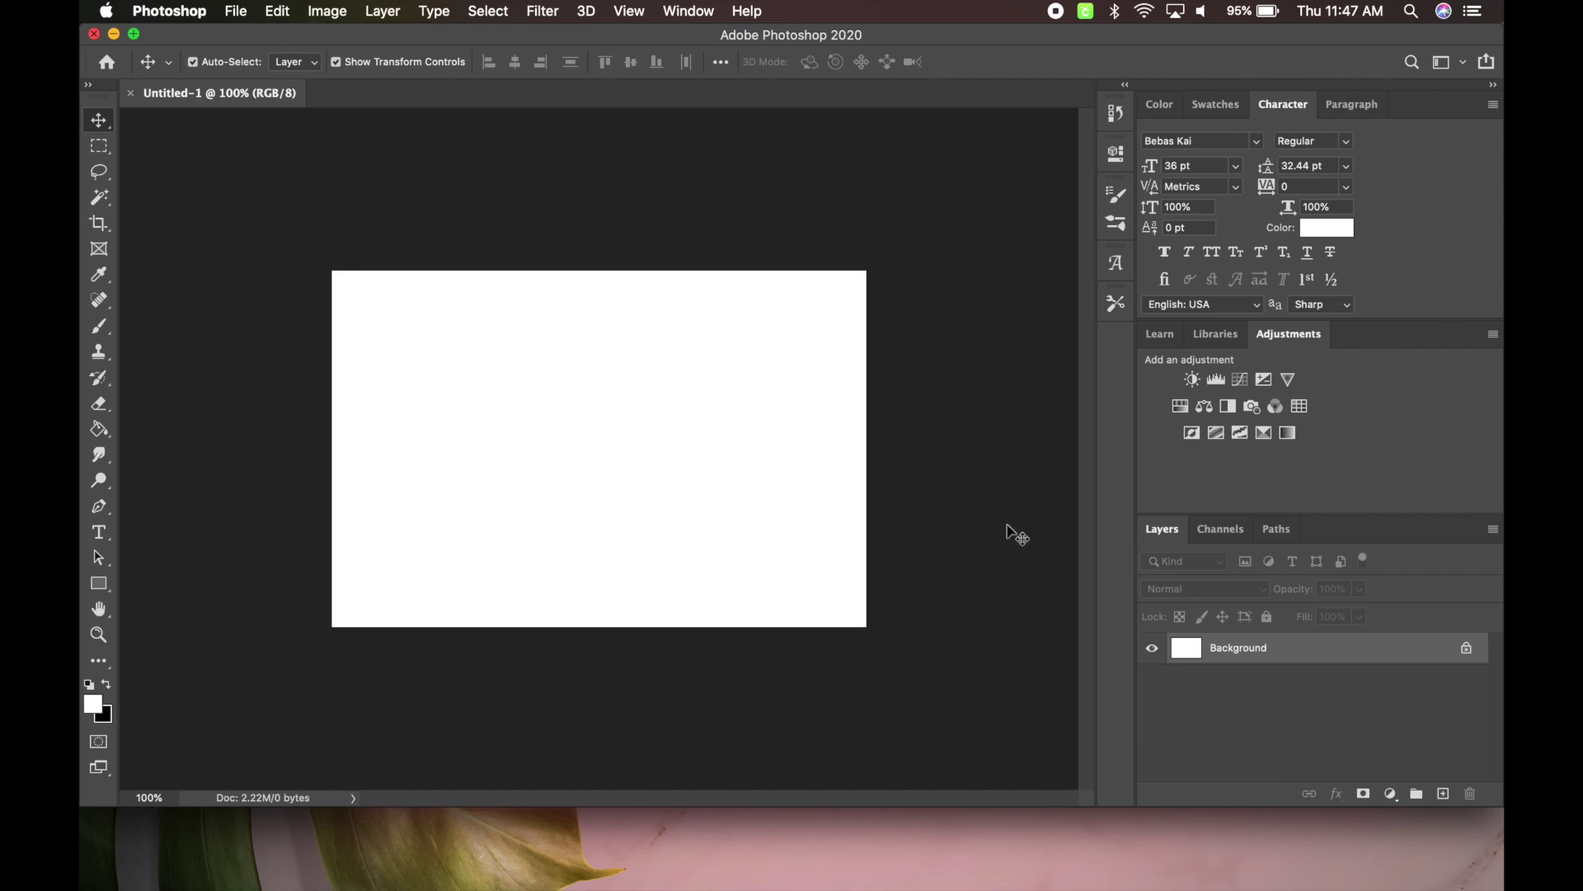
Fit the canvas in the window and add a 'Cherelle' text layer in SS Farmhouse Lemonade.
{"action": "key", "text": "super+0"}
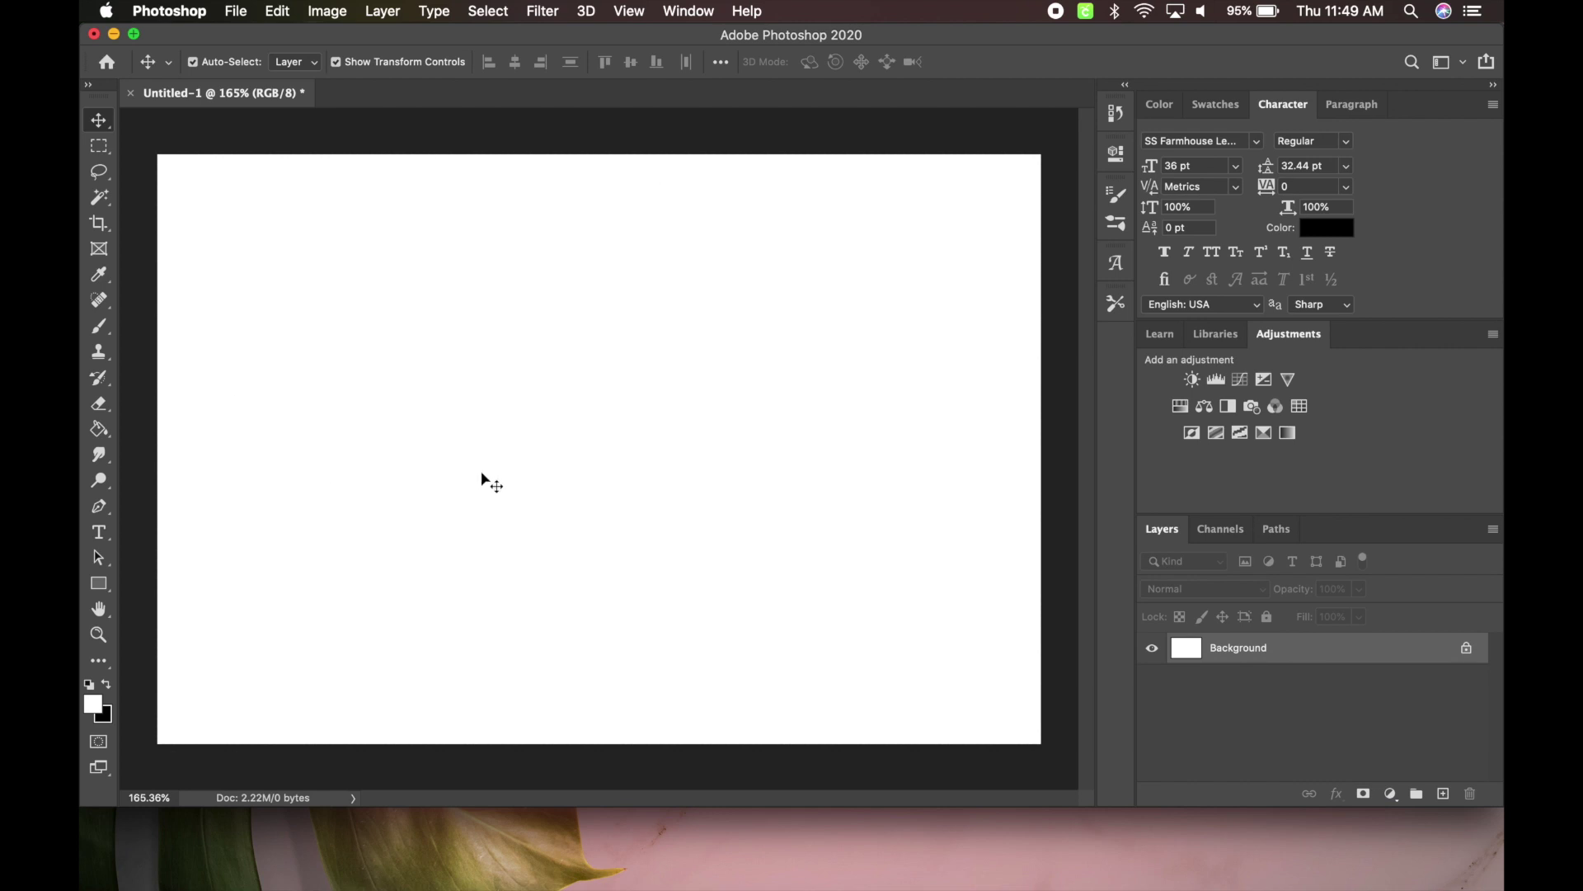
{"action": "left_click", "coordinate": [100, 533]}
{"action": "left_click", "coordinate": [421, 406]}
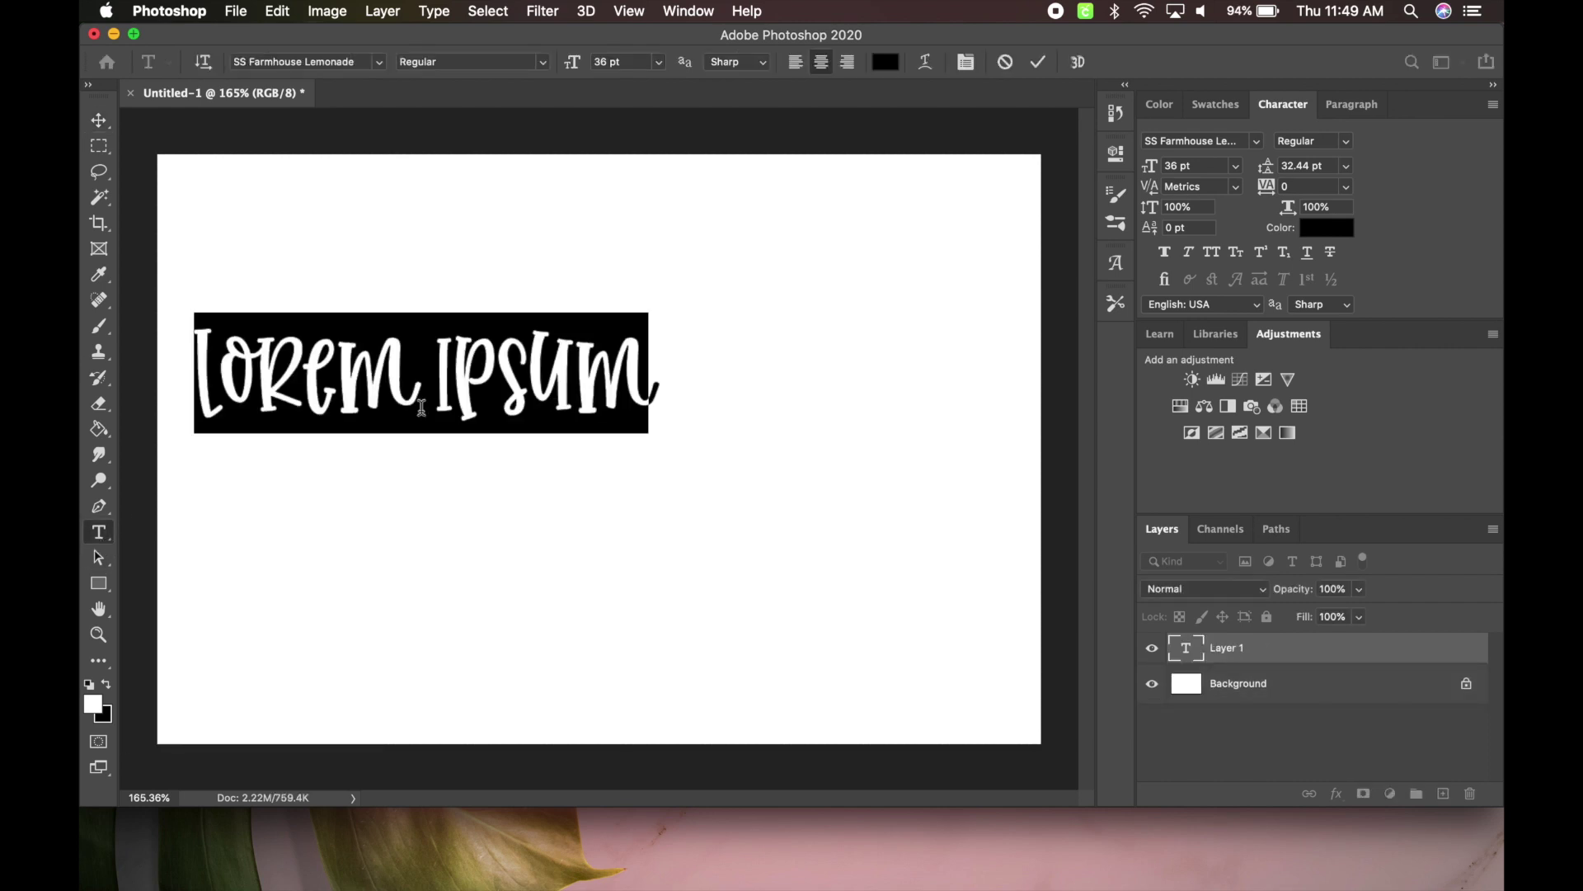
{"action": "type", "text": "Cherelle"}
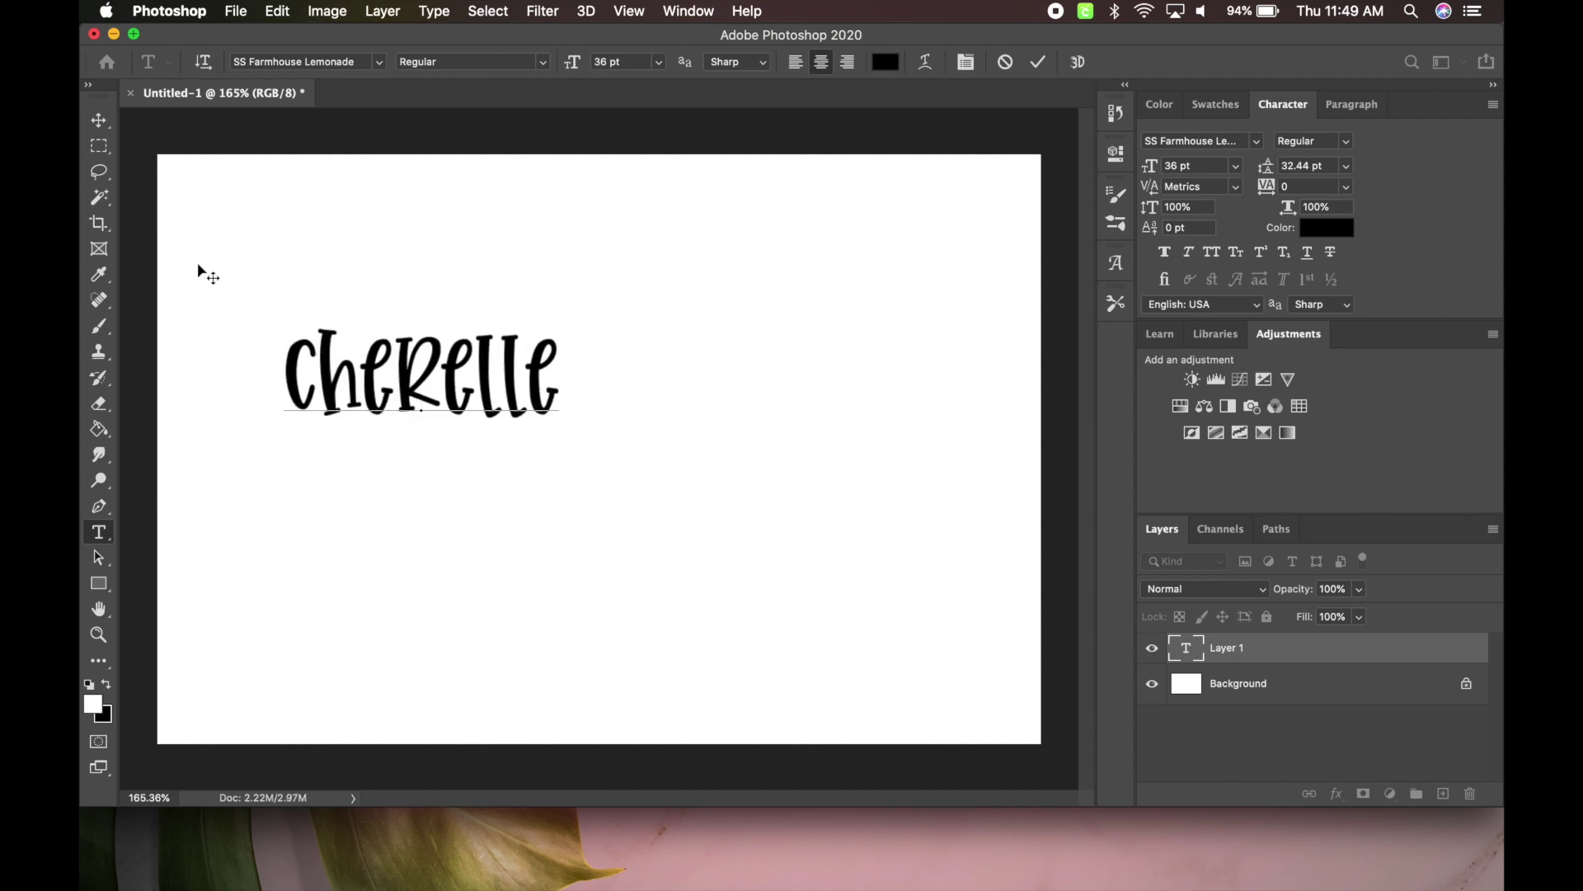
{"action": "left_click", "coordinate": [99, 120]}
Scale the Cherelle text to about 88.75 pt across the canvas and center it.
{"action": "left_click", "coordinate": [564, 418]}
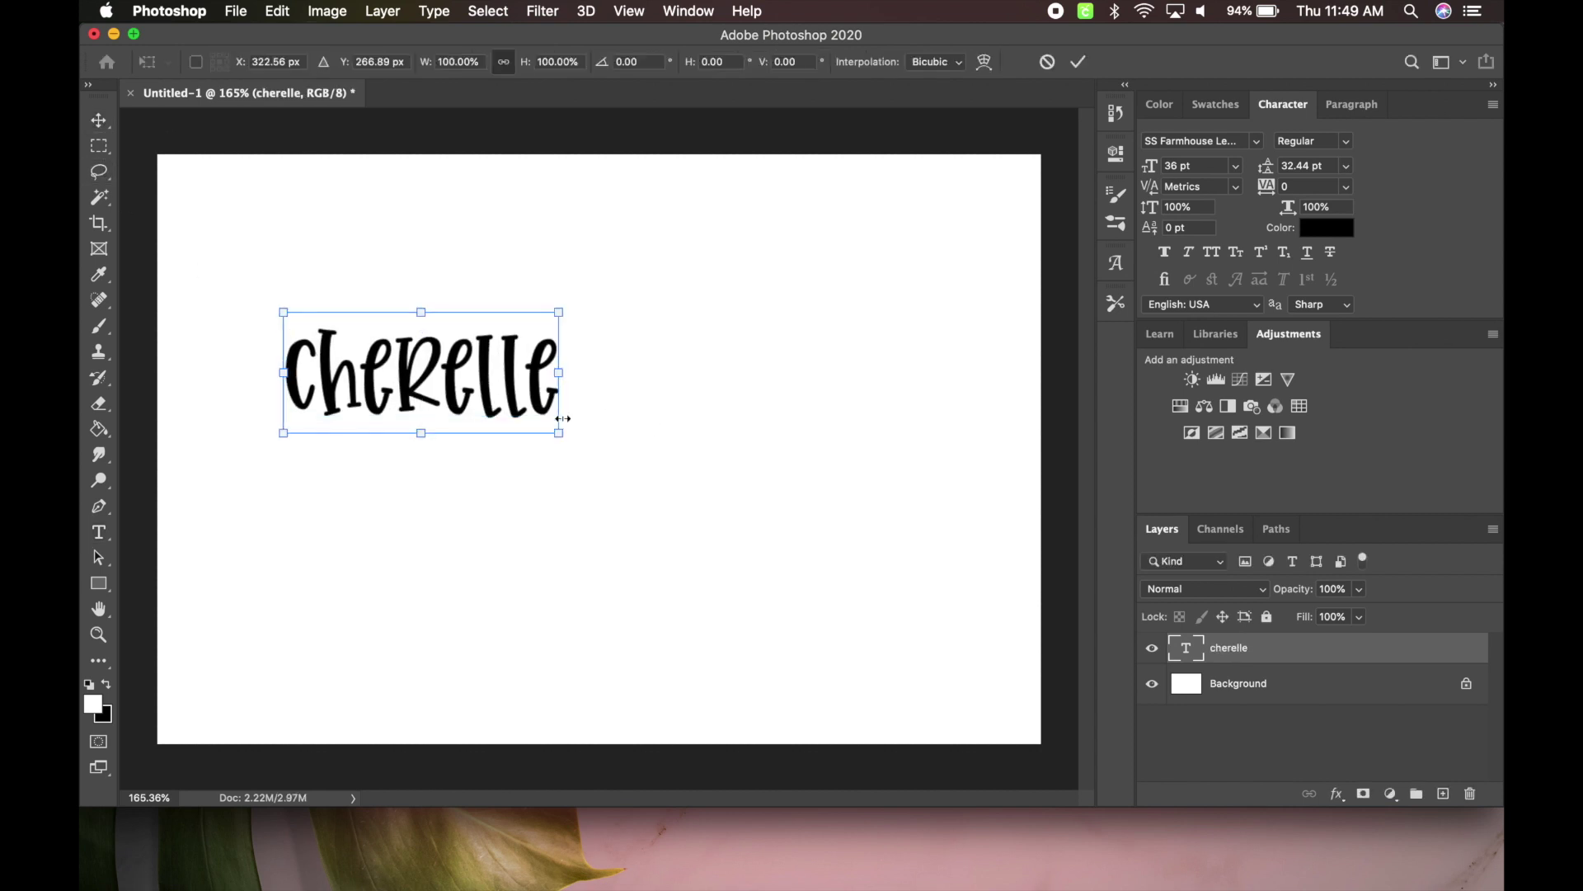
{"action": "left_click_drag", "start_coordinate": [564, 418], "coordinate": [962, 522]}
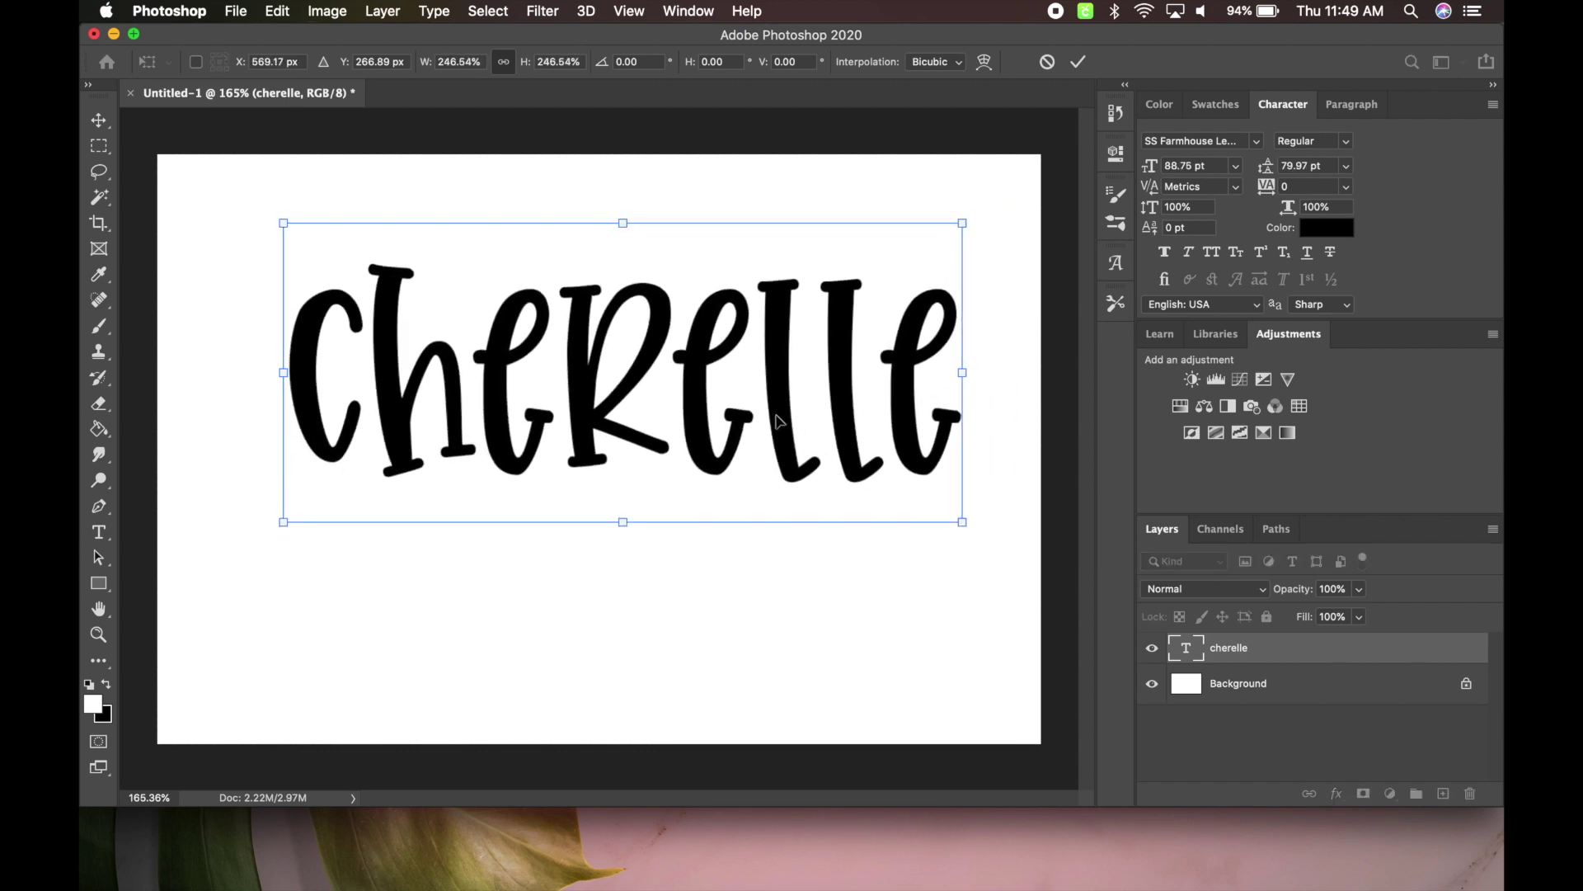
{"action": "left_click_drag", "start_coordinate": [778, 421], "coordinate": [749, 456]}
{"action": "key", "text": "Return"}
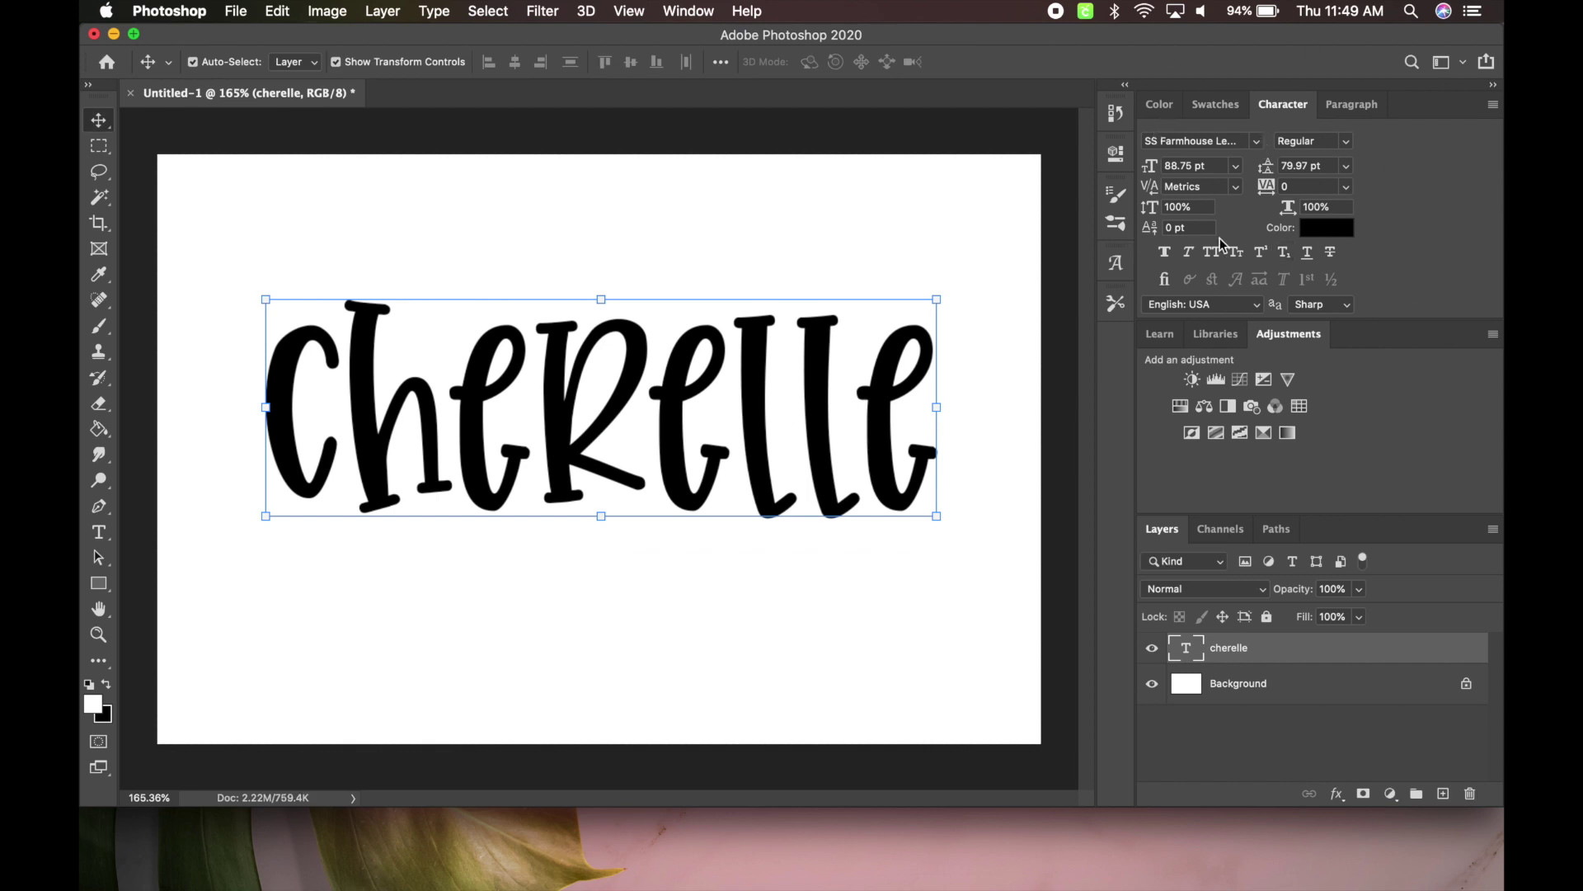
Set the Cherelle text colour to dusty pink #d1b2bf in the Color Picker.
{"action": "left_click", "coordinate": [1344, 238]}
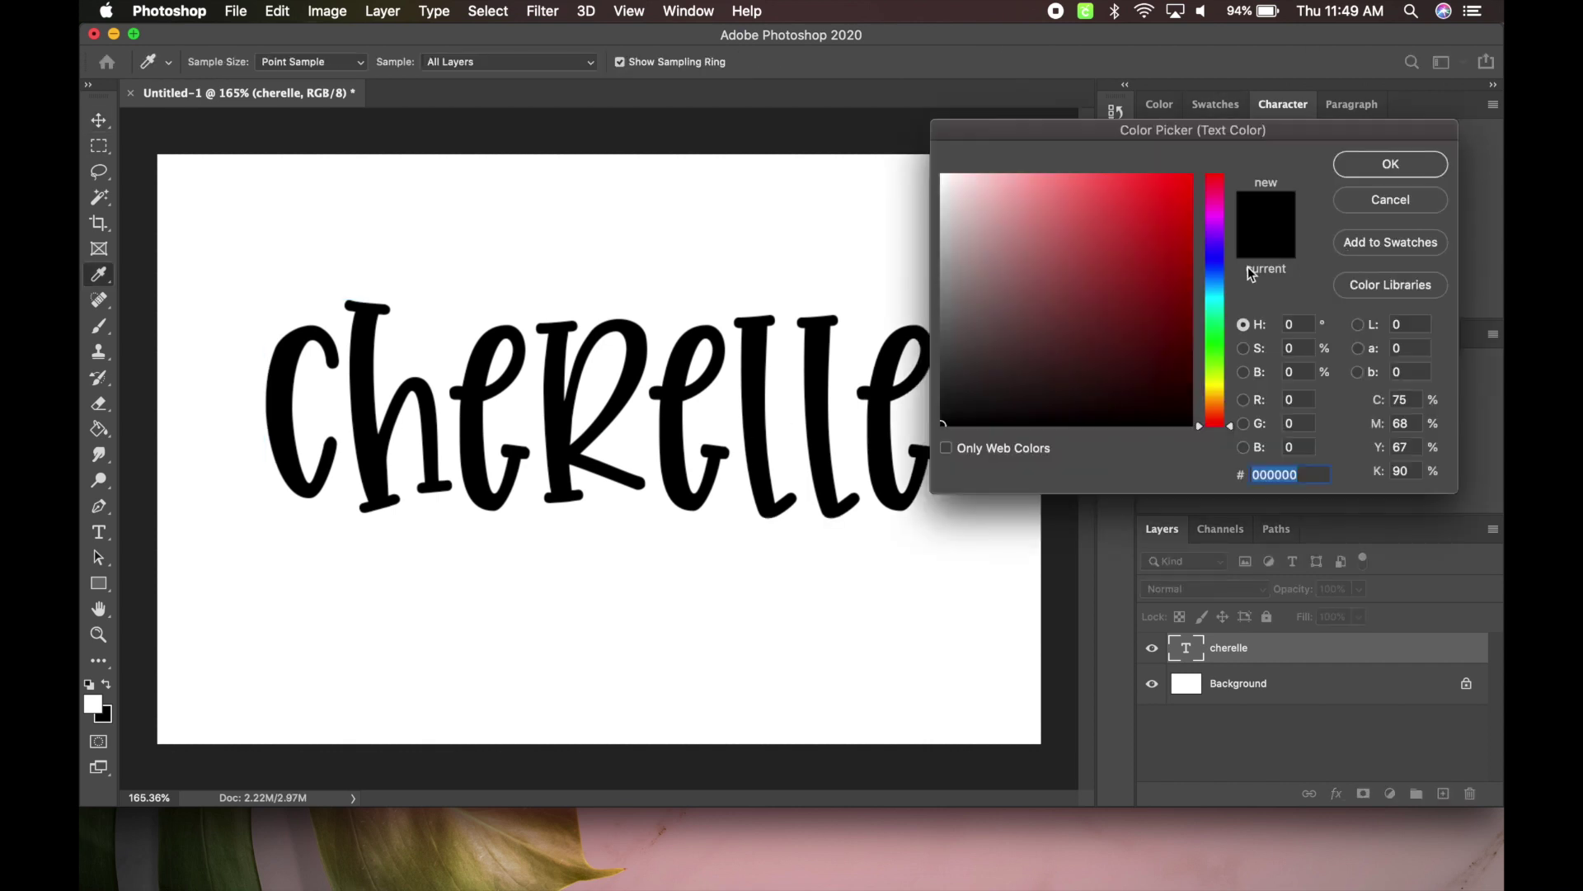
{"action": "left_click", "coordinate": [1214, 216]}
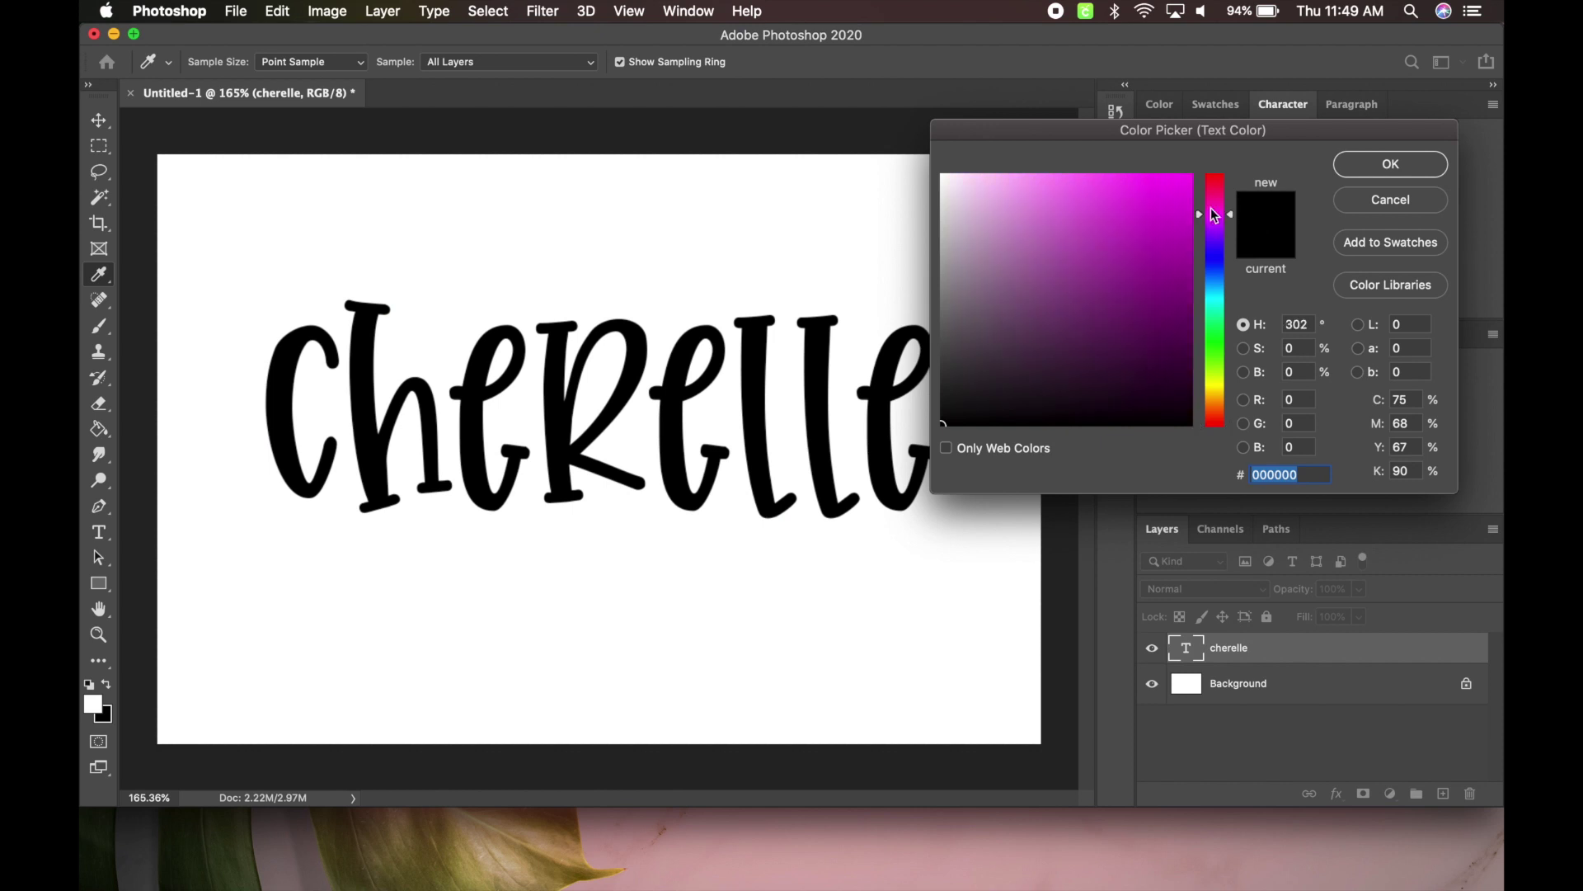
{"action": "left_click_drag", "start_coordinate": [1218, 208], "coordinate": [1220, 199]}
{"action": "mouse_move", "coordinate": [1083, 223]}
{"action": "left_mouse_down"}
{"action": "mouse_move", "coordinate": [1000, 166]}
{"action": "mouse_move", "coordinate": [995, 186]}
{"action": "left_mouse_up"}
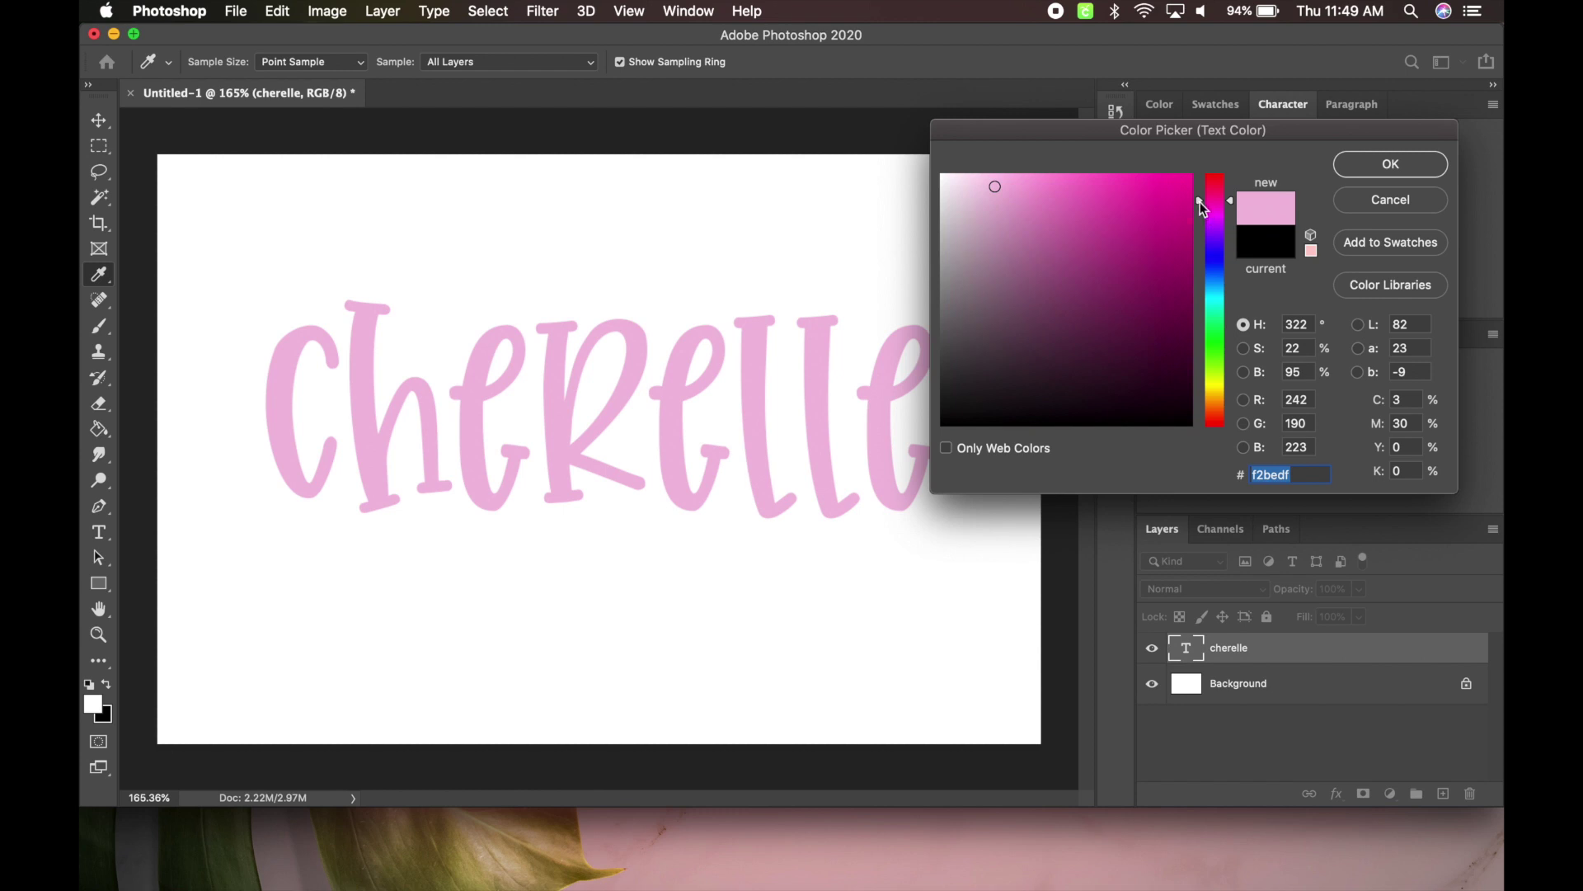
{"action": "mouse_move", "coordinate": [1206, 202]}
{"action": "left_mouse_down"}
{"action": "mouse_move", "coordinate": [1206, 219]}
{"action": "mouse_move", "coordinate": [1205, 190]}
{"action": "left_mouse_up"}
{"action": "left_click", "coordinate": [975, 199]}
{"action": "mouse_move", "coordinate": [975, 199]}
{"action": "left_mouse_down"}
{"action": "mouse_move", "coordinate": [1000, 209]}
{"action": "mouse_move", "coordinate": [978, 217]}
{"action": "left_mouse_up"}
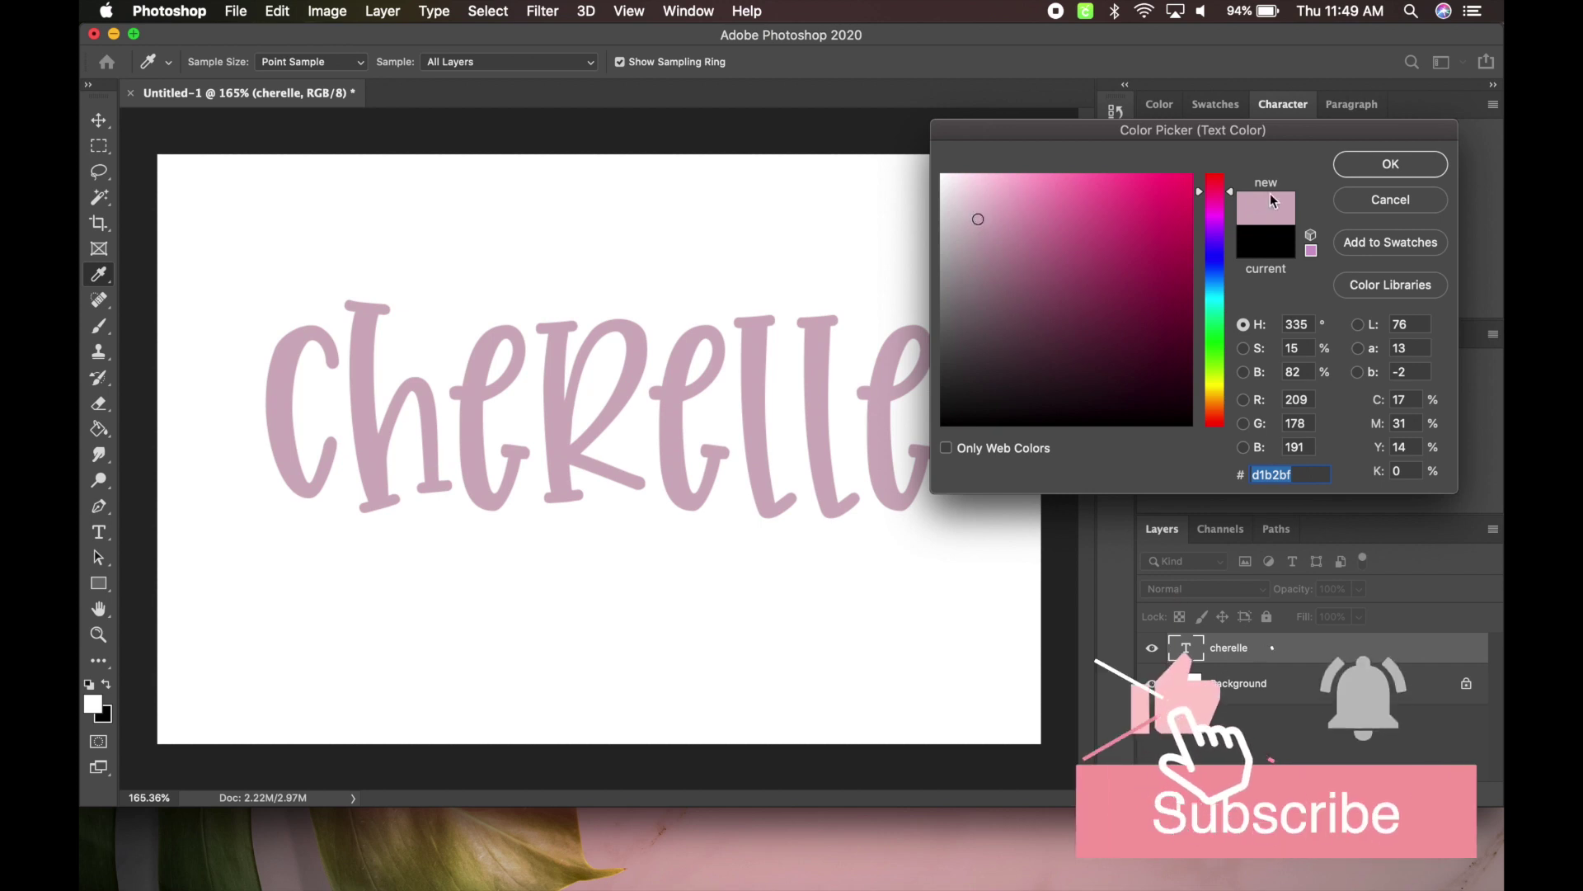
{"action": "left_click", "coordinate": [1390, 164]}
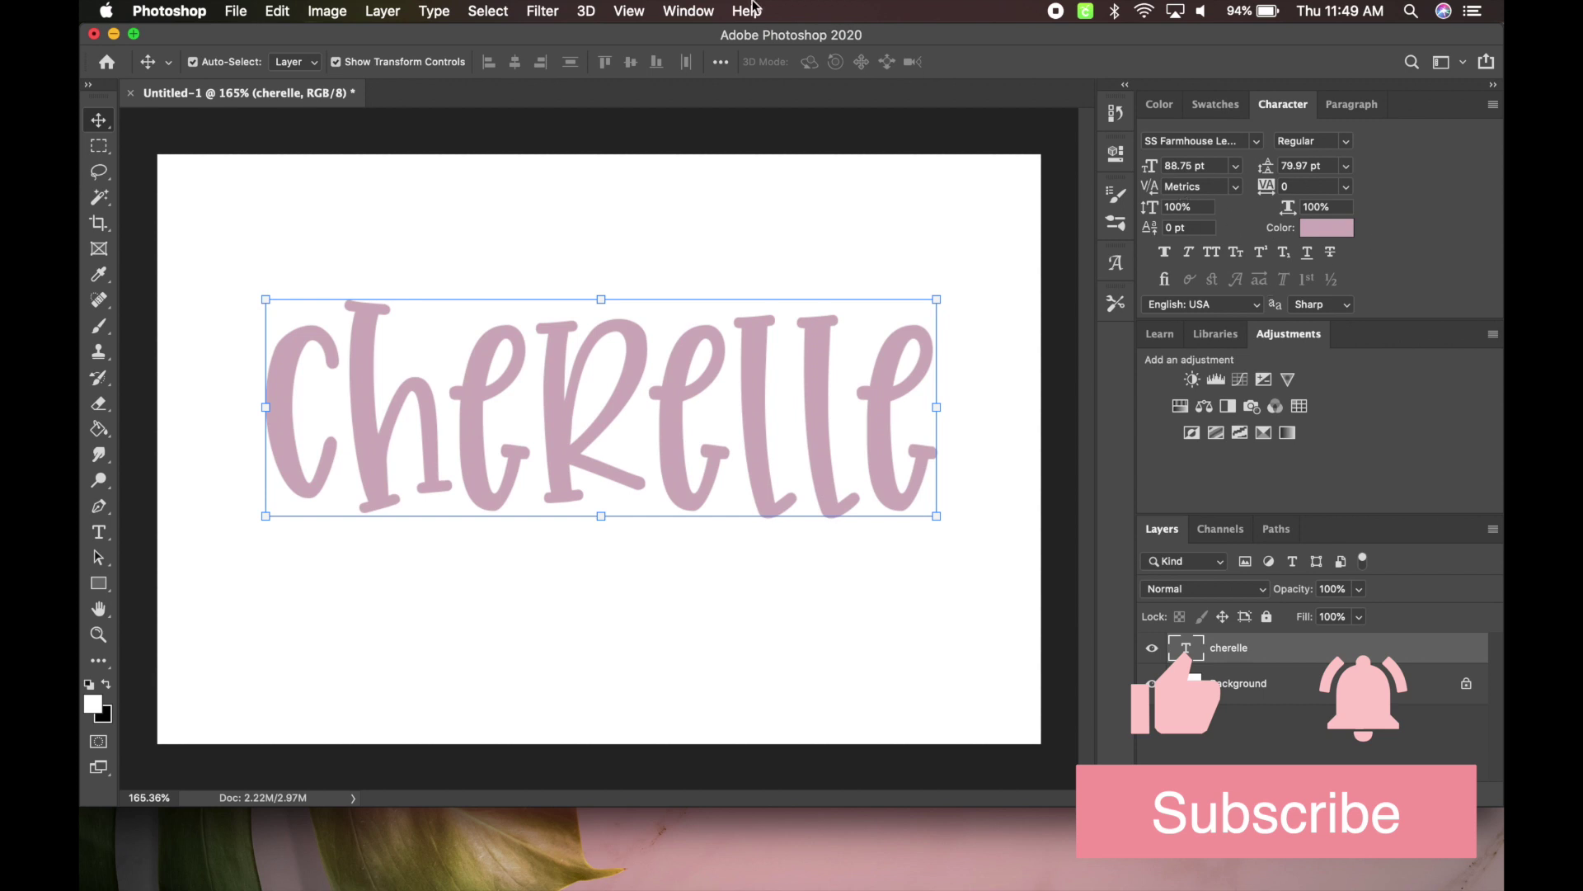
Deselect the text layer and nudge the Cherelle lettering slightly left.
{"action": "left_click", "coordinate": [690, 11]}
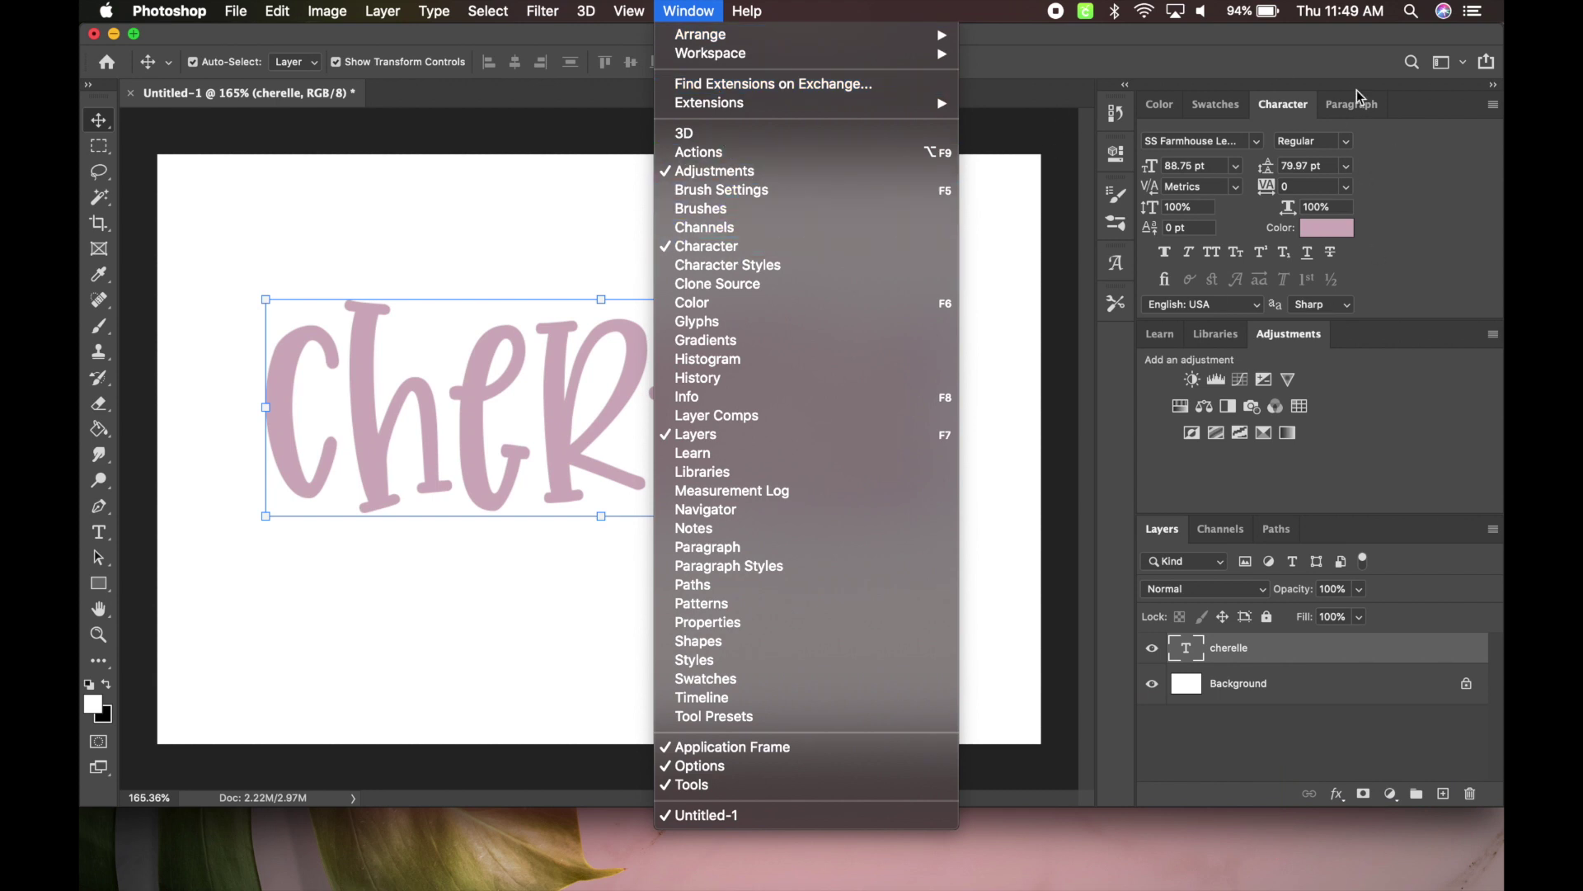
{"action": "left_click", "coordinate": [1057, 138]}
{"action": "left_click", "coordinate": [1060, 140]}
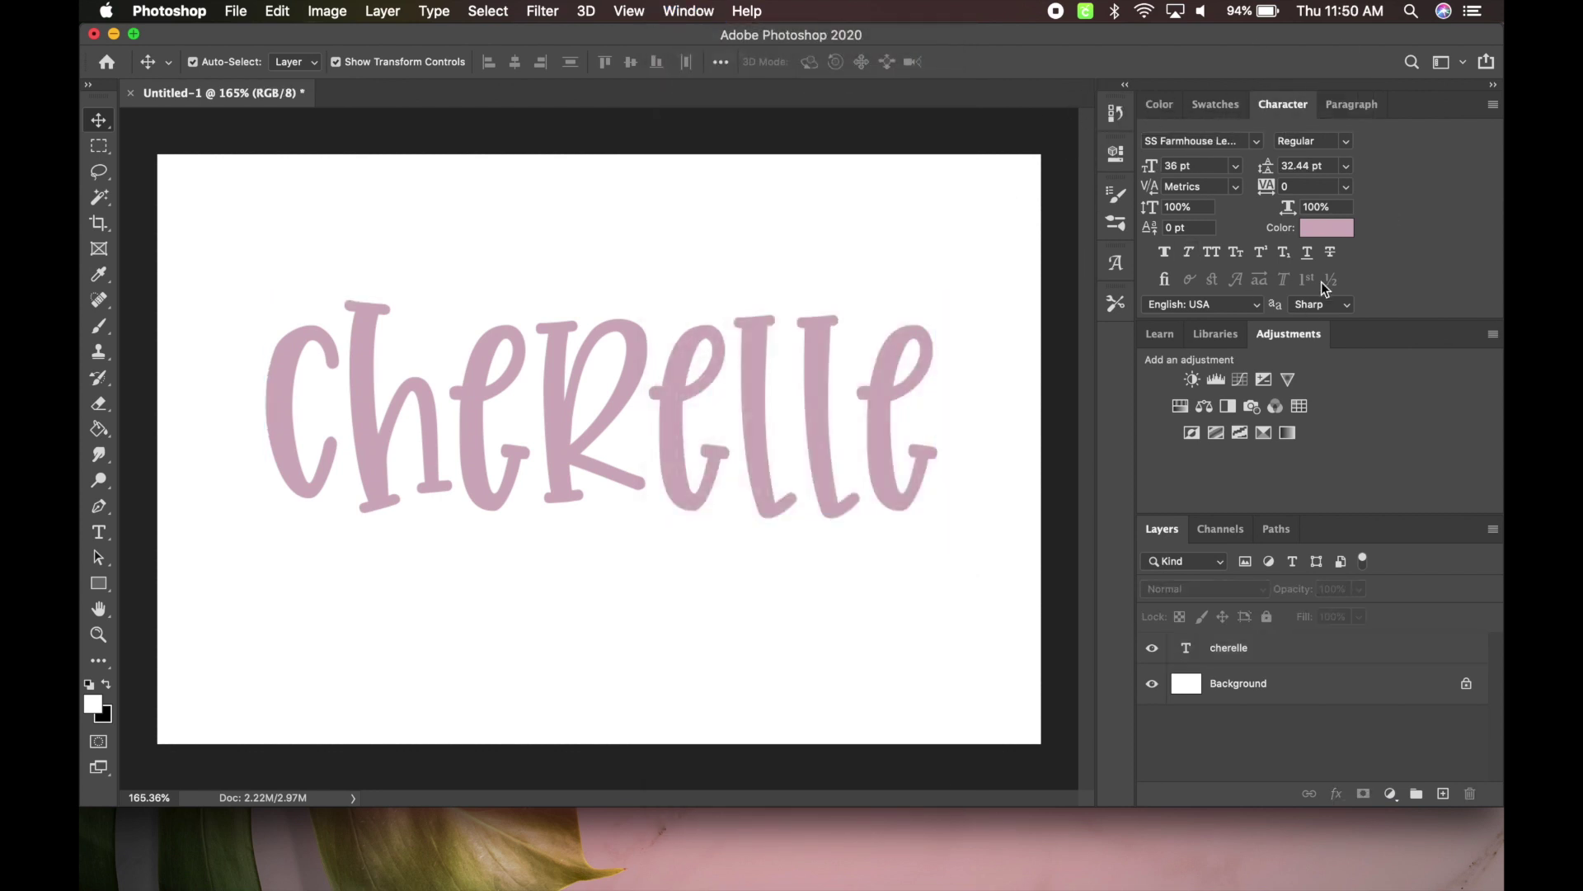
{"action": "left_click_drag", "start_coordinate": [568, 442], "coordinate": [566, 443]}
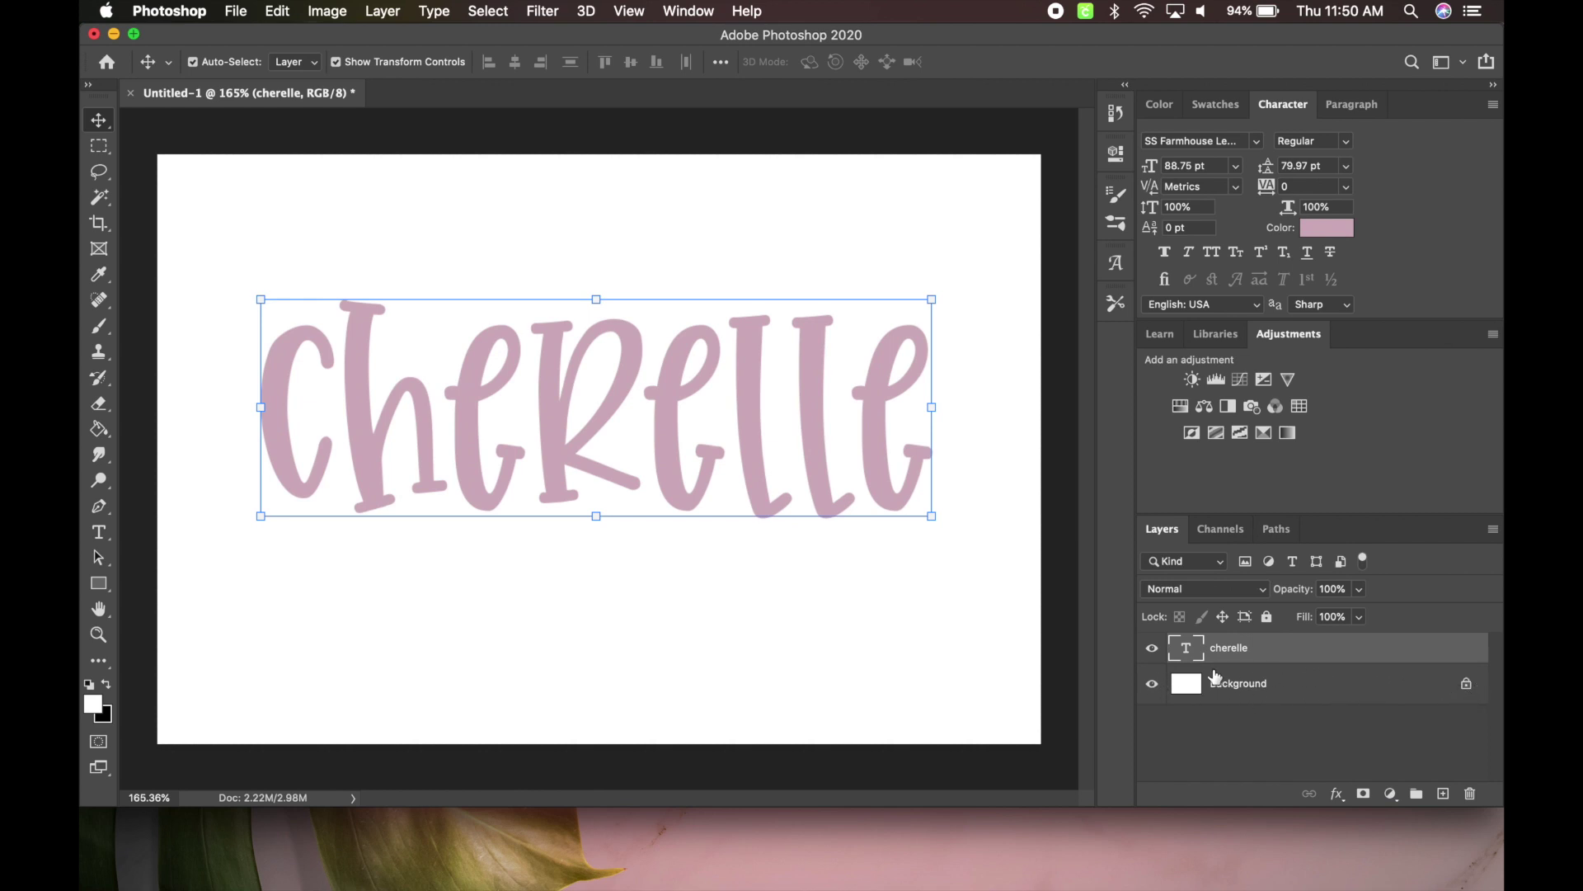
Hide the white Background layer and save the lettering as transparent PNG cherelle.png with default options.
{"action": "left_click", "coordinate": [1154, 686]}
{"action": "left_click", "coordinate": [236, 10]}
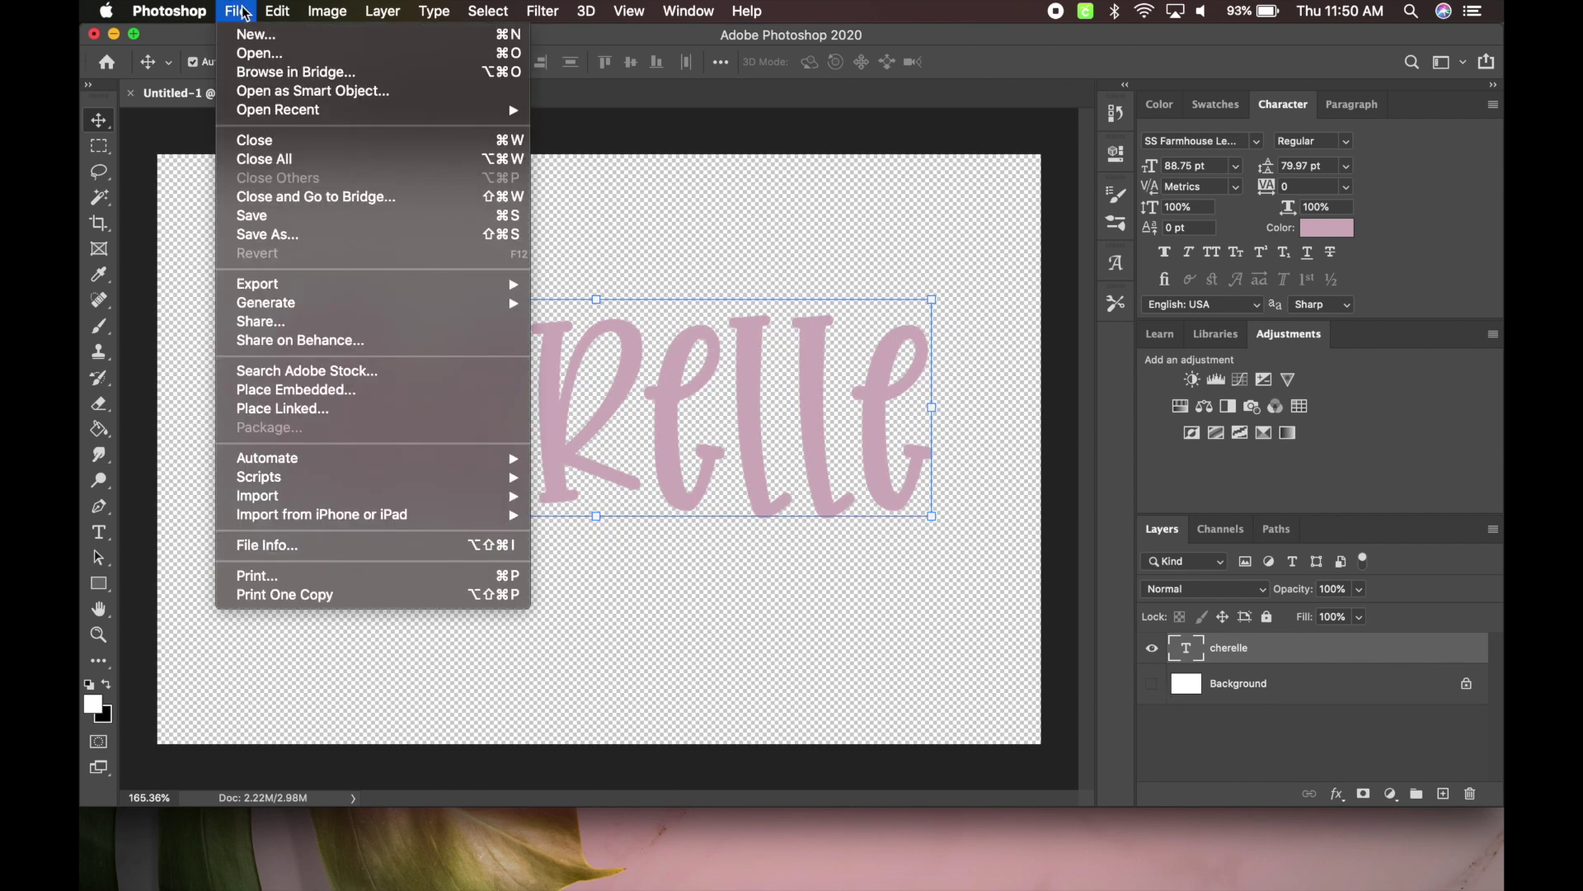
{"action": "left_click", "coordinate": [284, 238]}
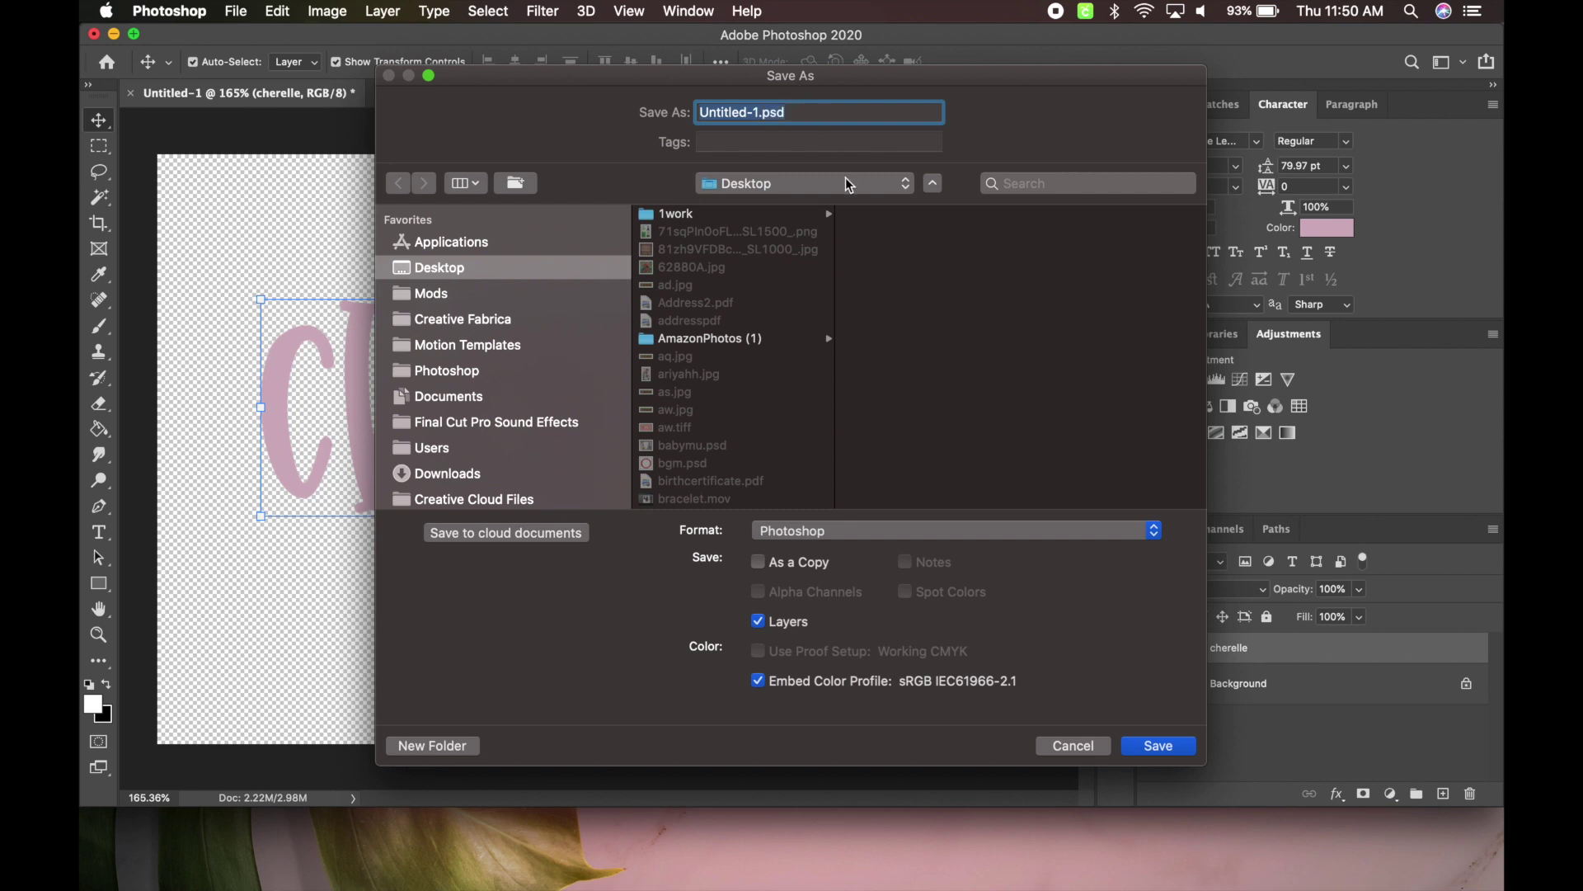
{"action": "left_click", "coordinate": [816, 537]}
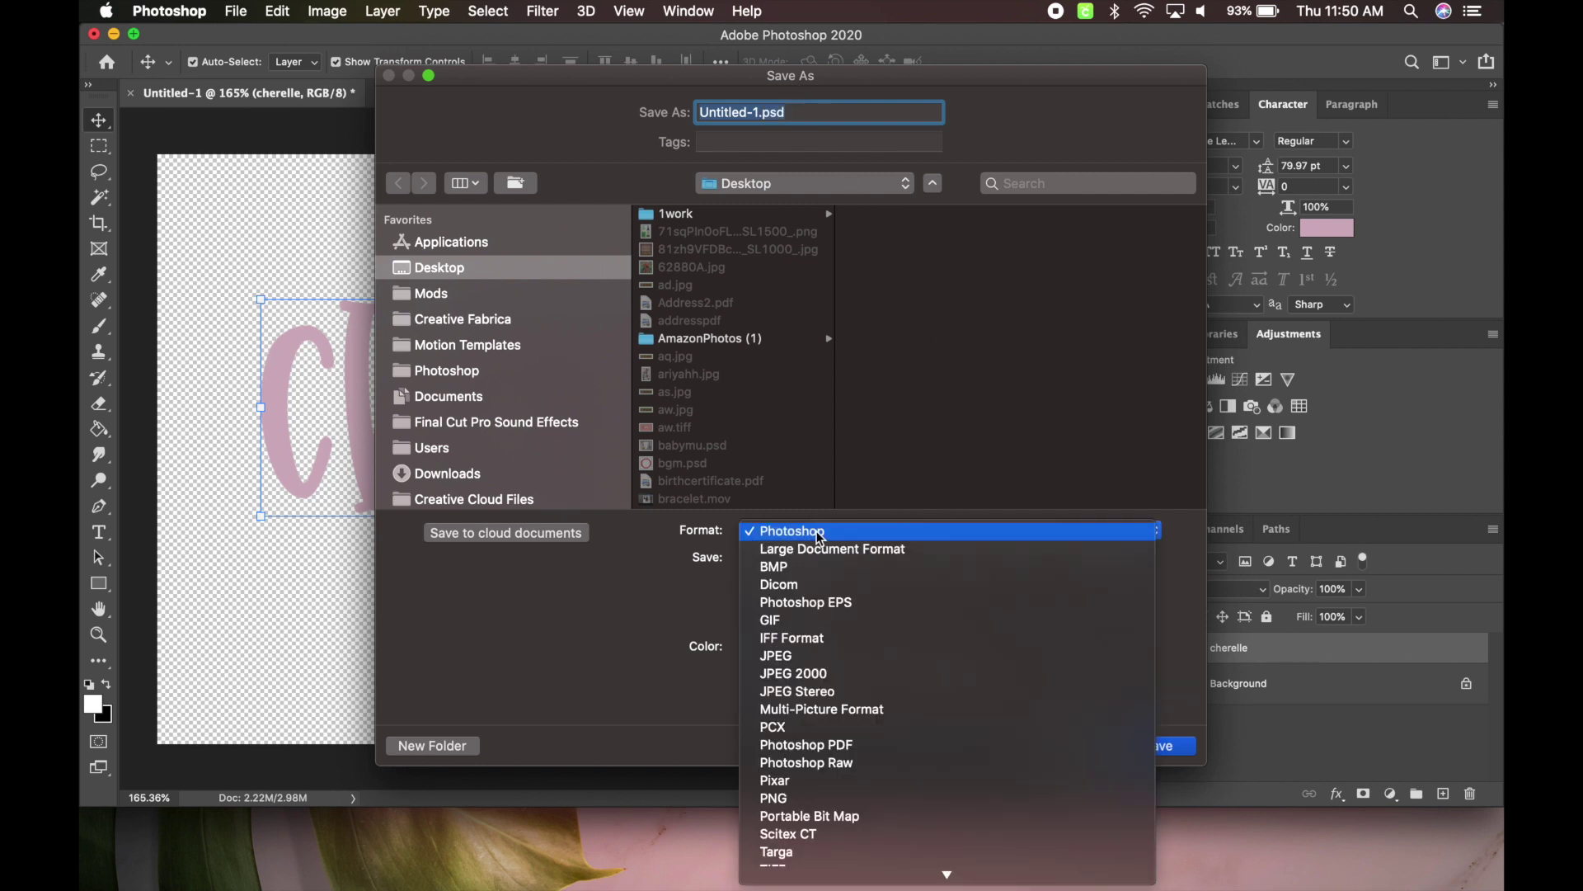
{"action": "left_click", "coordinate": [799, 791]}
{"action": "type", "text": "cherelle.png"}
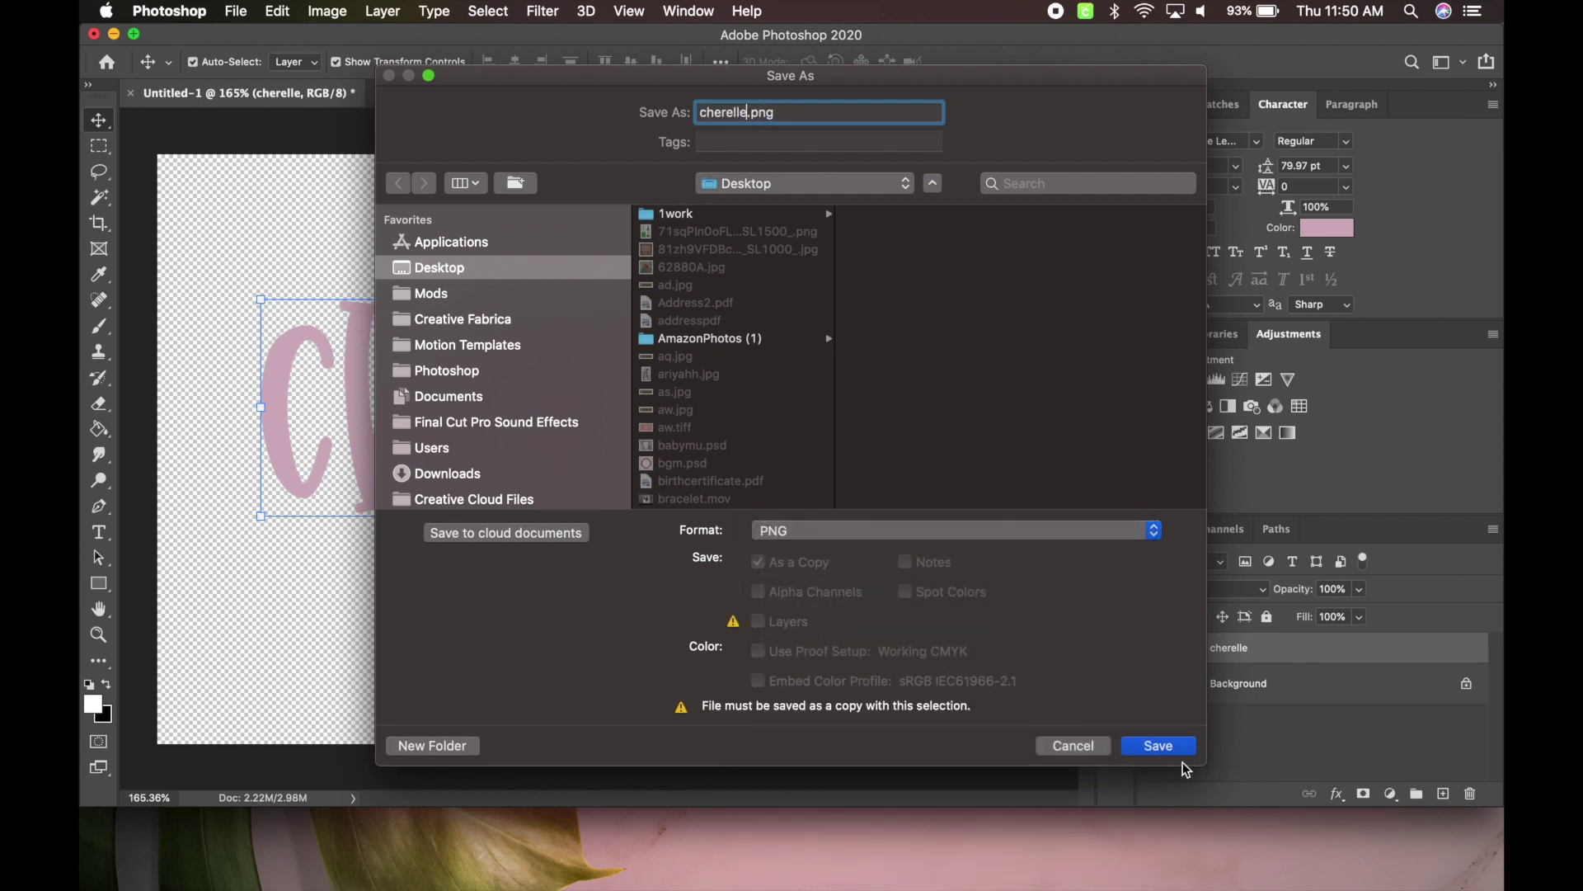
{"action": "left_click", "coordinate": [1161, 746]}
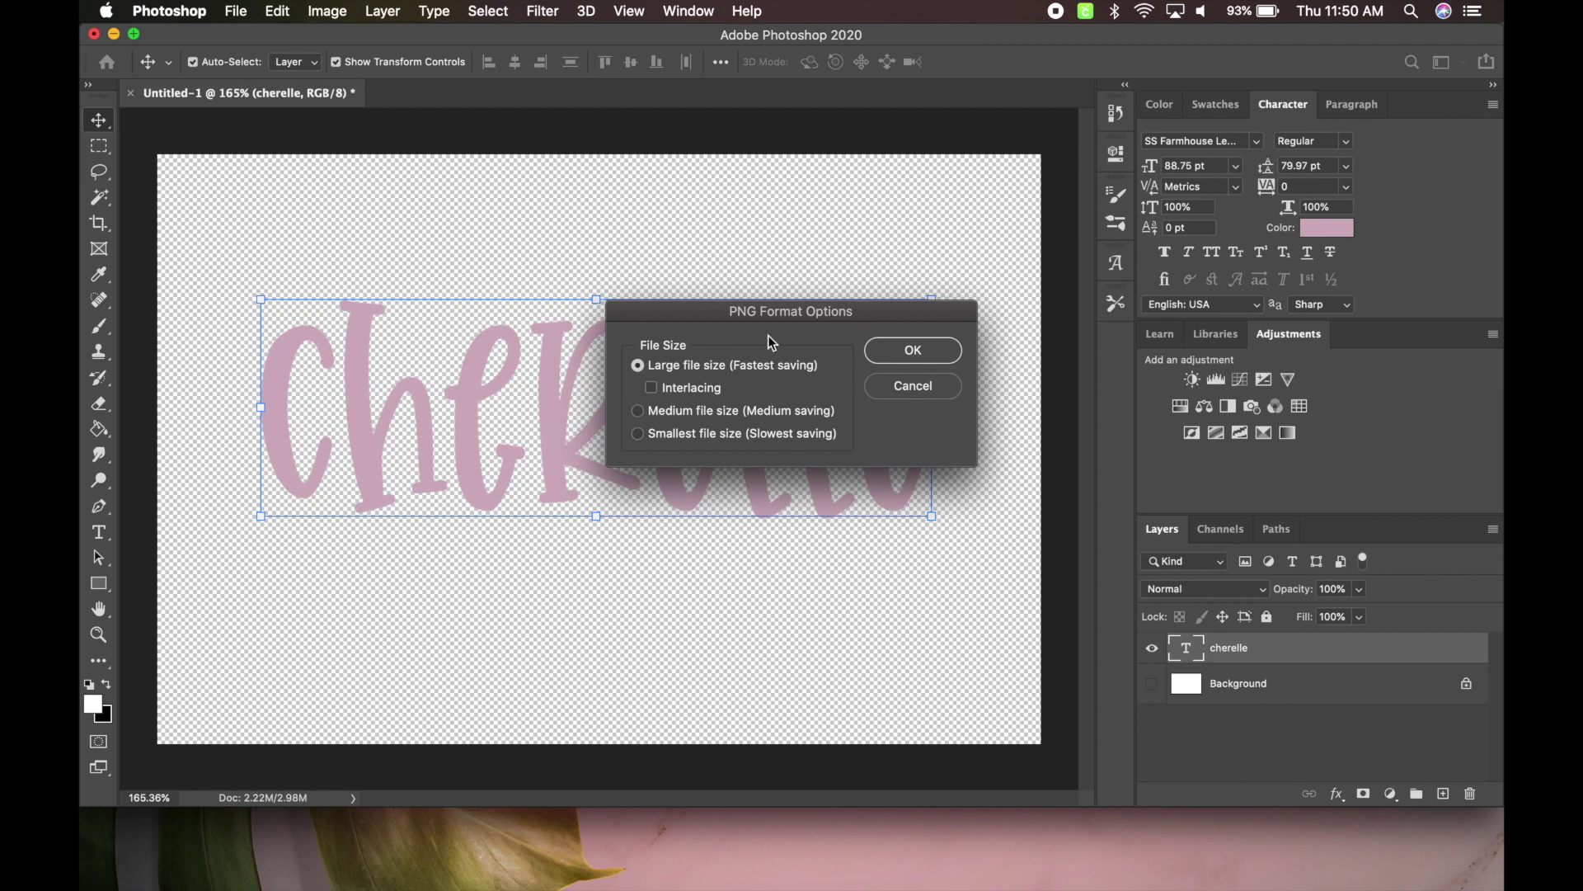
{"action": "left_click", "coordinate": [942, 353]}
Open the Layer Style dialog at Blending Options for the cherelle text layer.
{"action": "double_click", "coordinate": [1311, 650]}
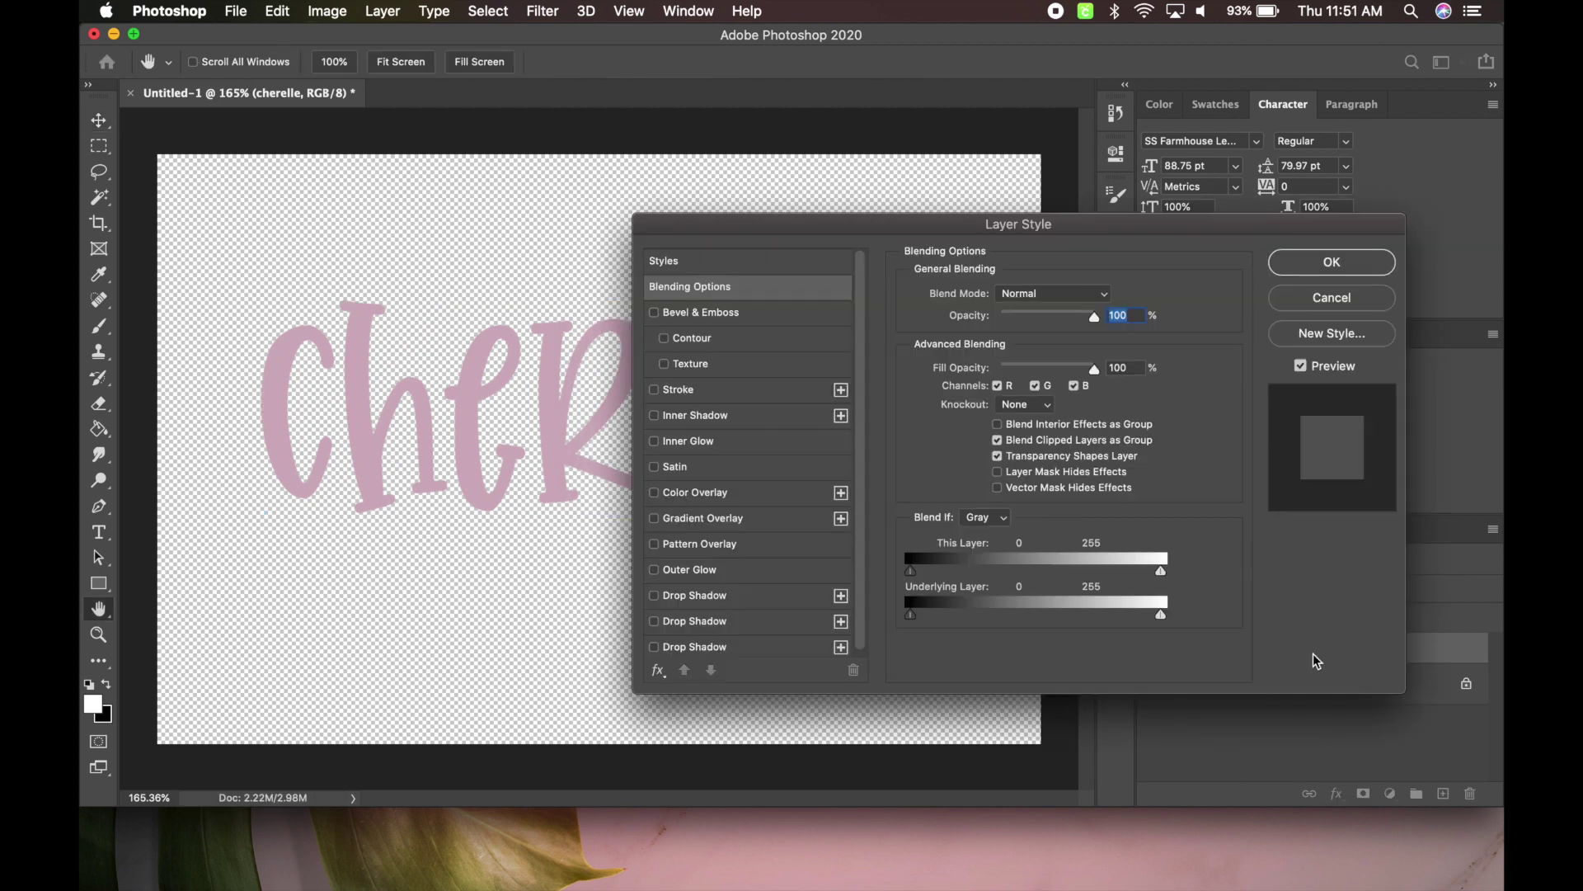
{"action": "left_click", "coordinate": [1352, 305]}
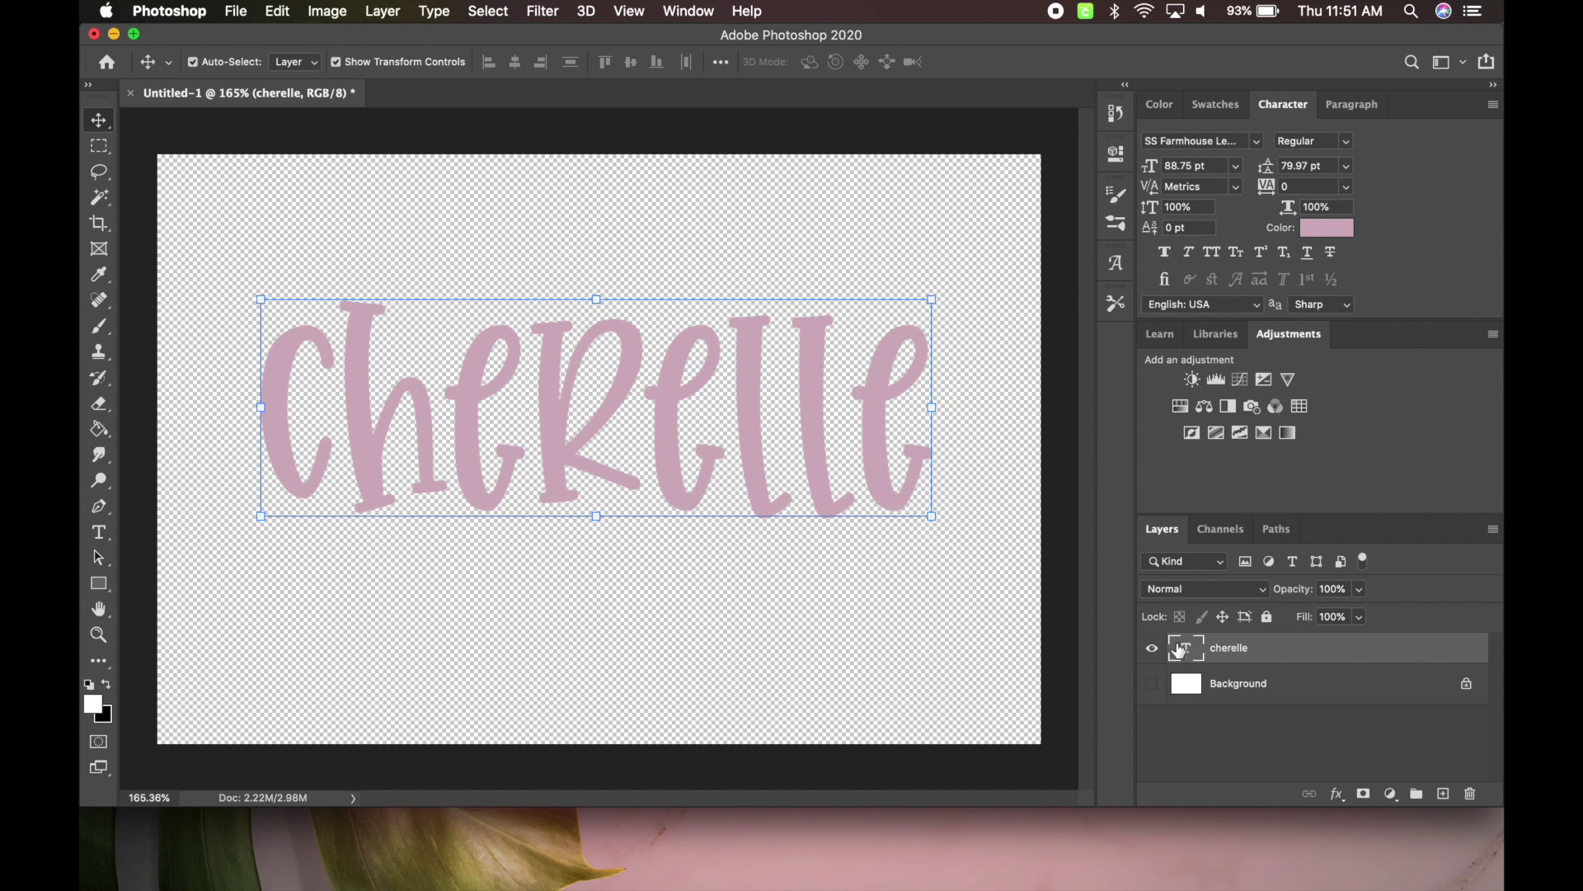
{"action": "double_click", "coordinate": [1301, 656]}
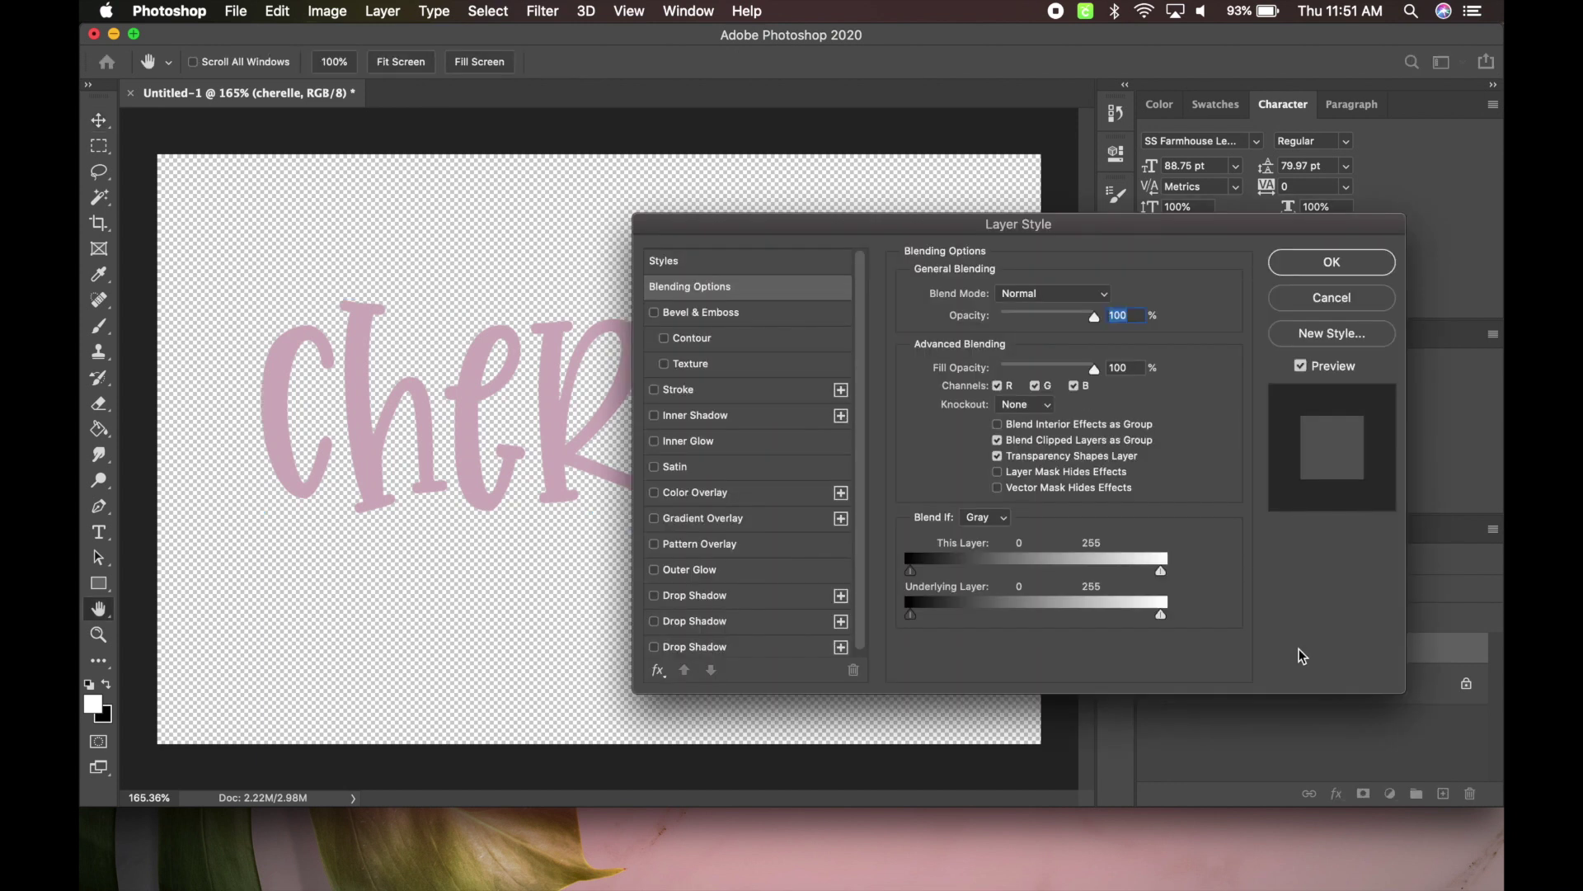
{"action": "left_click", "coordinate": [1368, 299]}
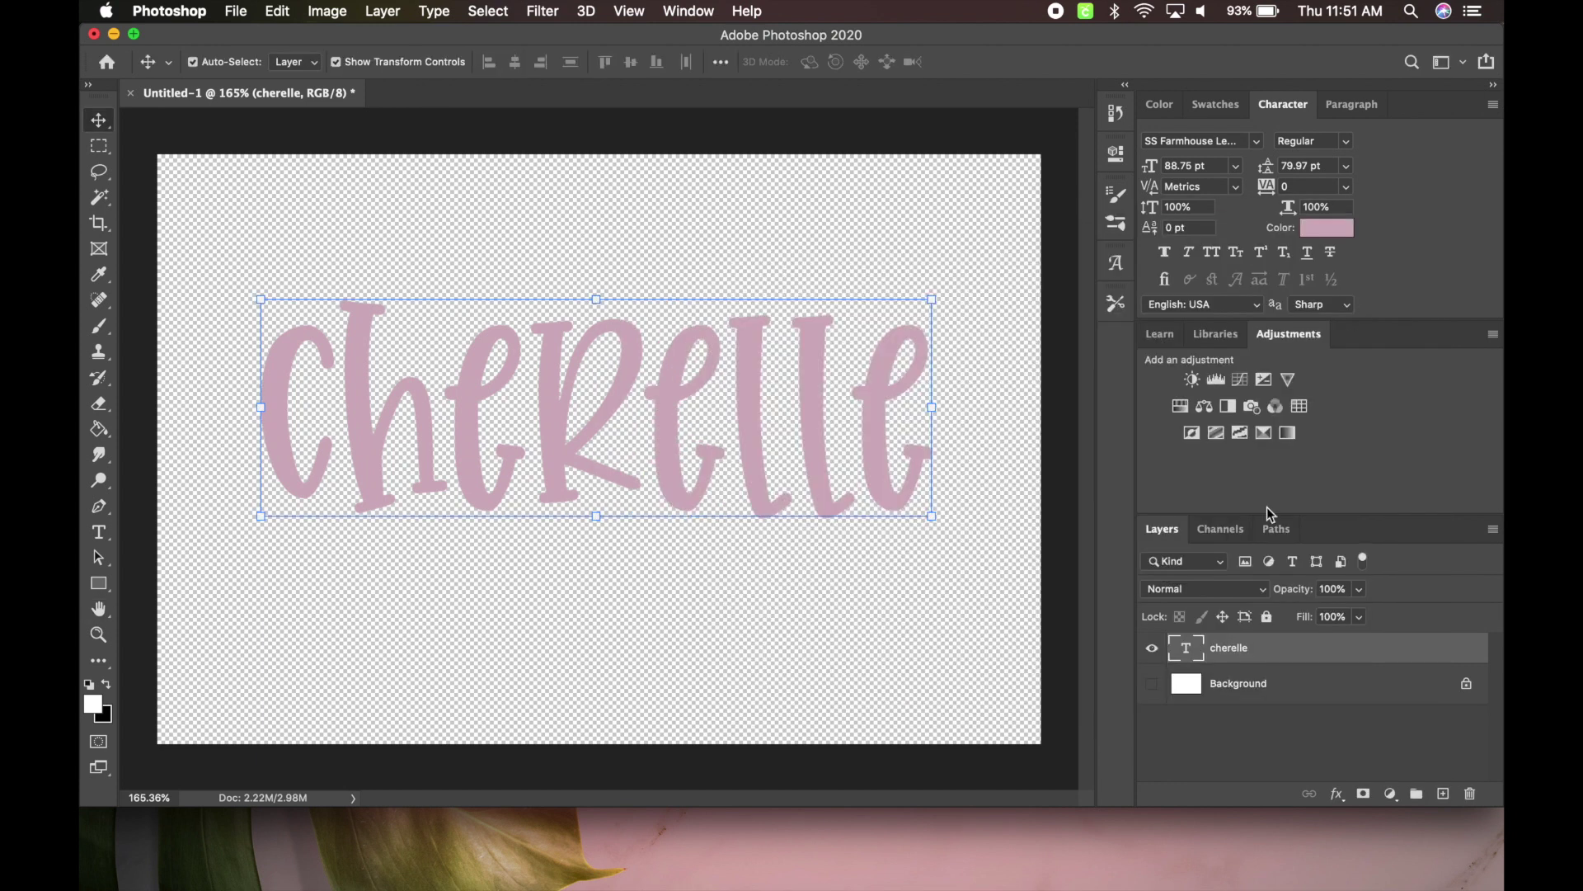
{"action": "left_click", "coordinate": [1337, 801]}
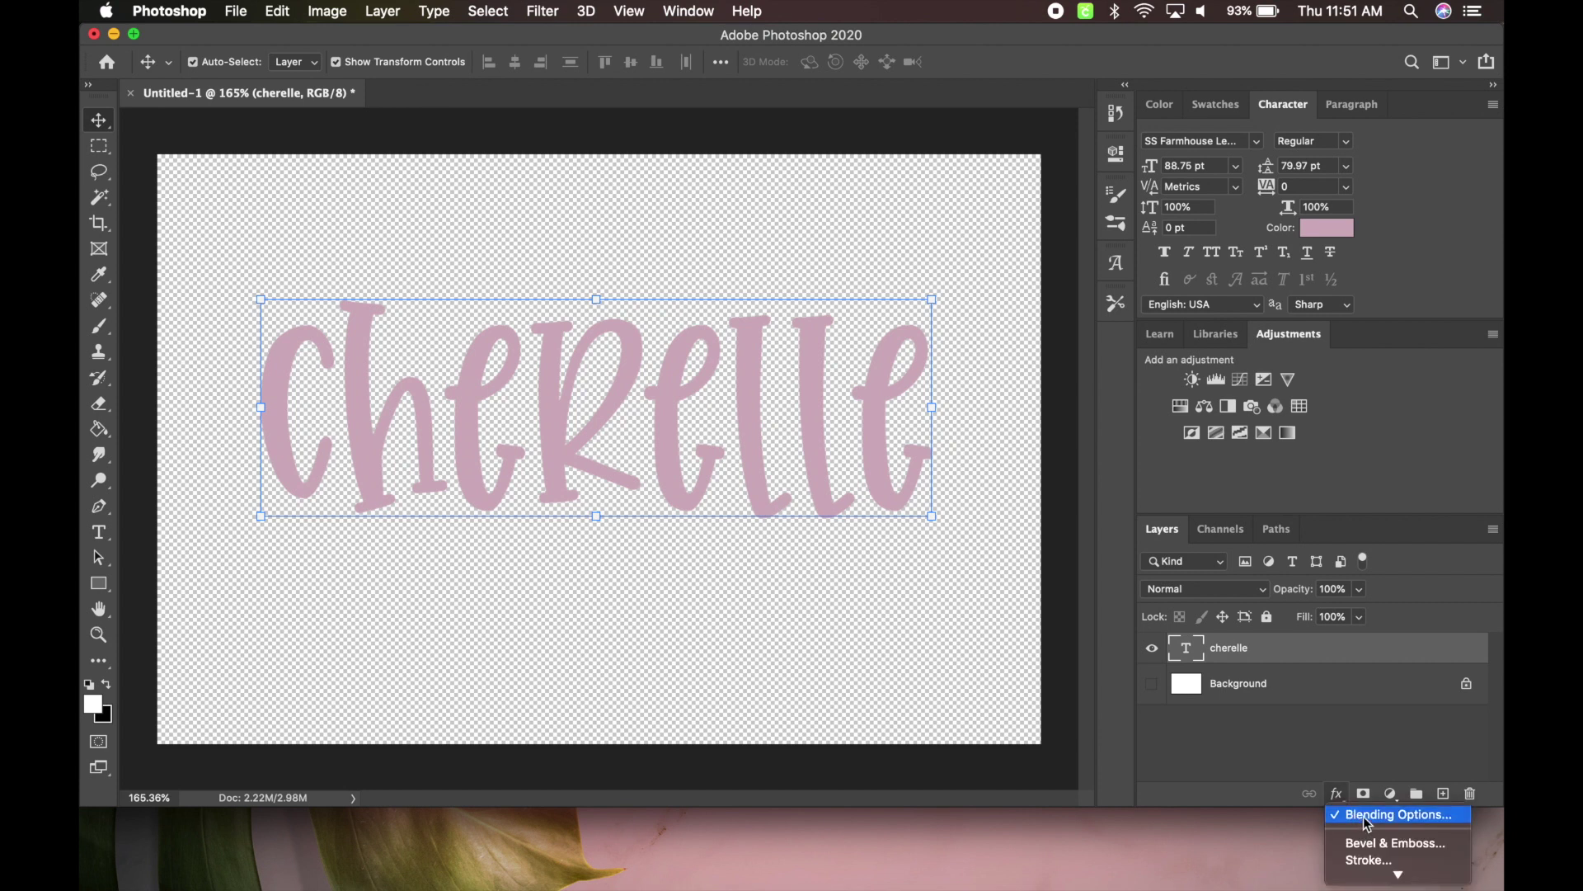
{"action": "left_click", "coordinate": [1363, 815]}
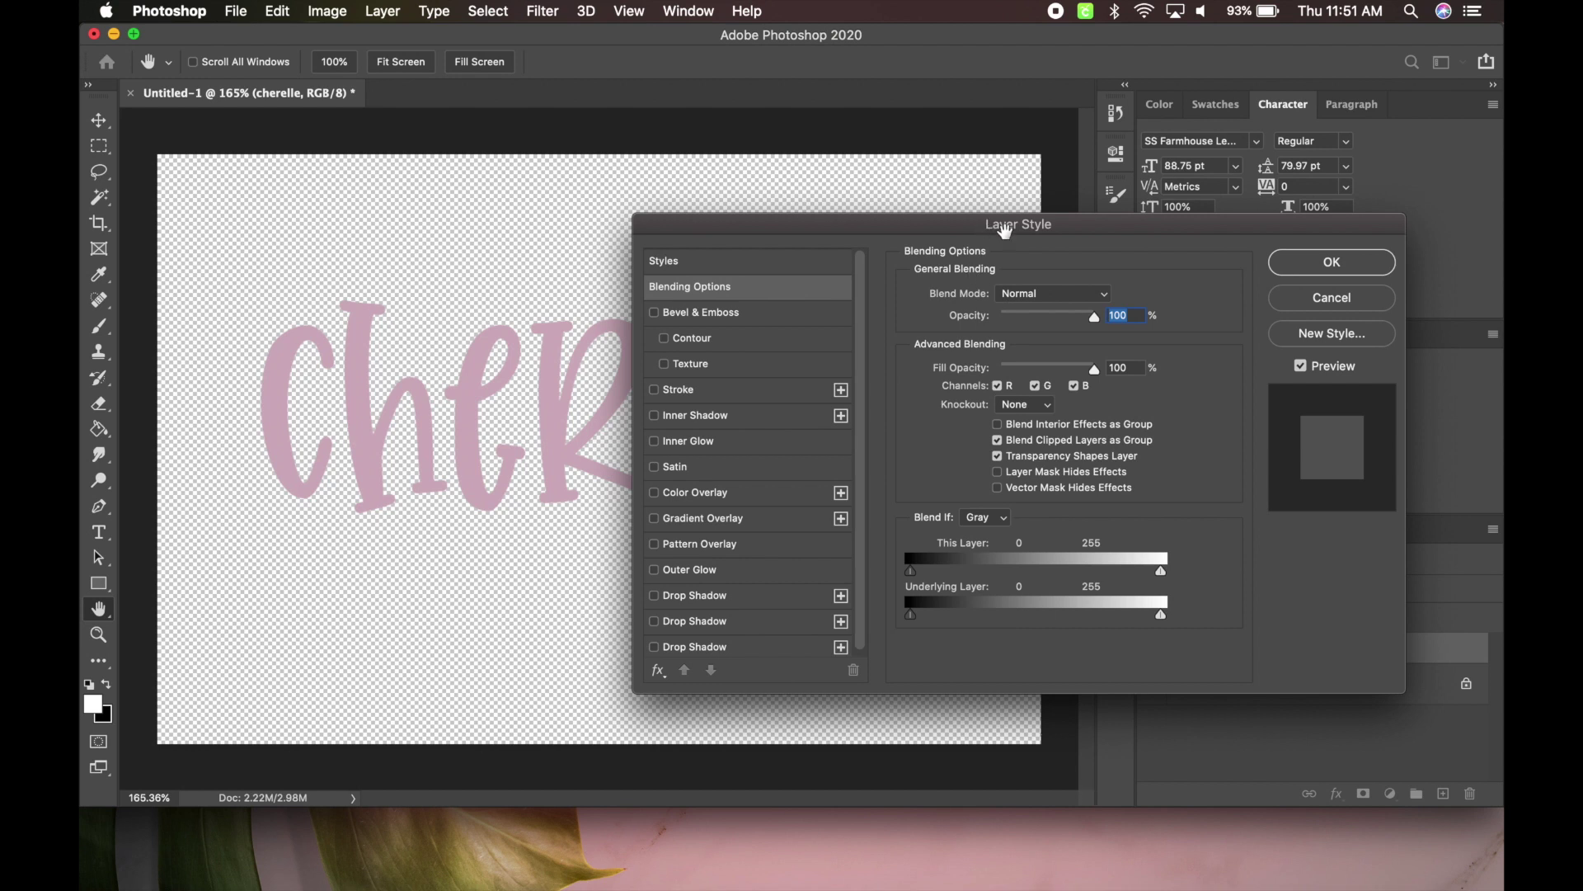
{"action": "left_click_drag", "start_coordinate": [1006, 231], "coordinate": [1090, 198]}
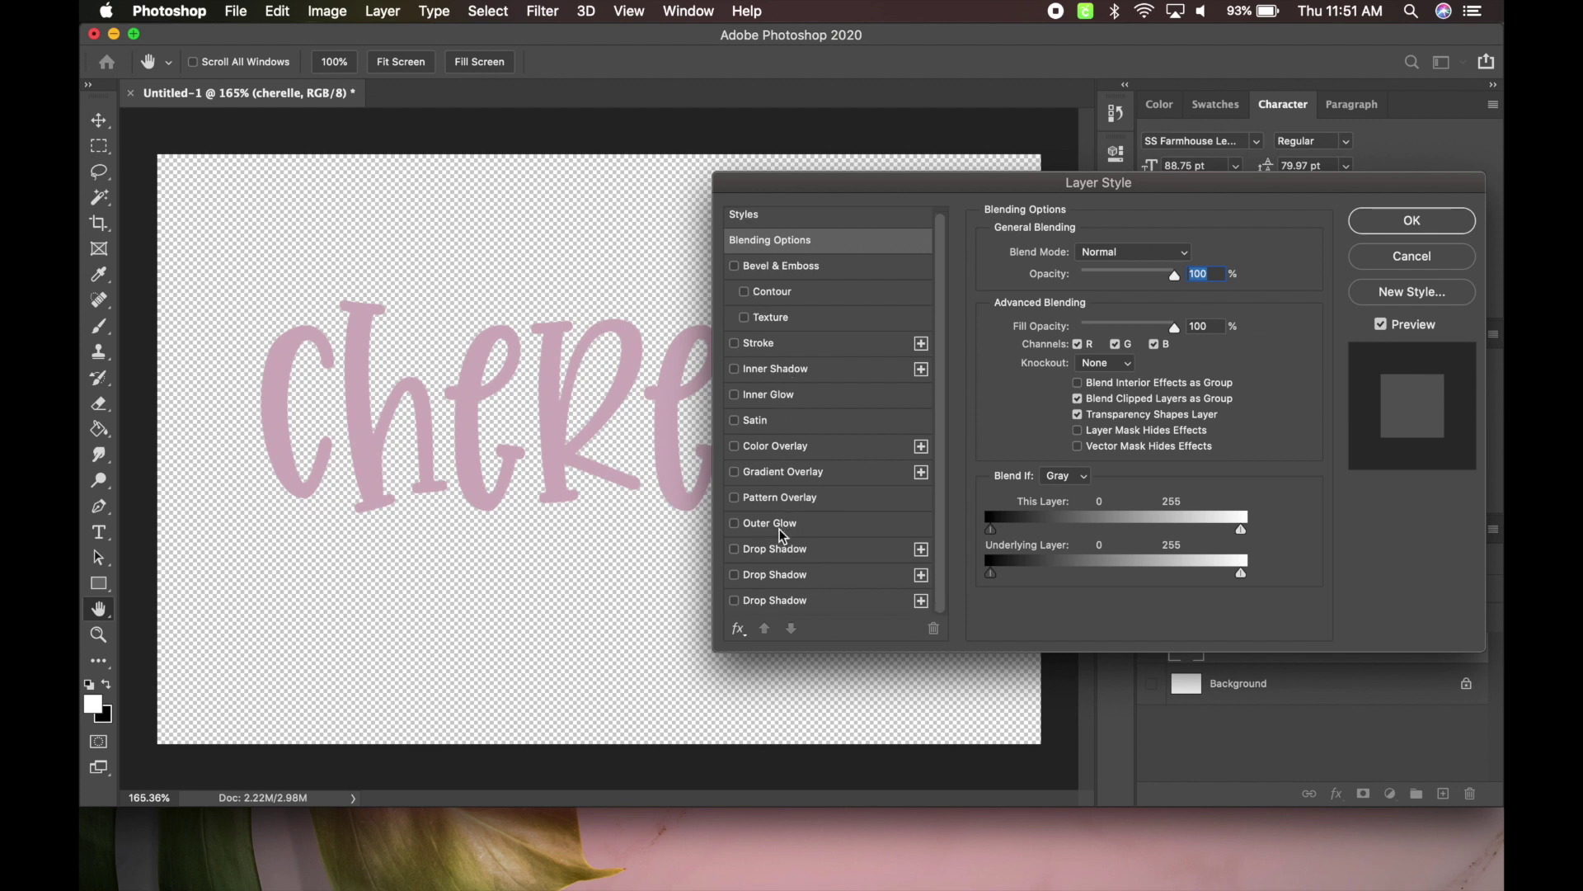
{"action": "scroll", "coordinate": [781, 535], "scroll_direction": "up", "scroll_amount": 1}
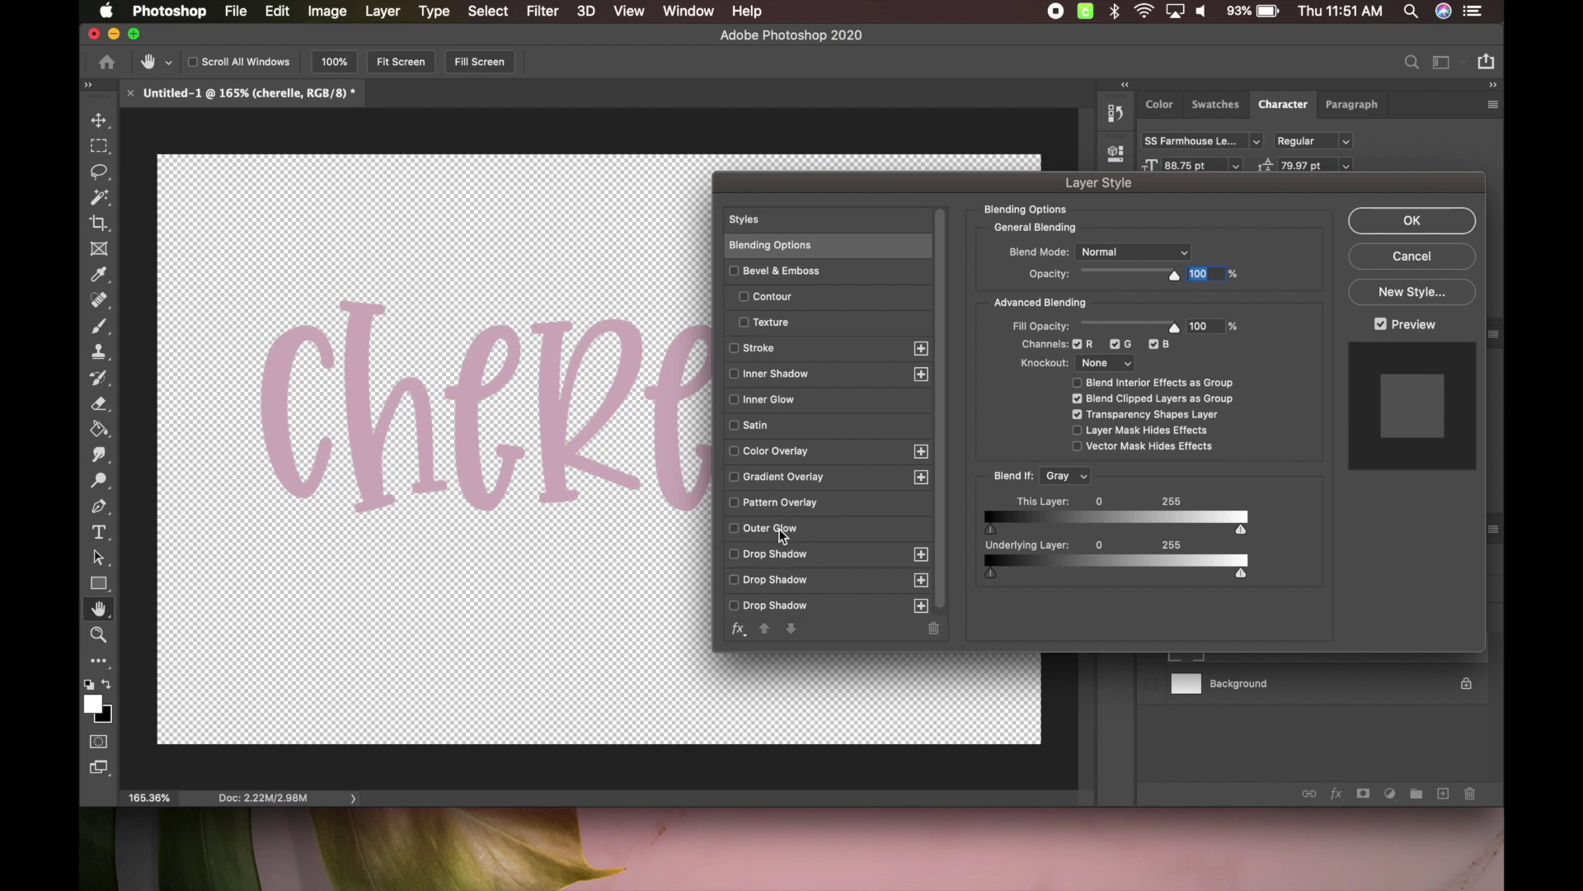
Enable a Stroke effect on the cherelle layer with black as its colour.
{"action": "left_click", "coordinate": [734, 349]}
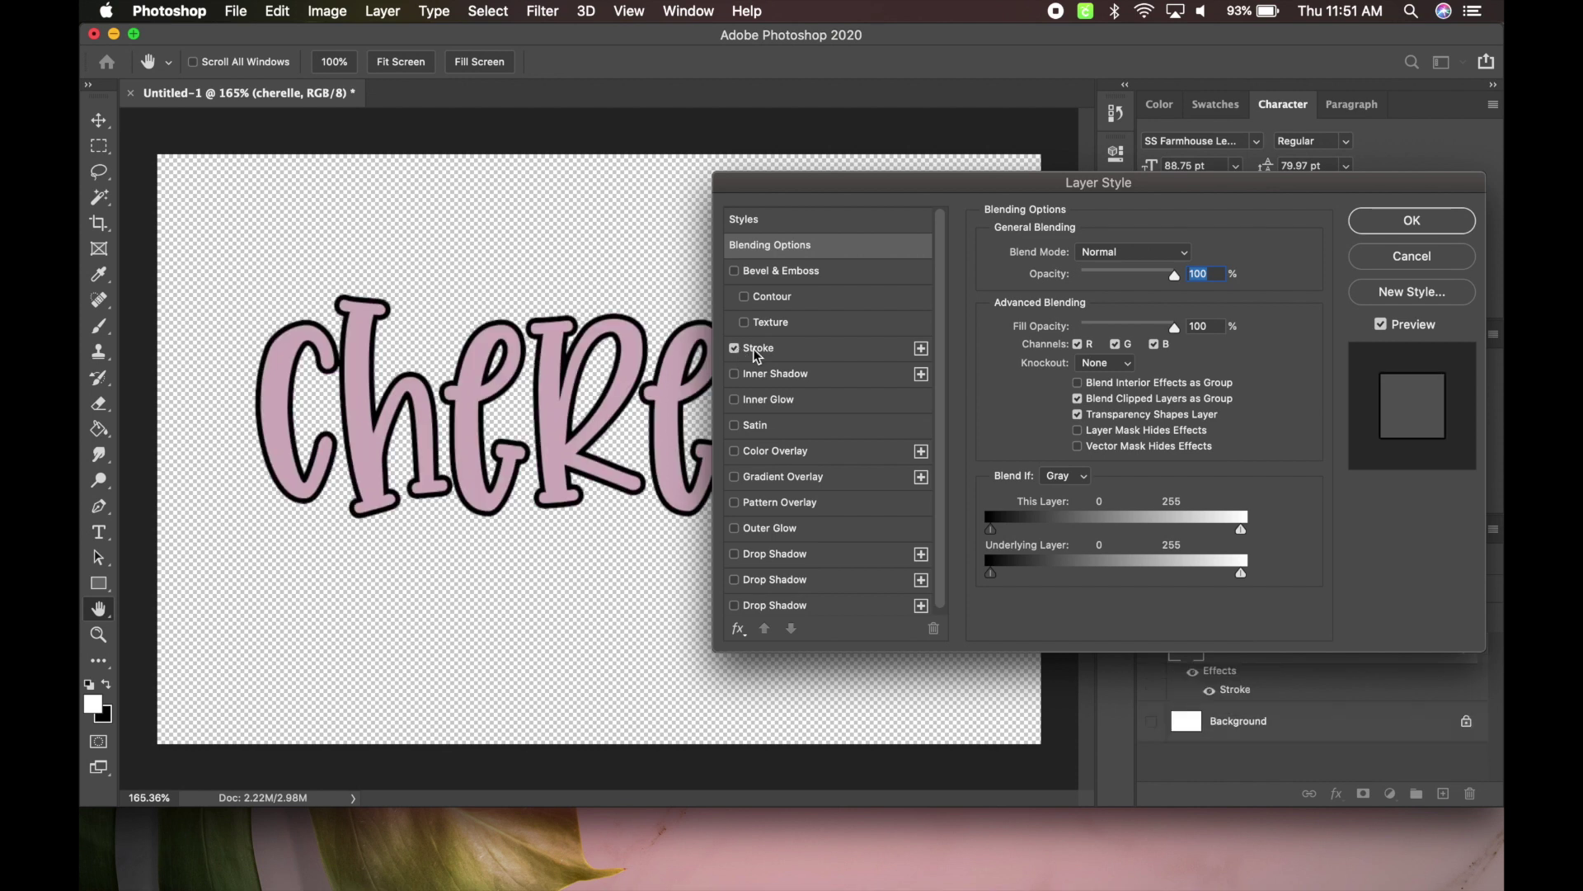
{"action": "left_click", "coordinate": [784, 353]}
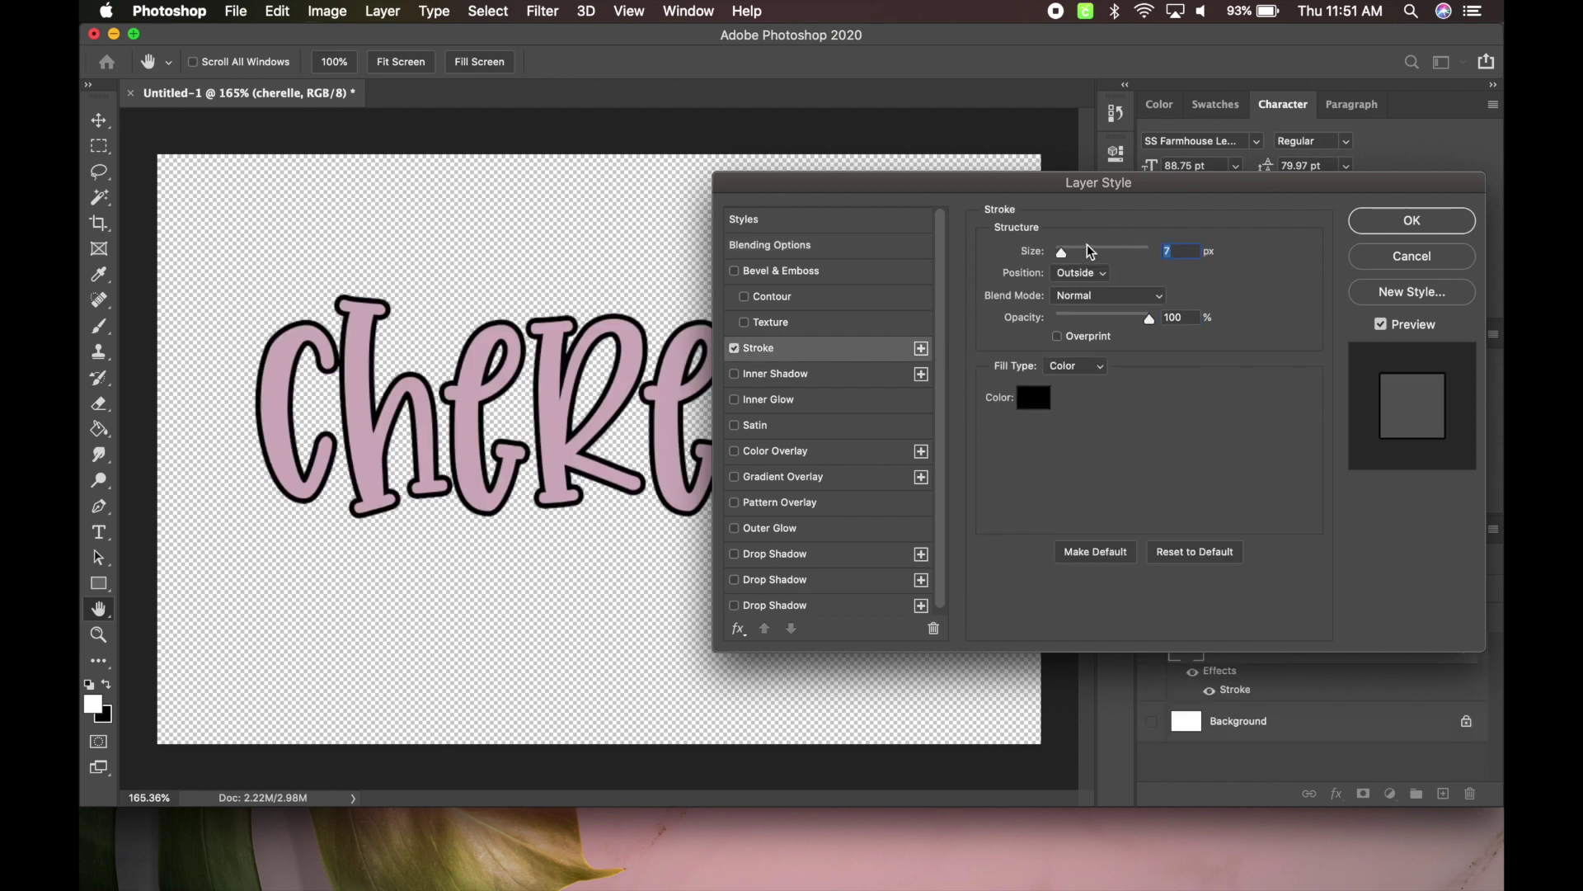
{"action": "left_click_drag", "start_coordinate": [1074, 182], "coordinate": [1092, 178]}
{"action": "left_click", "coordinate": [1052, 397]}
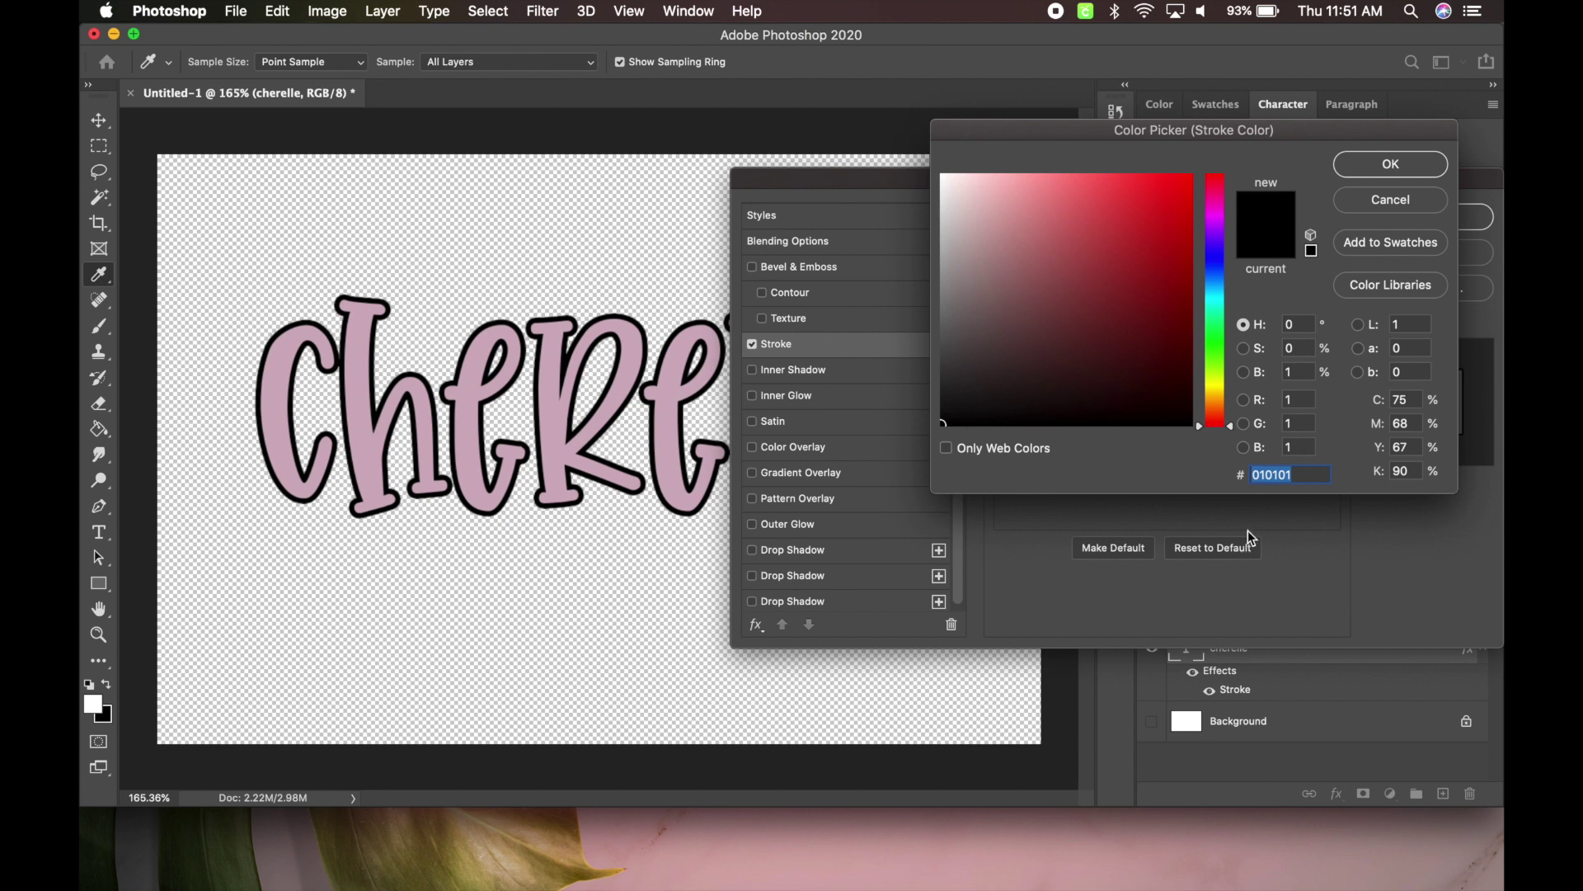
{"action": "left_click", "coordinate": [1434, 173]}
{"action": "left_click", "coordinate": [1049, 402]}
{"action": "left_click", "coordinate": [1405, 204]}
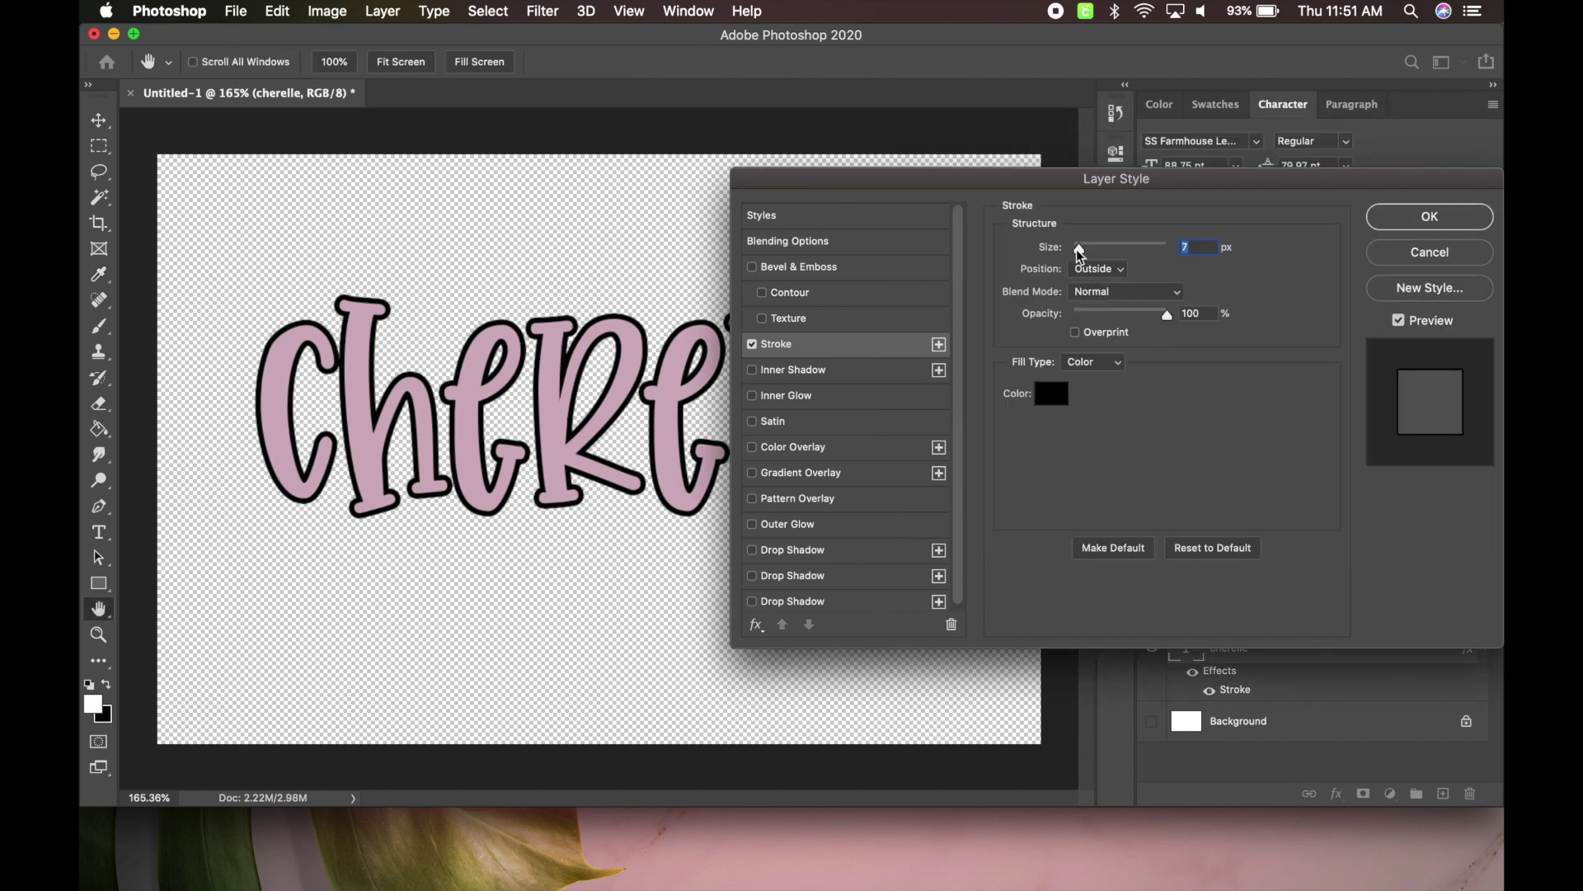
Keep the stroke position Outside and thicken the stroke size to 54 px.
{"action": "left_click", "coordinate": [1094, 271]}
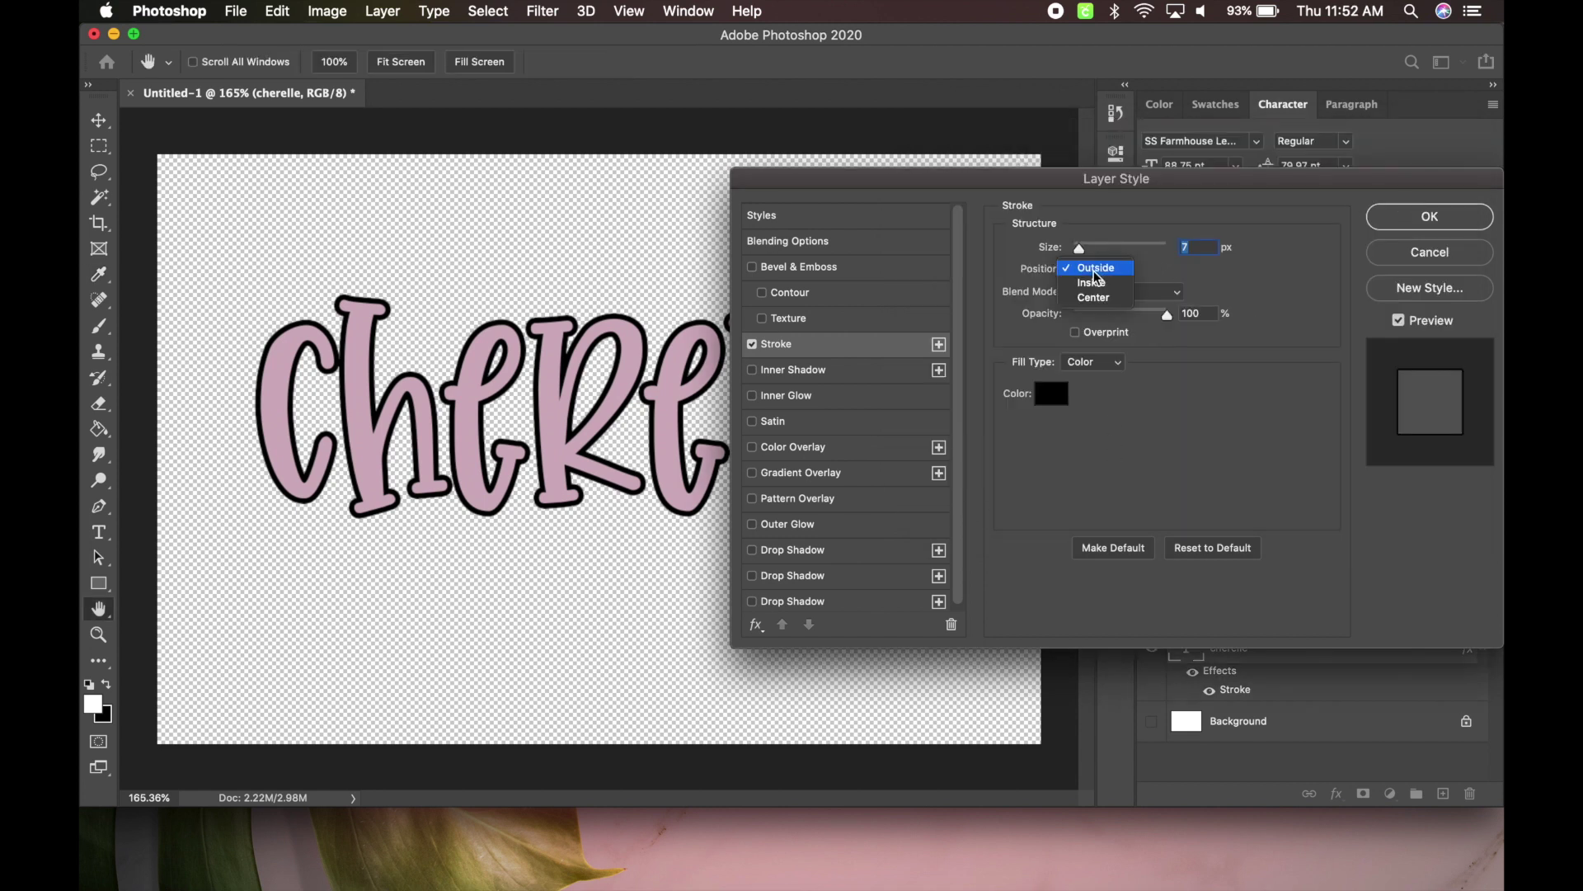
{"action": "left_click", "coordinate": [1096, 269]}
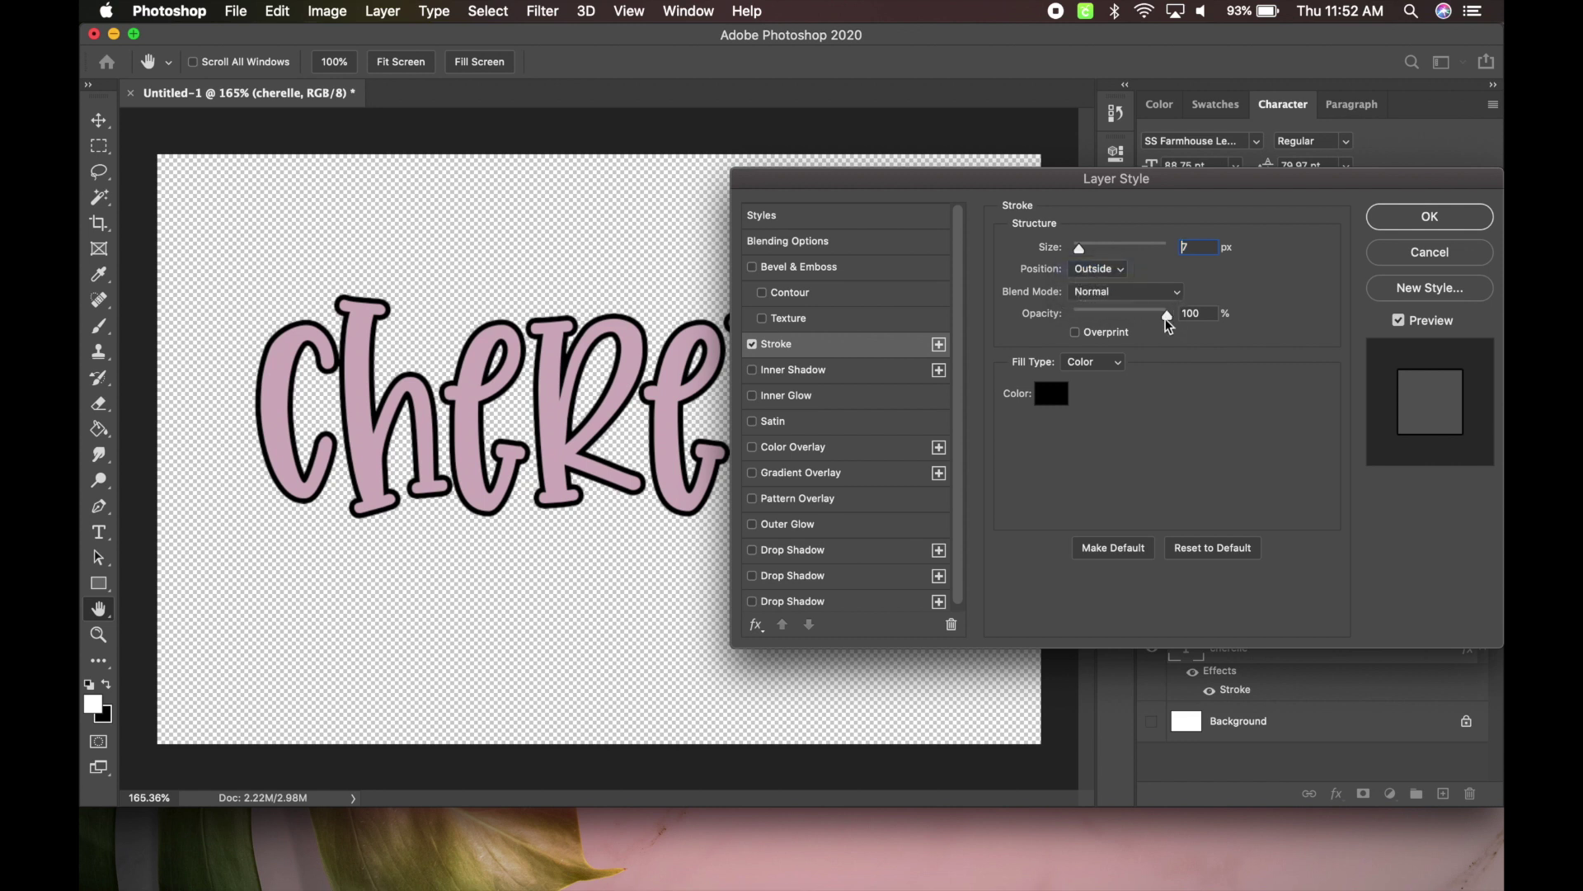
{"action": "left_click_drag", "start_coordinate": [1187, 313], "coordinate": [1236, 320]}
{"action": "mouse_move", "coordinate": [1080, 251]}
{"action": "left_mouse_down"}
{"action": "mouse_move", "coordinate": [1126, 254]}
{"action": "mouse_move", "coordinate": [1091, 264]}
{"action": "left_mouse_up"}
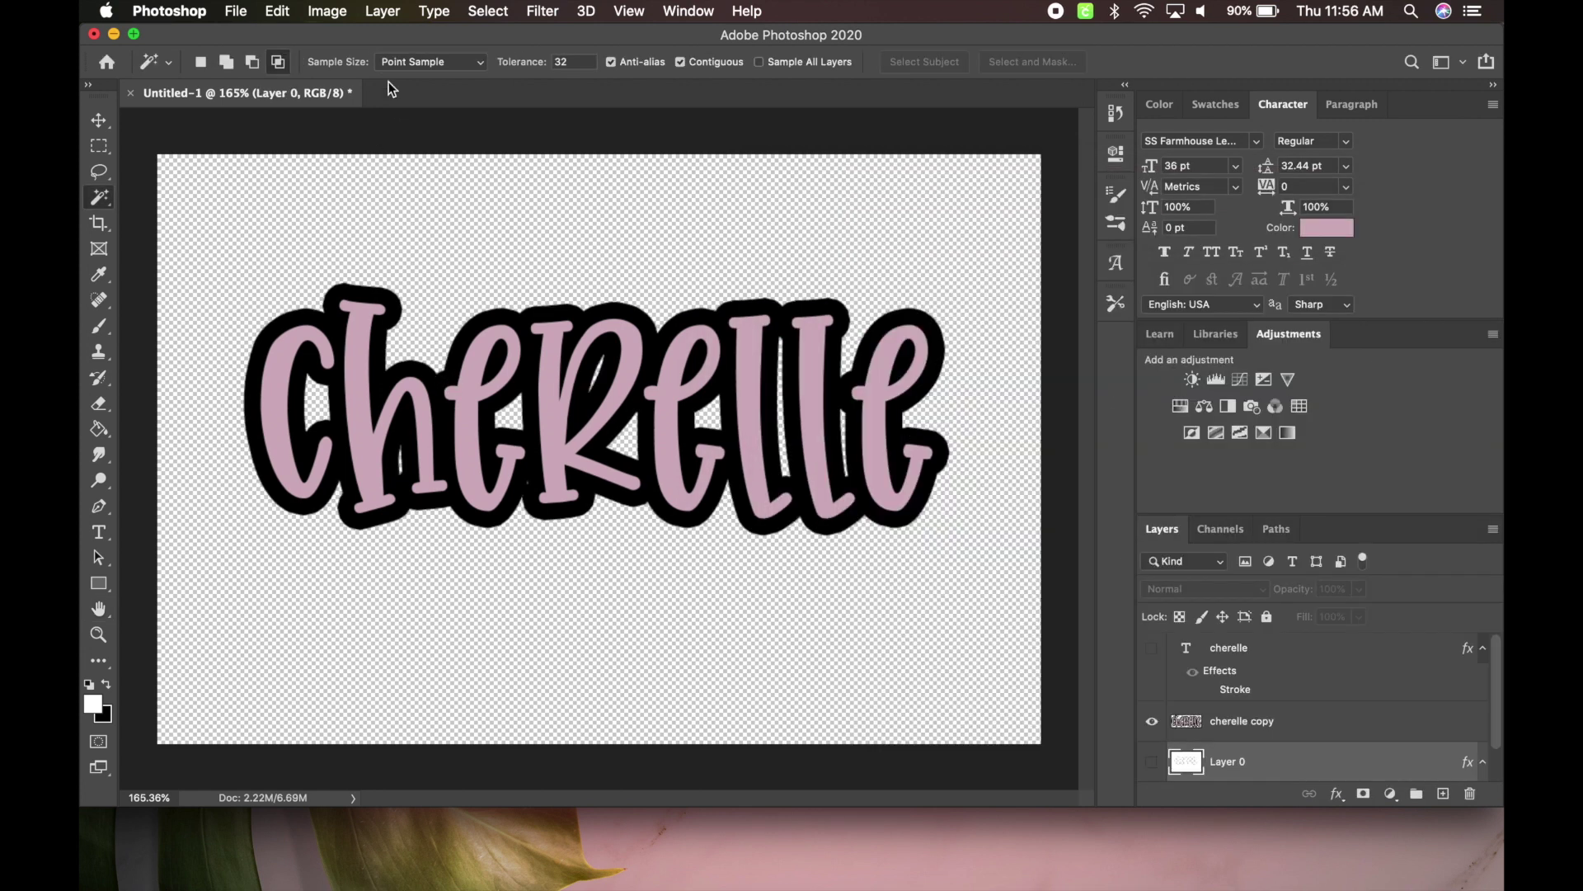
Save the outlined lettering as PNG cherelle2.png with default options, then minimize Photoshop.
{"action": "left_click", "coordinate": [236, 11]}
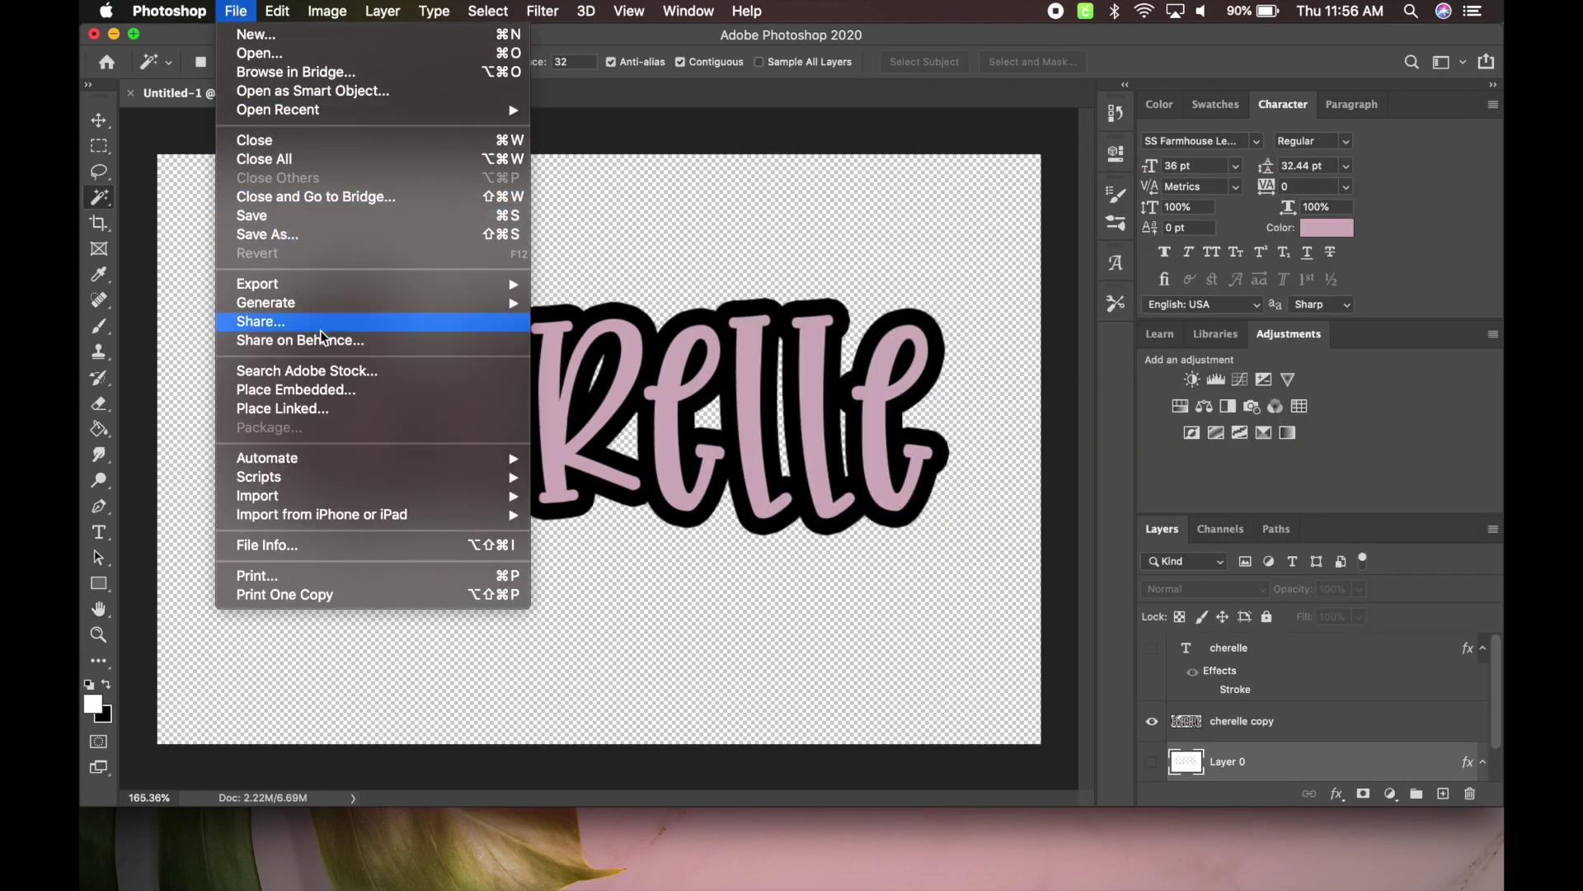
{"action": "left_click", "coordinate": [288, 236]}
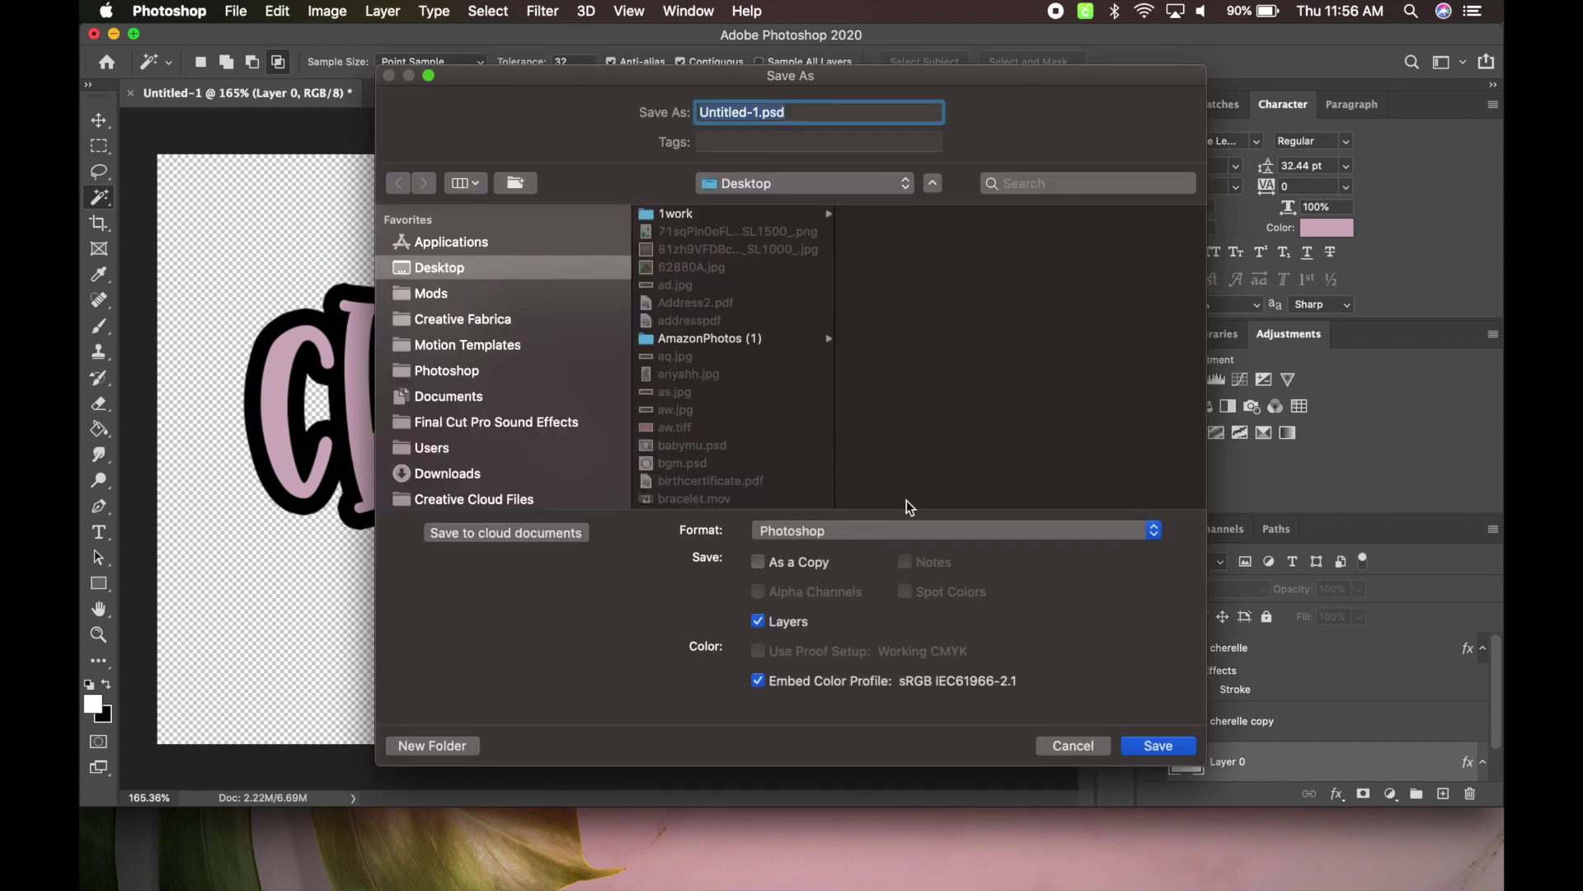
{"action": "left_click", "coordinate": [873, 531]}
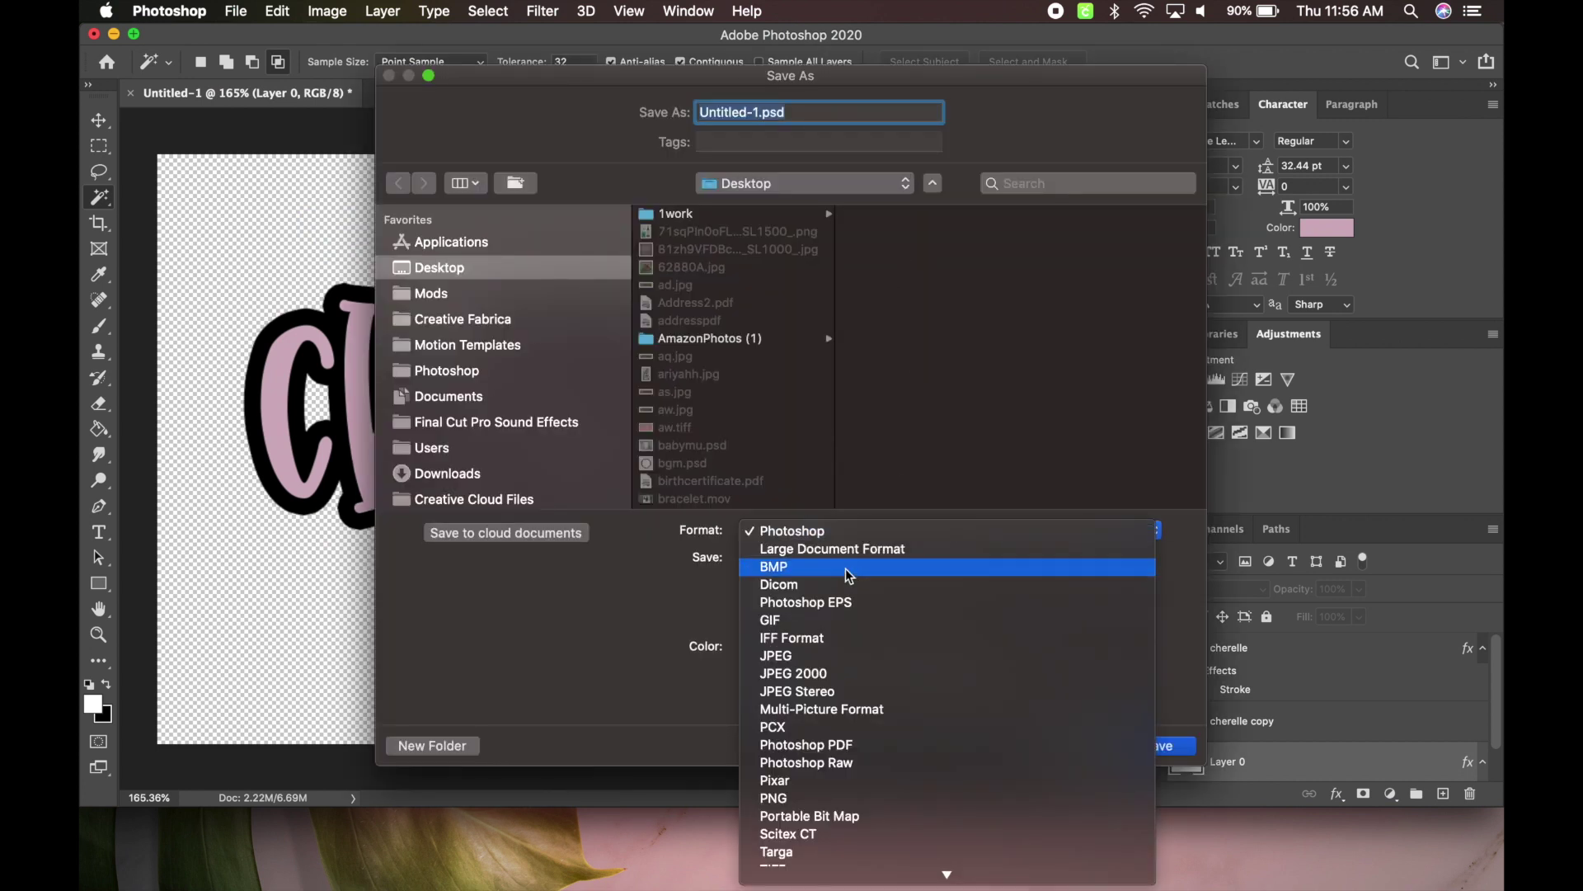
{"action": "left_click", "coordinate": [806, 794]}
{"action": "type", "text": "cherelle2.png"}
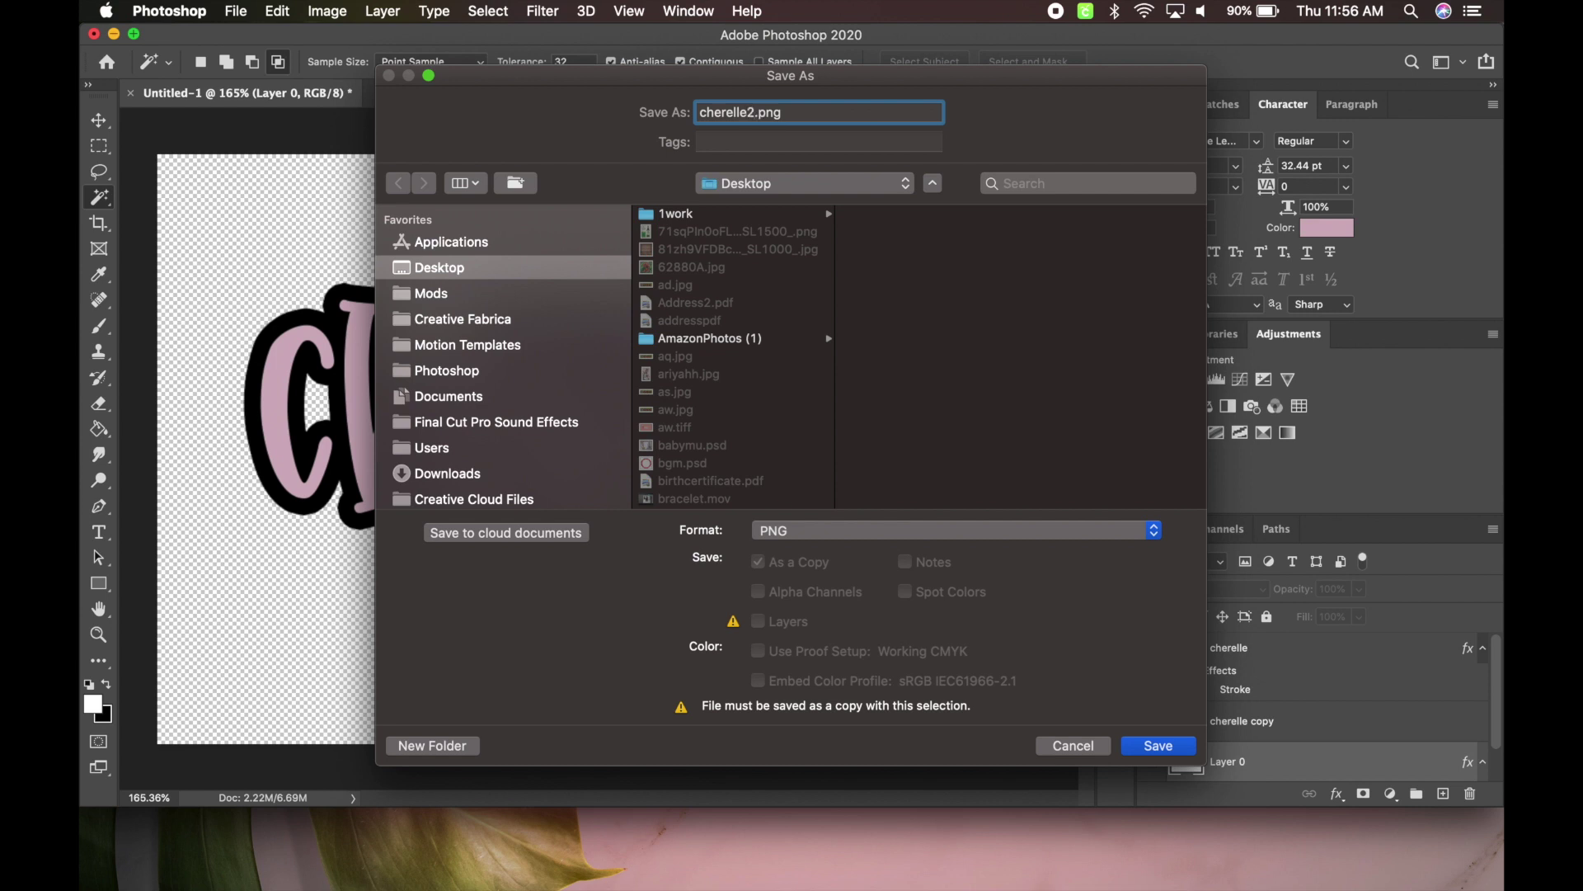
{"action": "key", "text": "Return"}
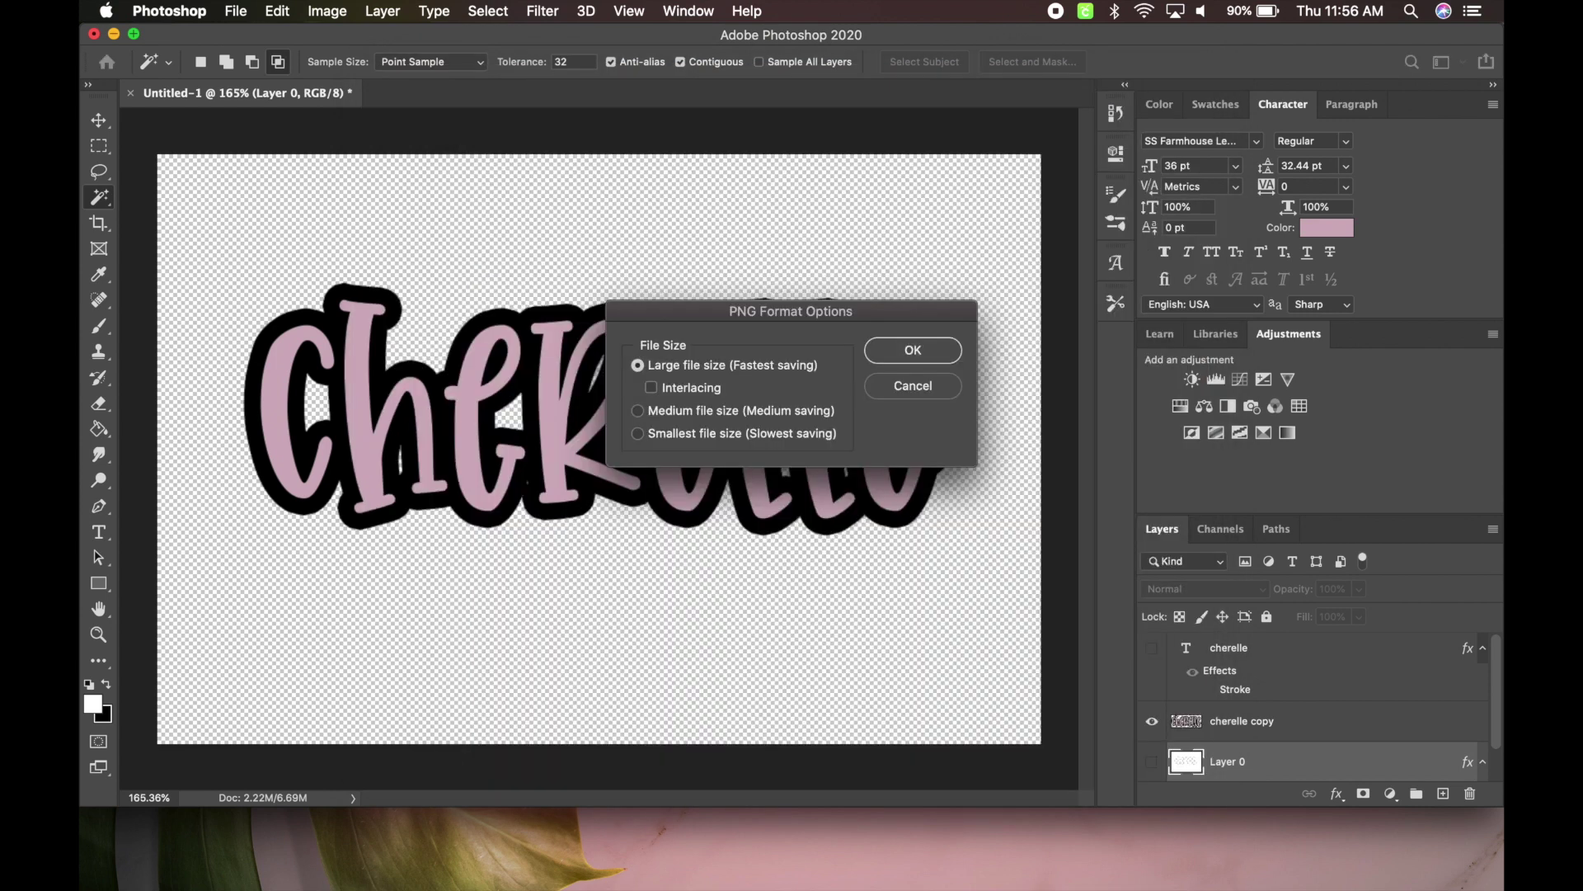
{"action": "left_click", "coordinate": [925, 350]}
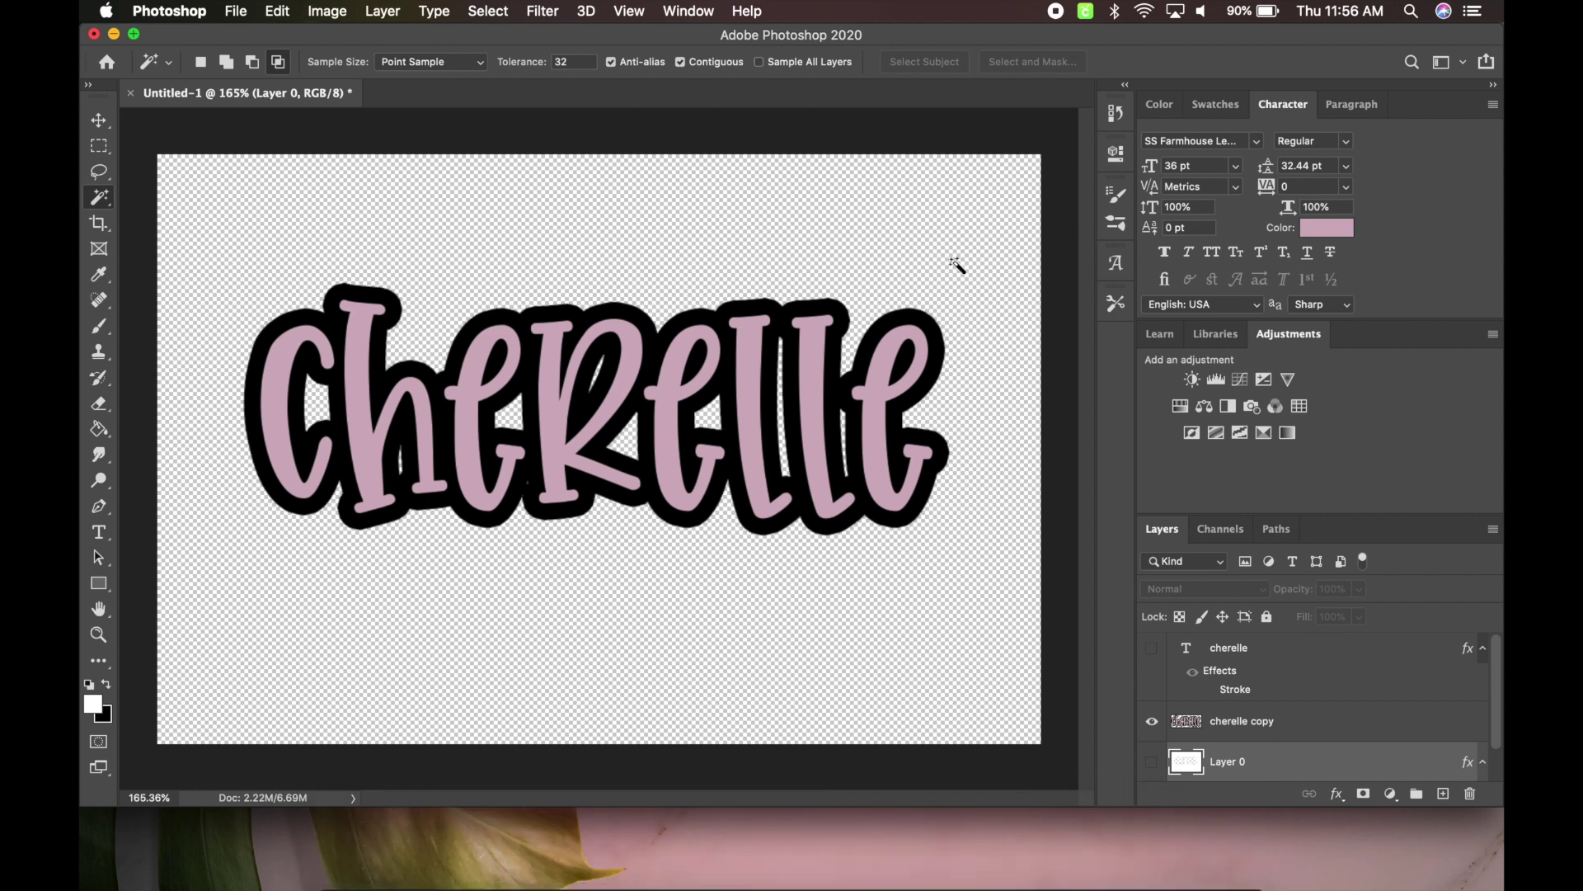
{"action": "left_click", "coordinate": [114, 33]}
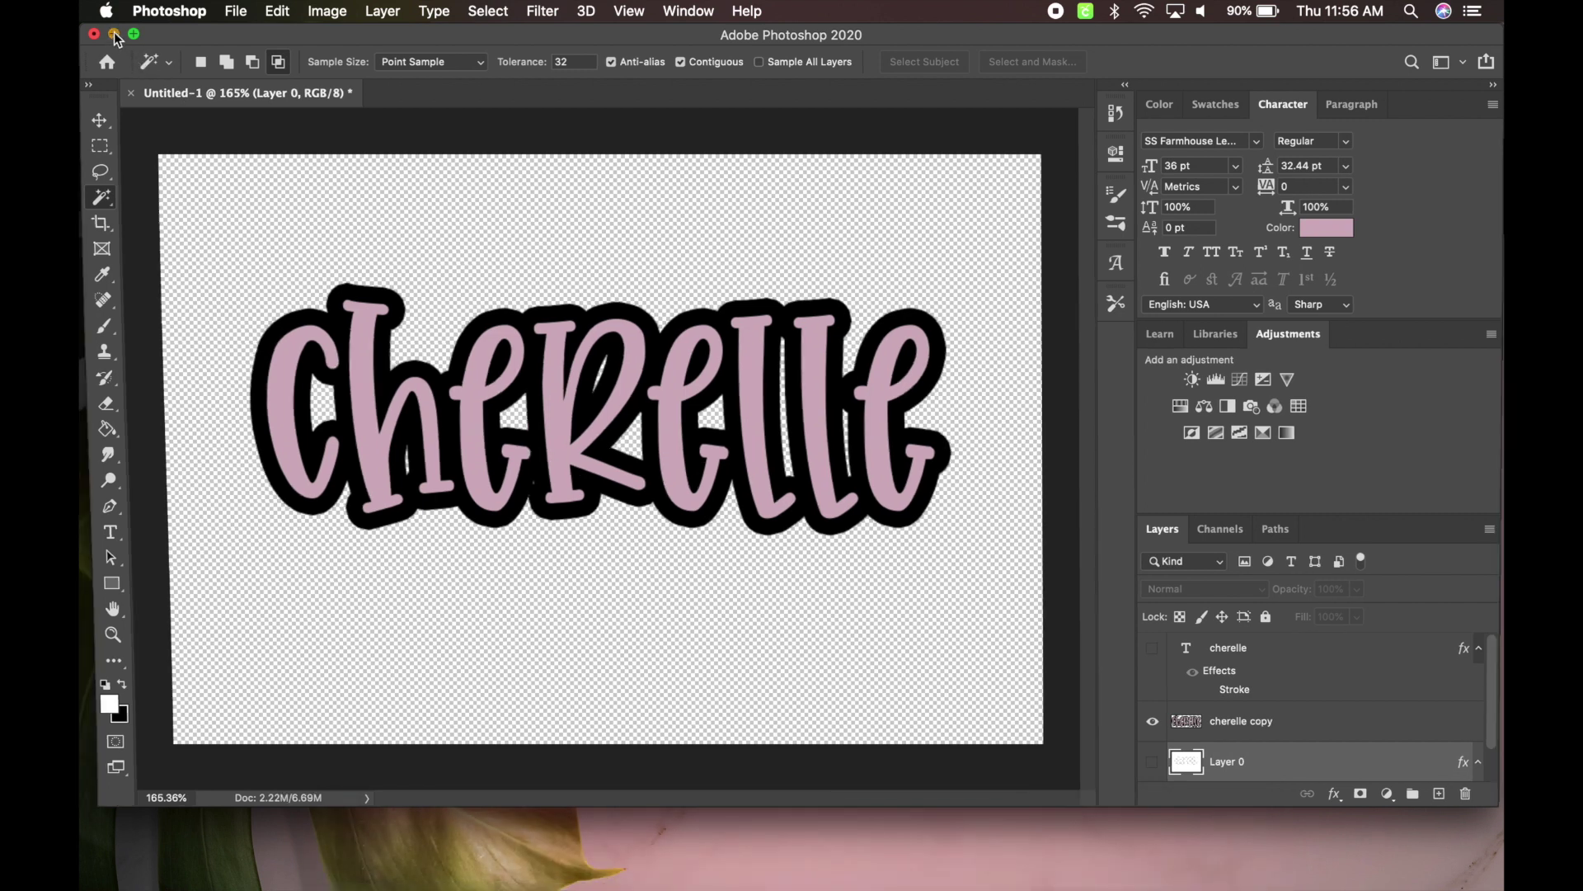
Switch to Cricut Design Space and start a new blank design project.
{"action": "mouse_move", "coordinate": [960, 868]}
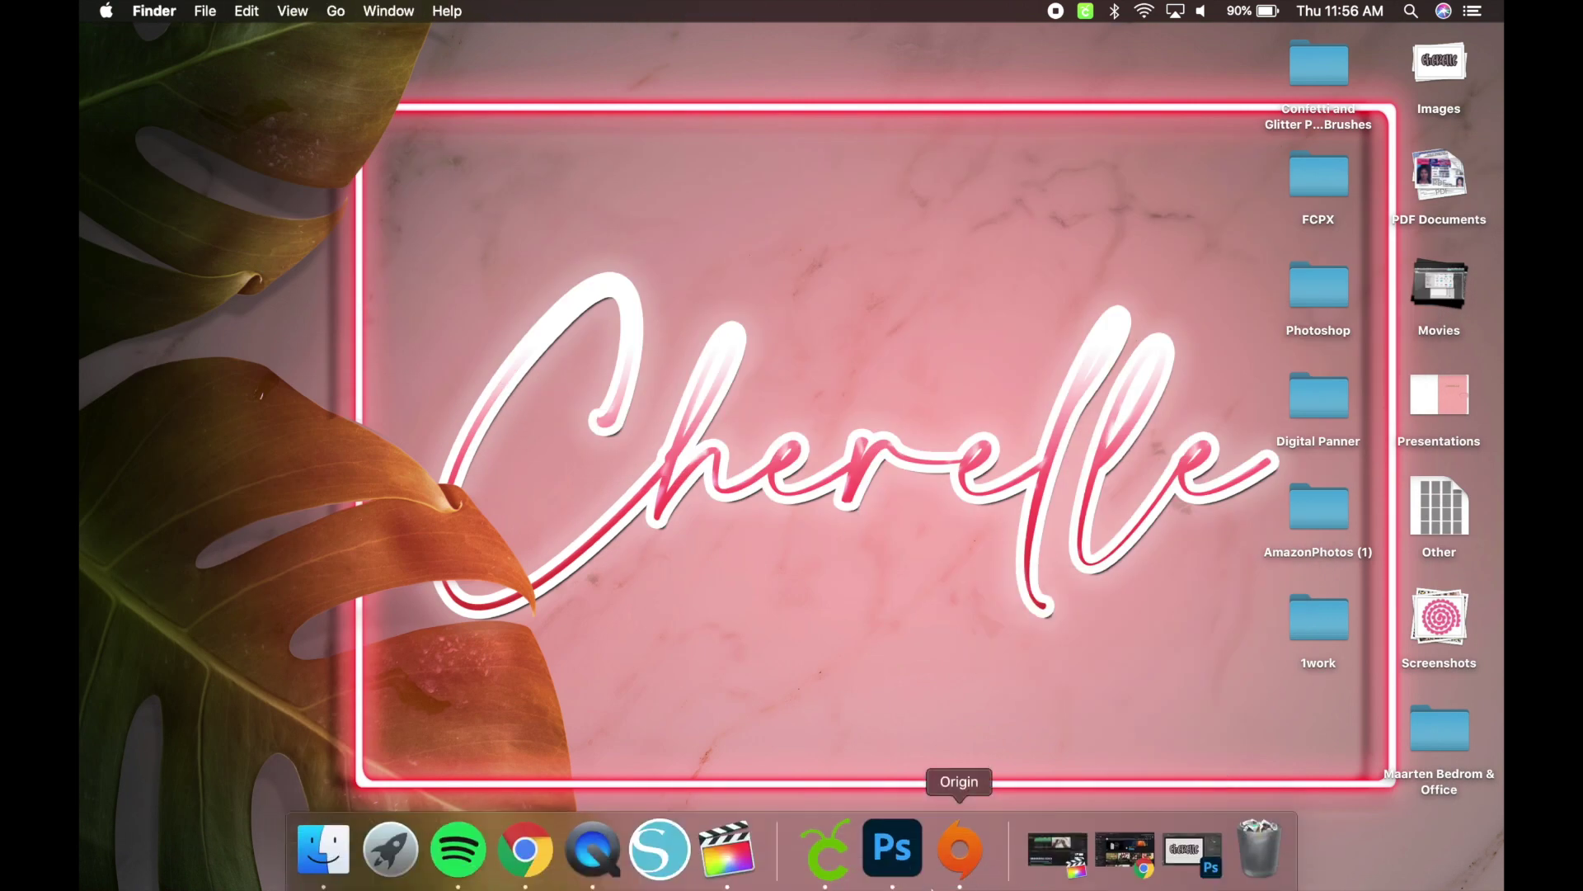
{"action": "left_click", "coordinate": [838, 864]}
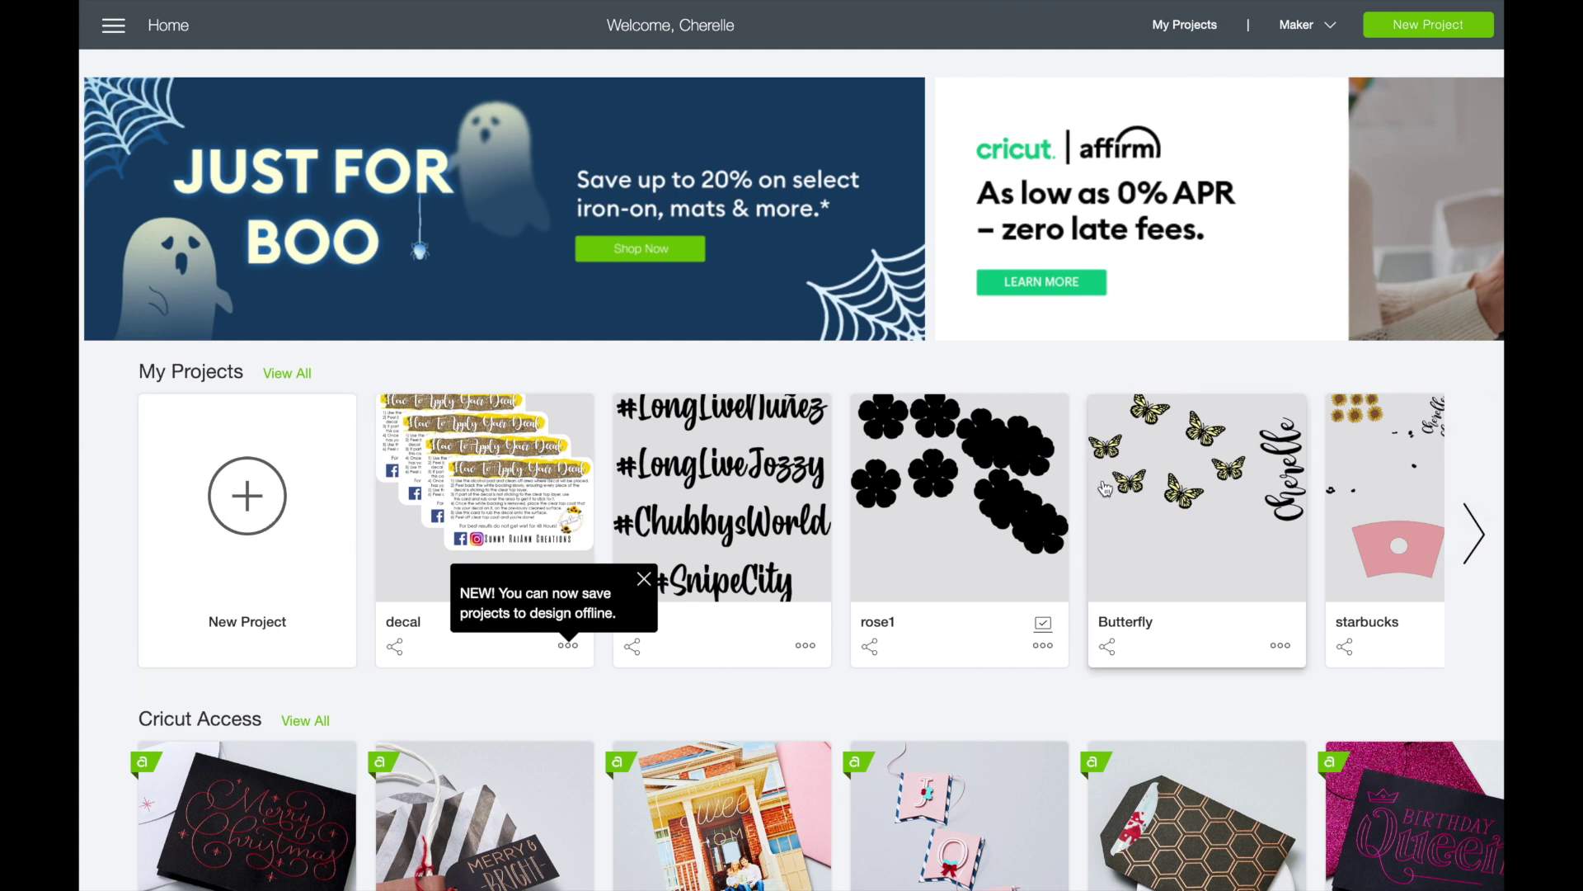
{"action": "left_click", "coordinate": [243, 523]}
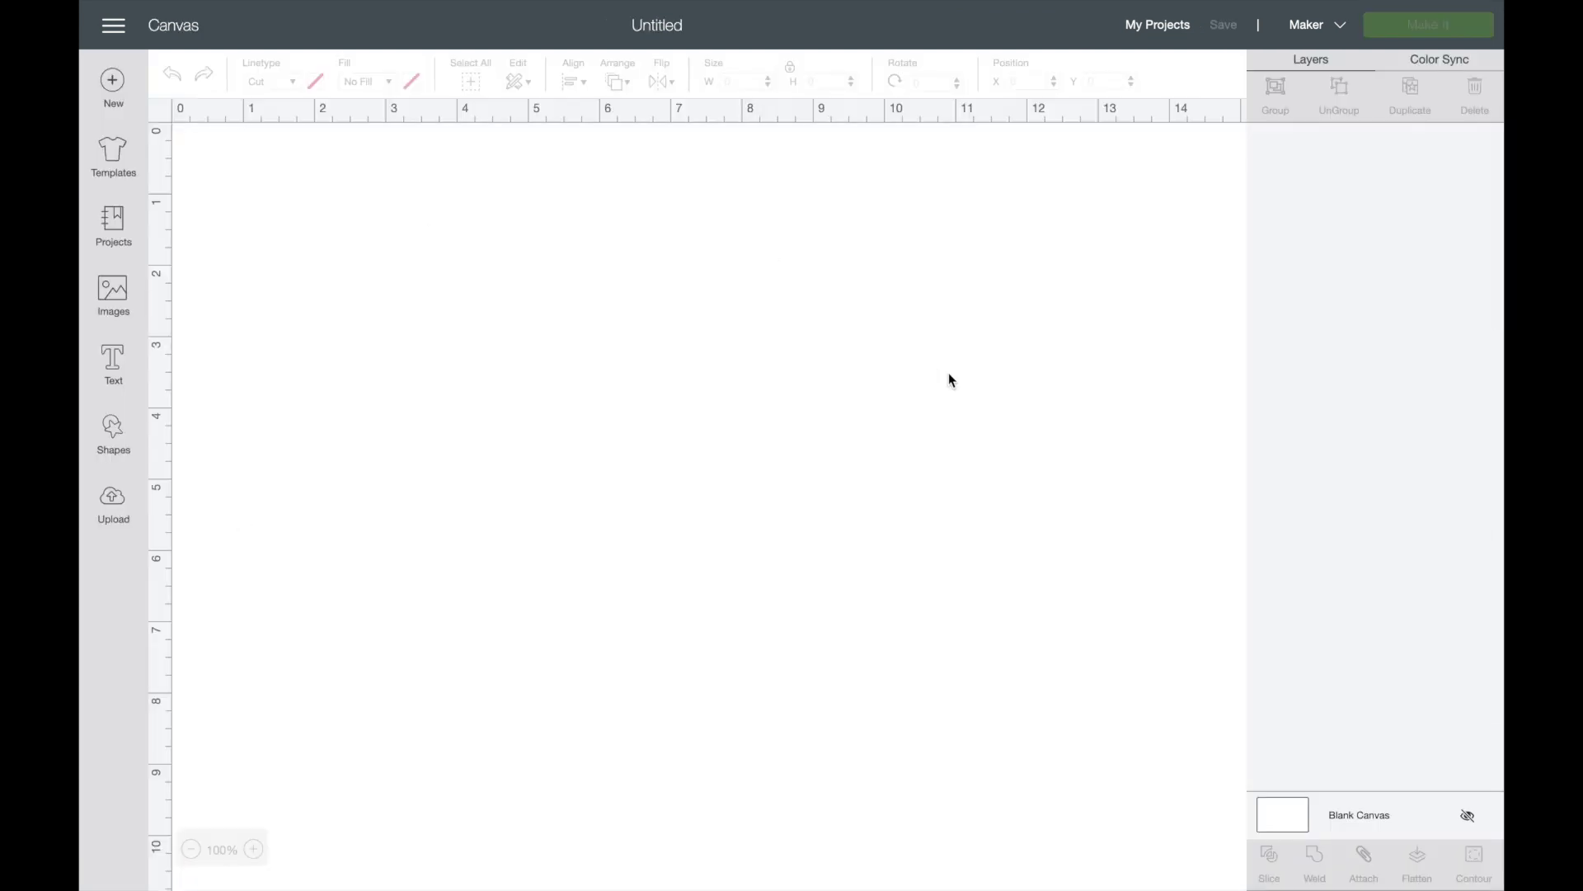
Upload cherelle.png from the Desktop as a Complex image saved as a cut image.
{"action": "left_click", "coordinate": [109, 507]}
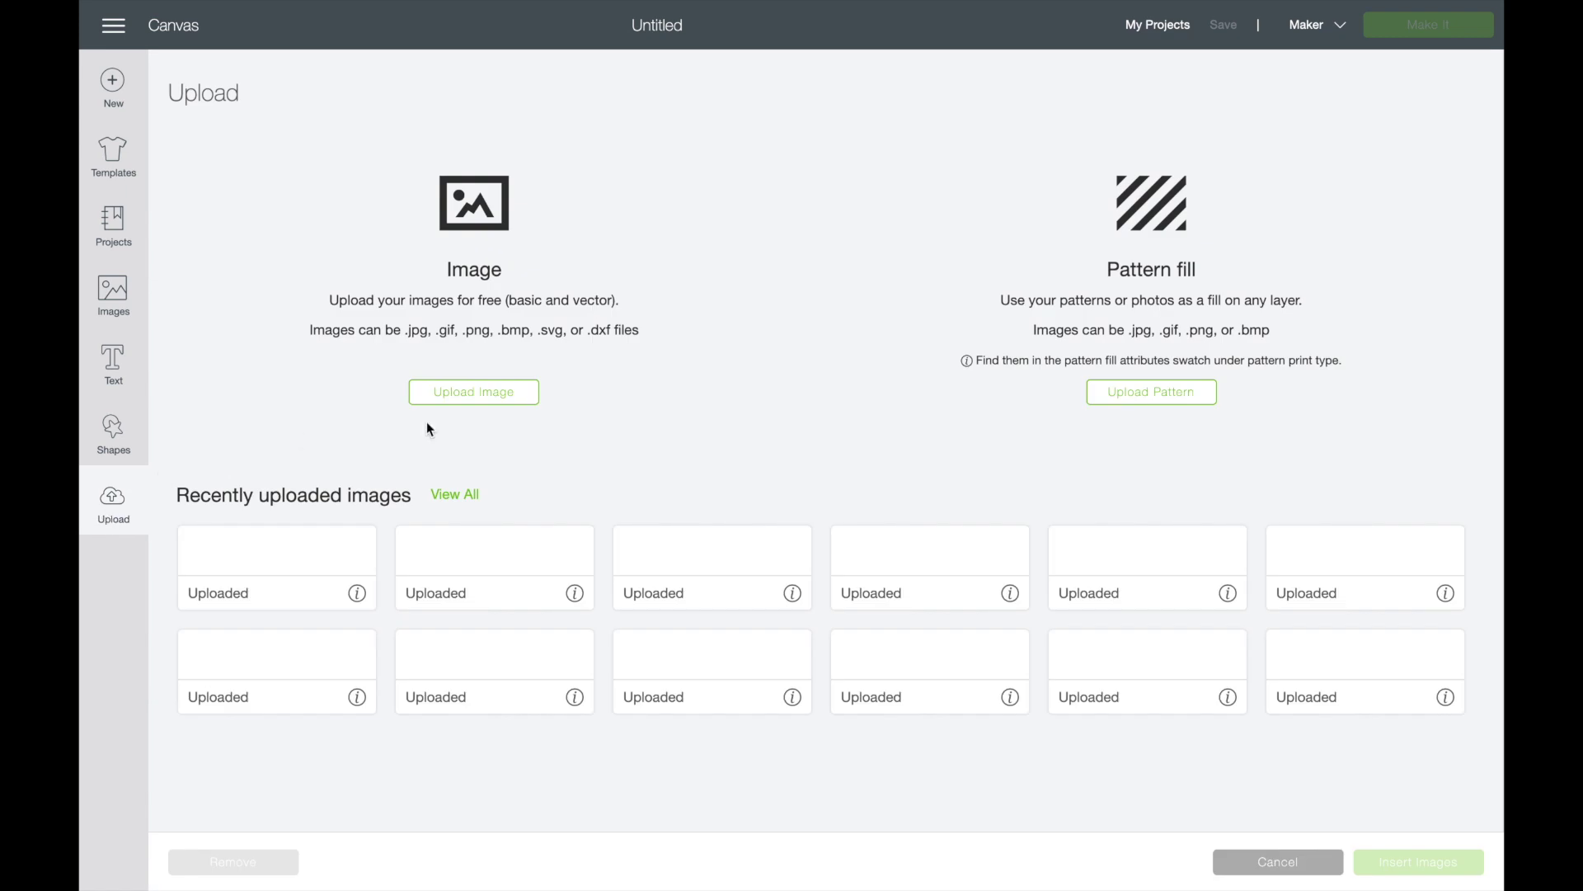
{"action": "left_click", "coordinate": [476, 398]}
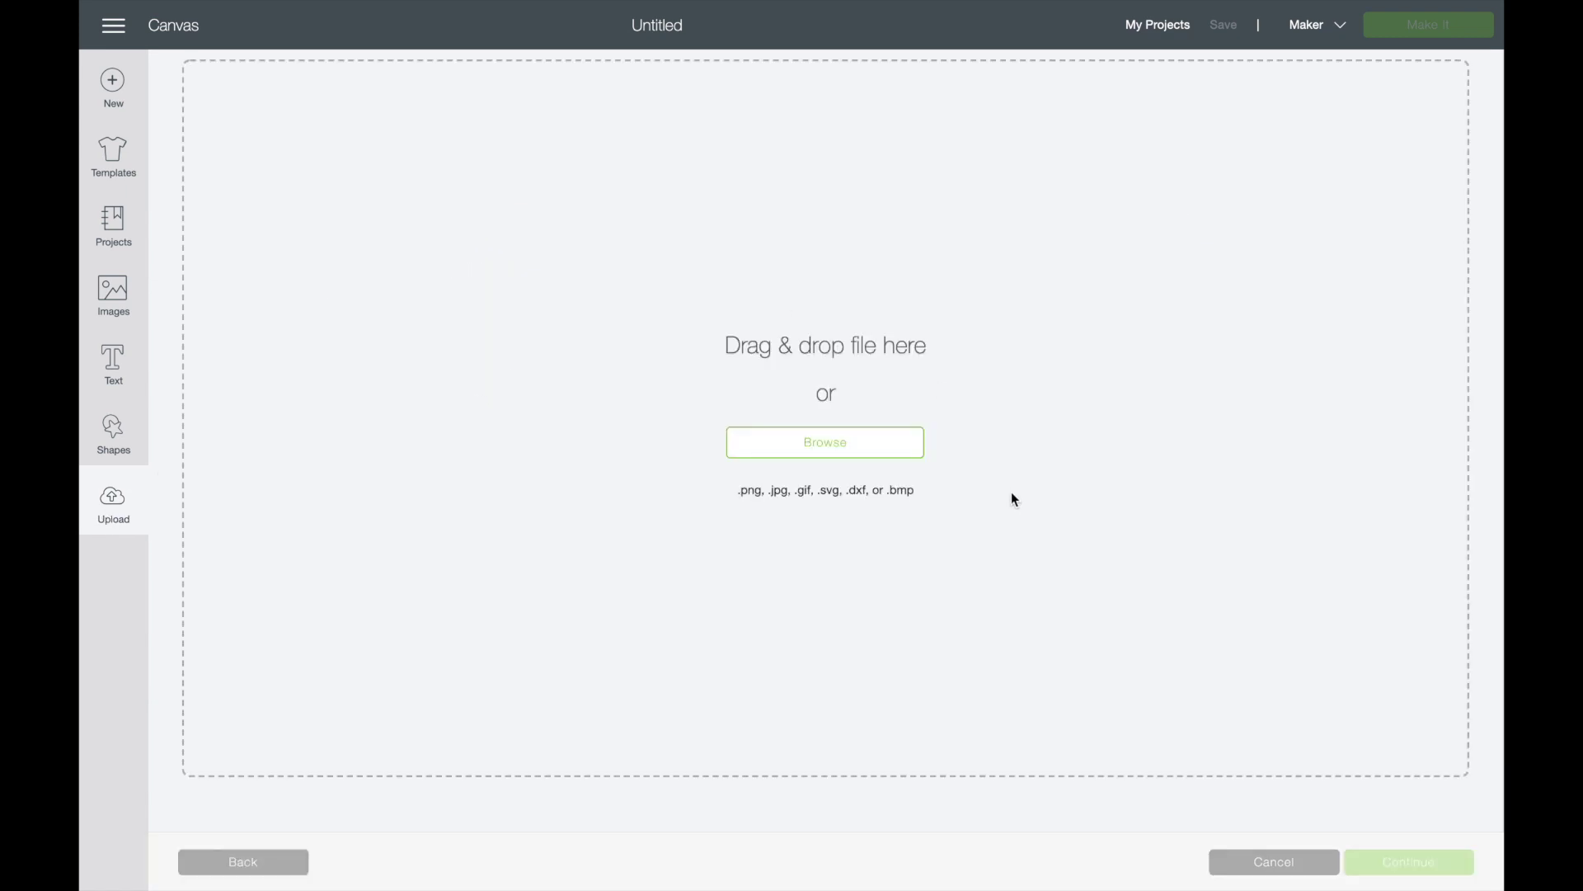
{"action": "left_click", "coordinate": [869, 449]}
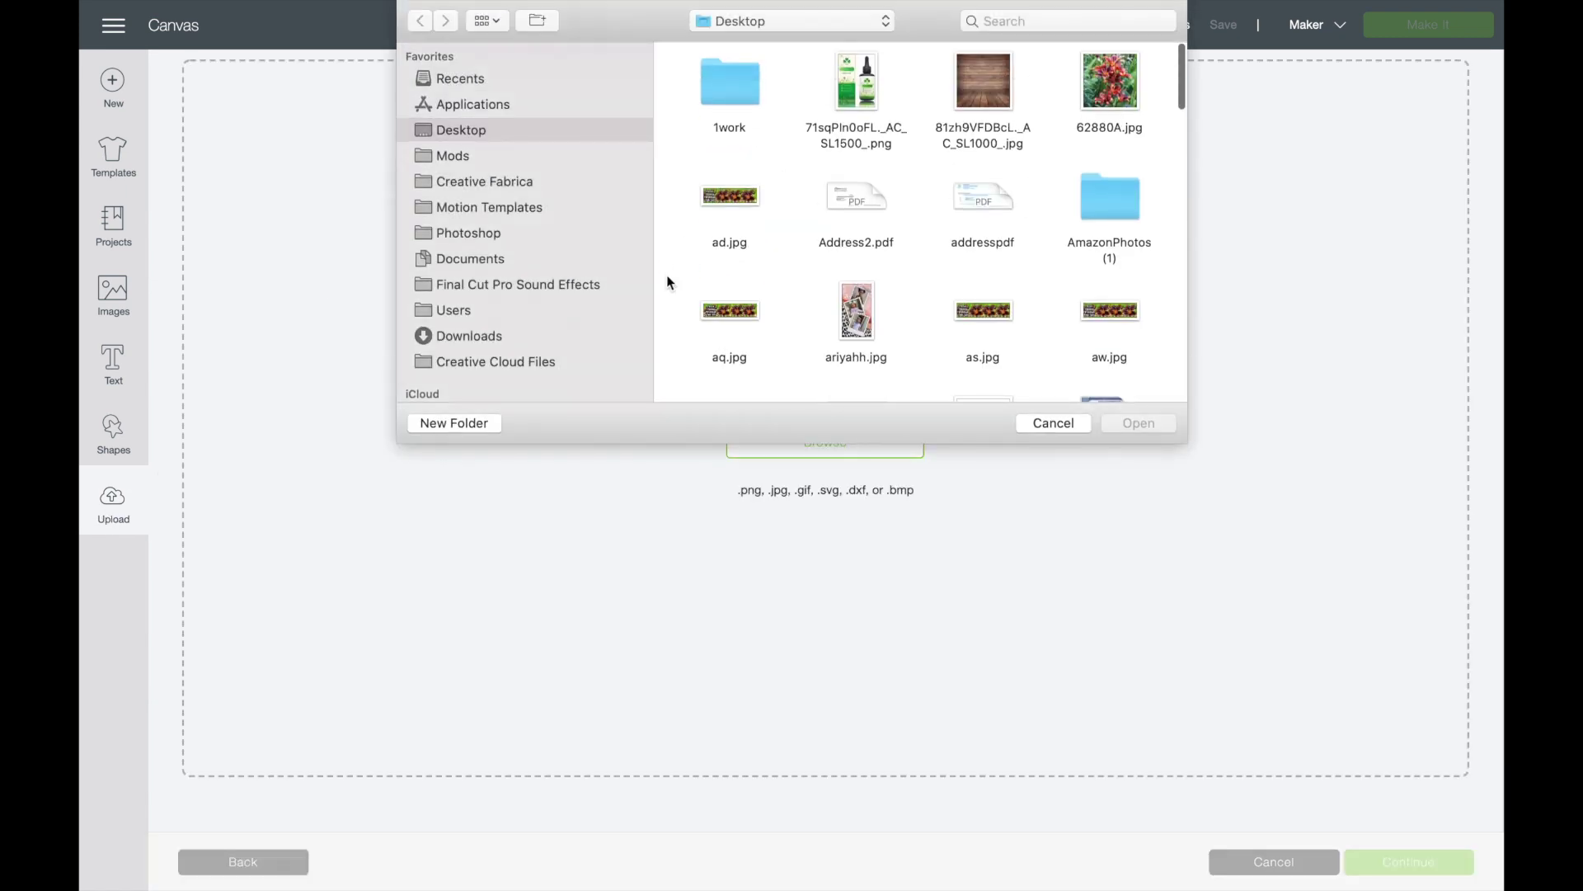
{"action": "scroll", "coordinate": [933, 375], "scroll_direction": "down", "scroll_amount": 10}
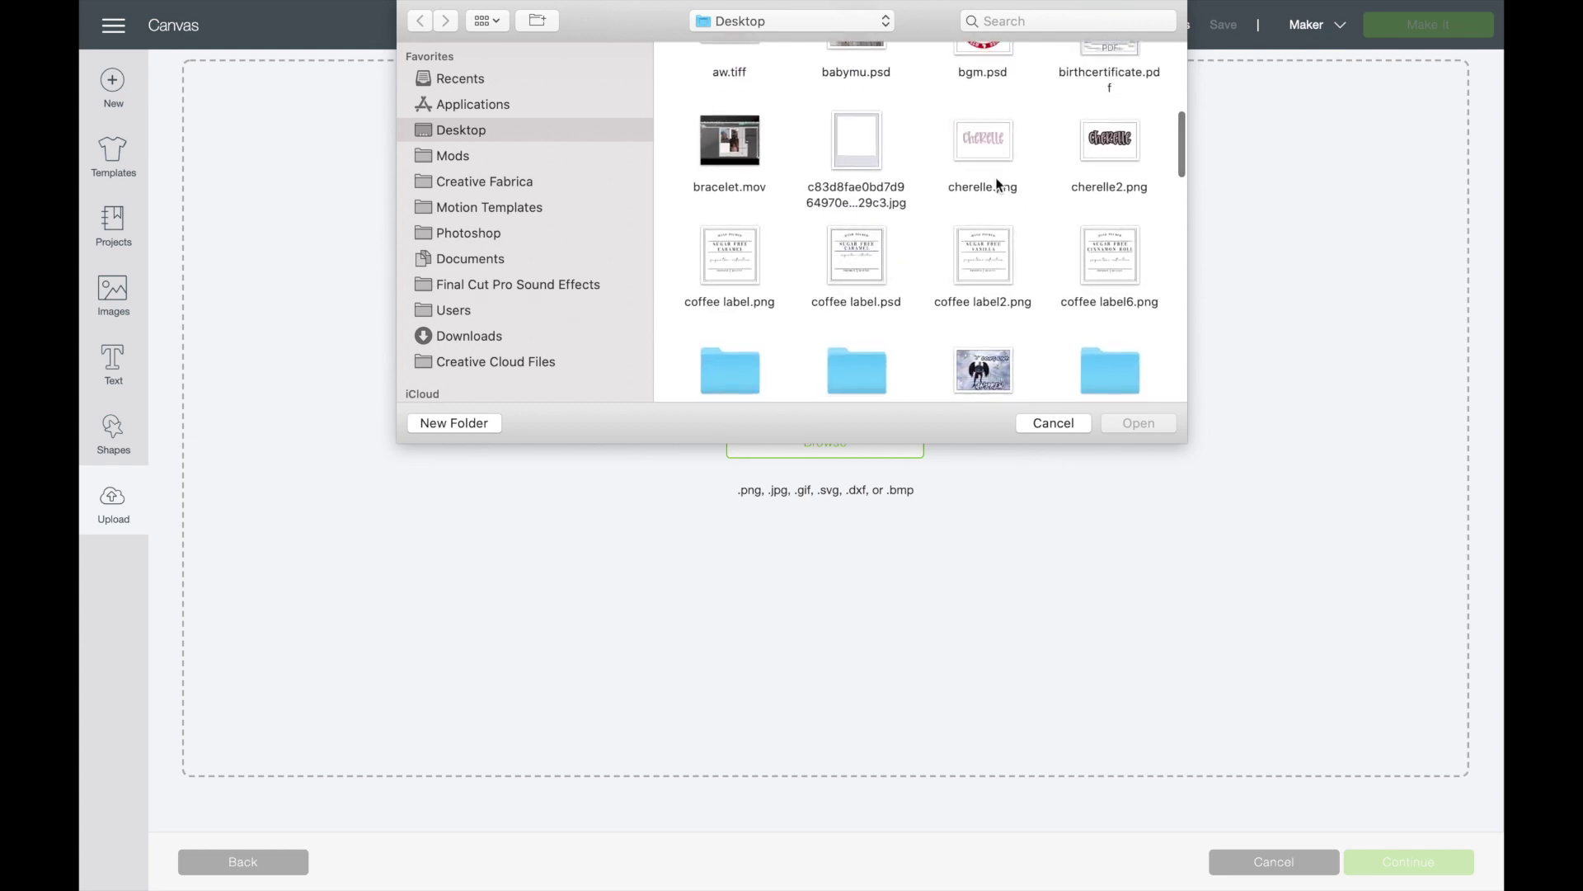
{"action": "left_click", "coordinate": [999, 140]}
{"action": "double_click", "coordinate": [998, 136]}
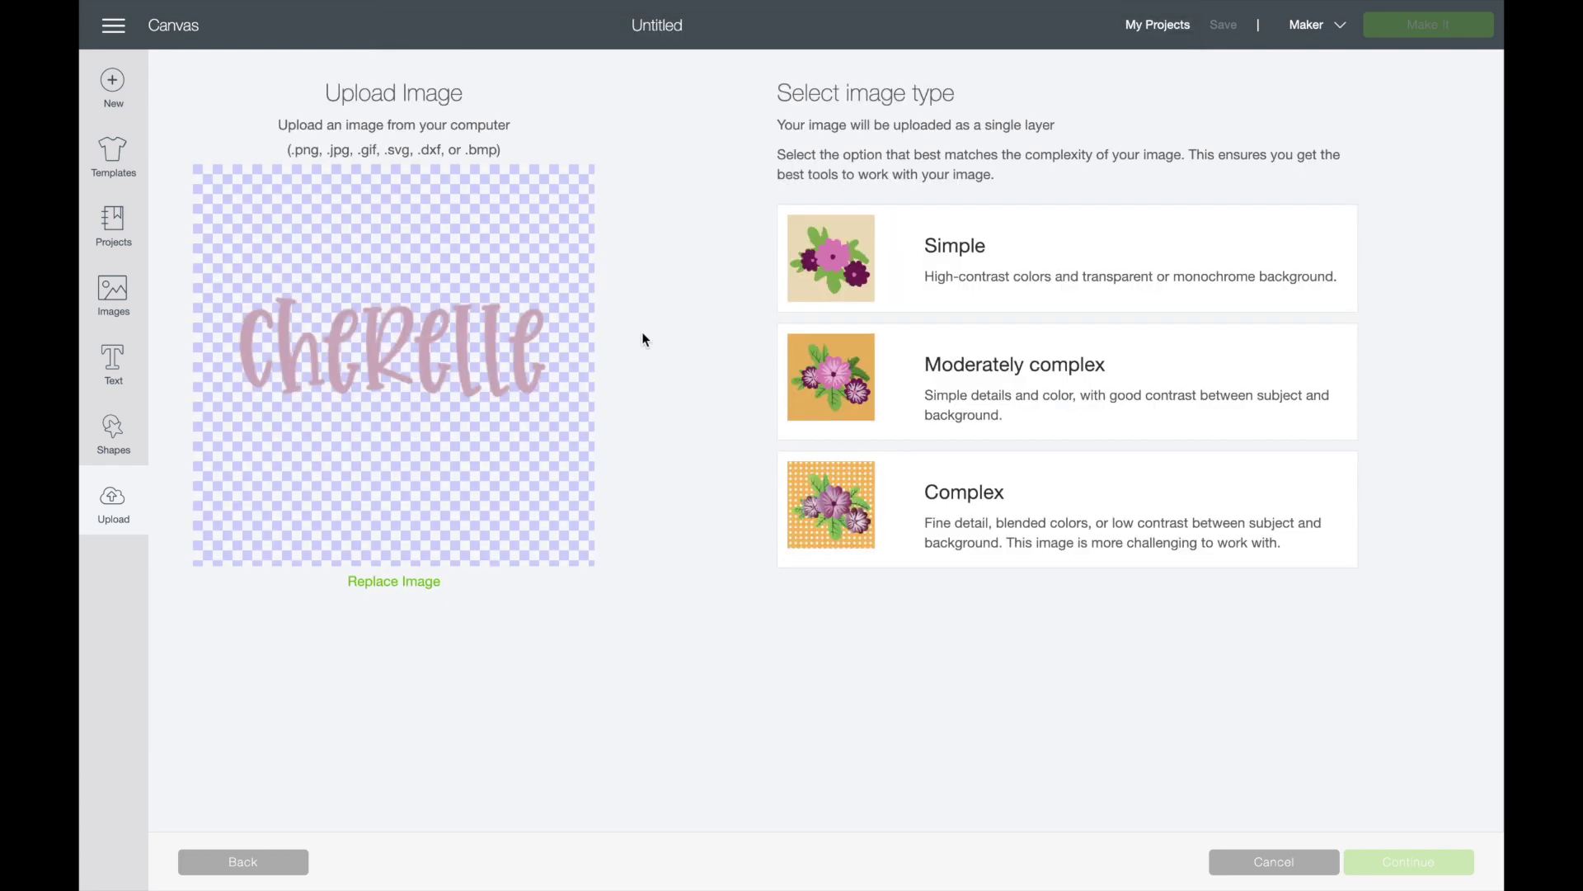
{"action": "left_click", "coordinate": [1024, 544]}
{"action": "left_click", "coordinate": [1431, 870]}
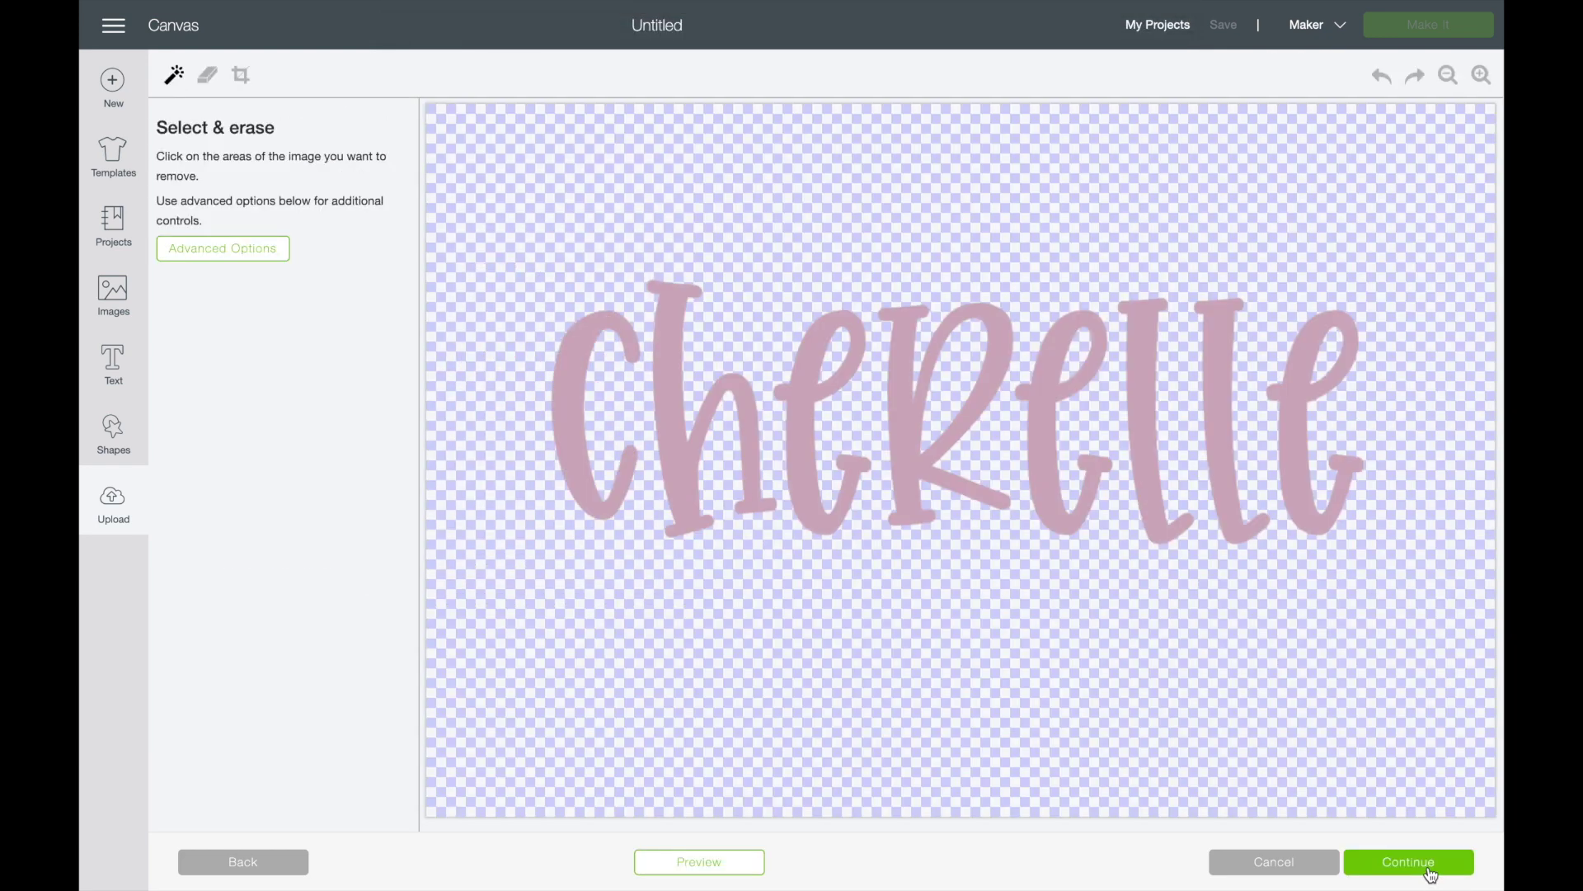
{"action": "left_click", "coordinate": [1416, 864]}
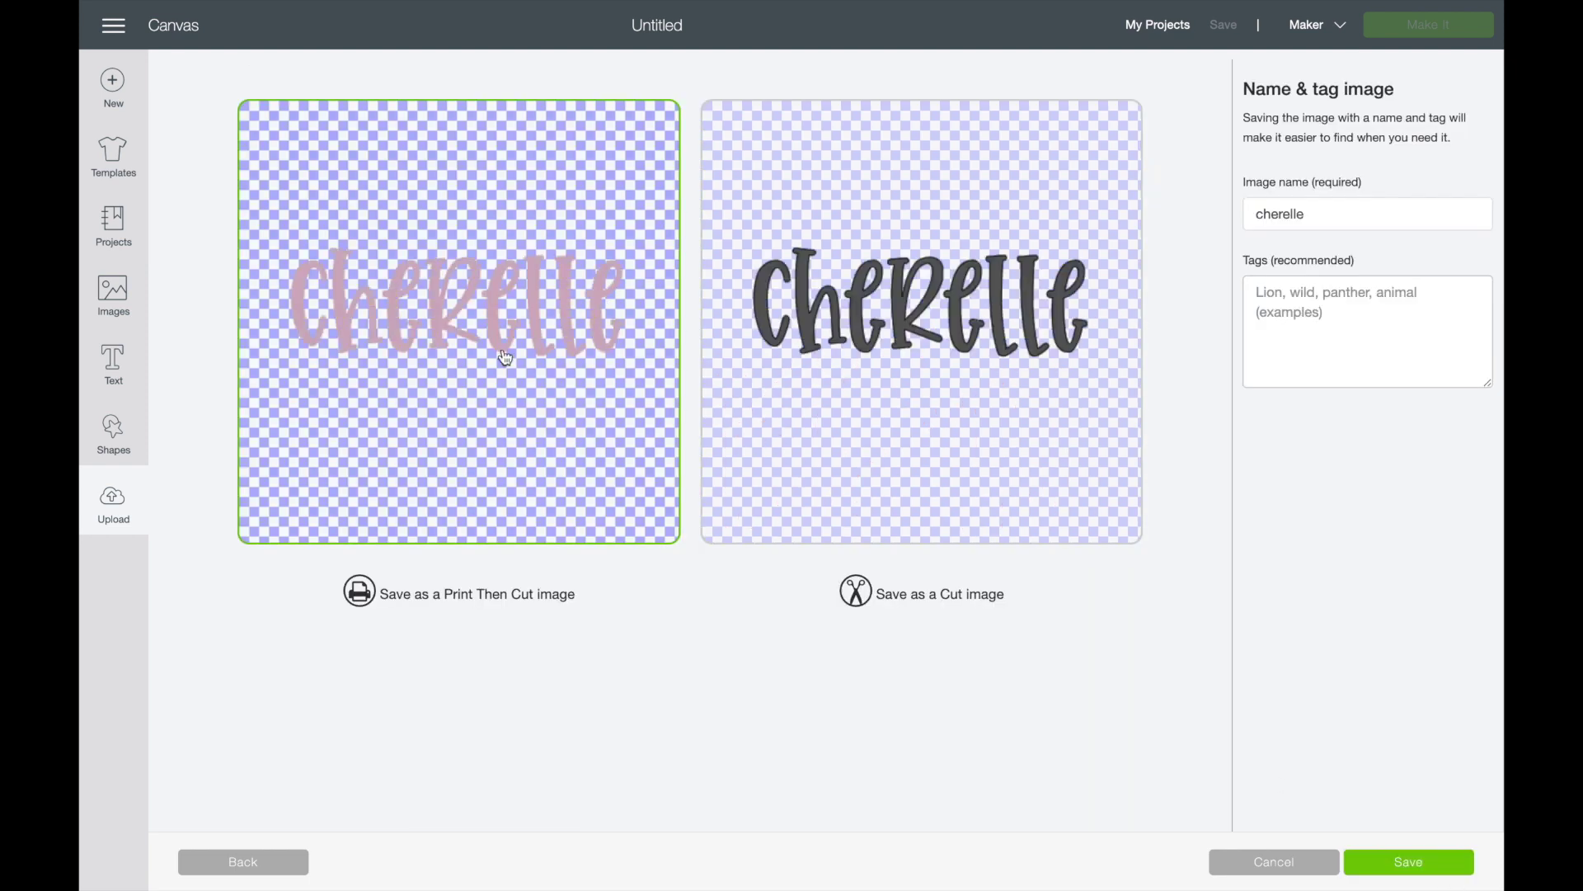
{"action": "left_click", "coordinate": [950, 401]}
{"action": "left_click", "coordinate": [1407, 861]}
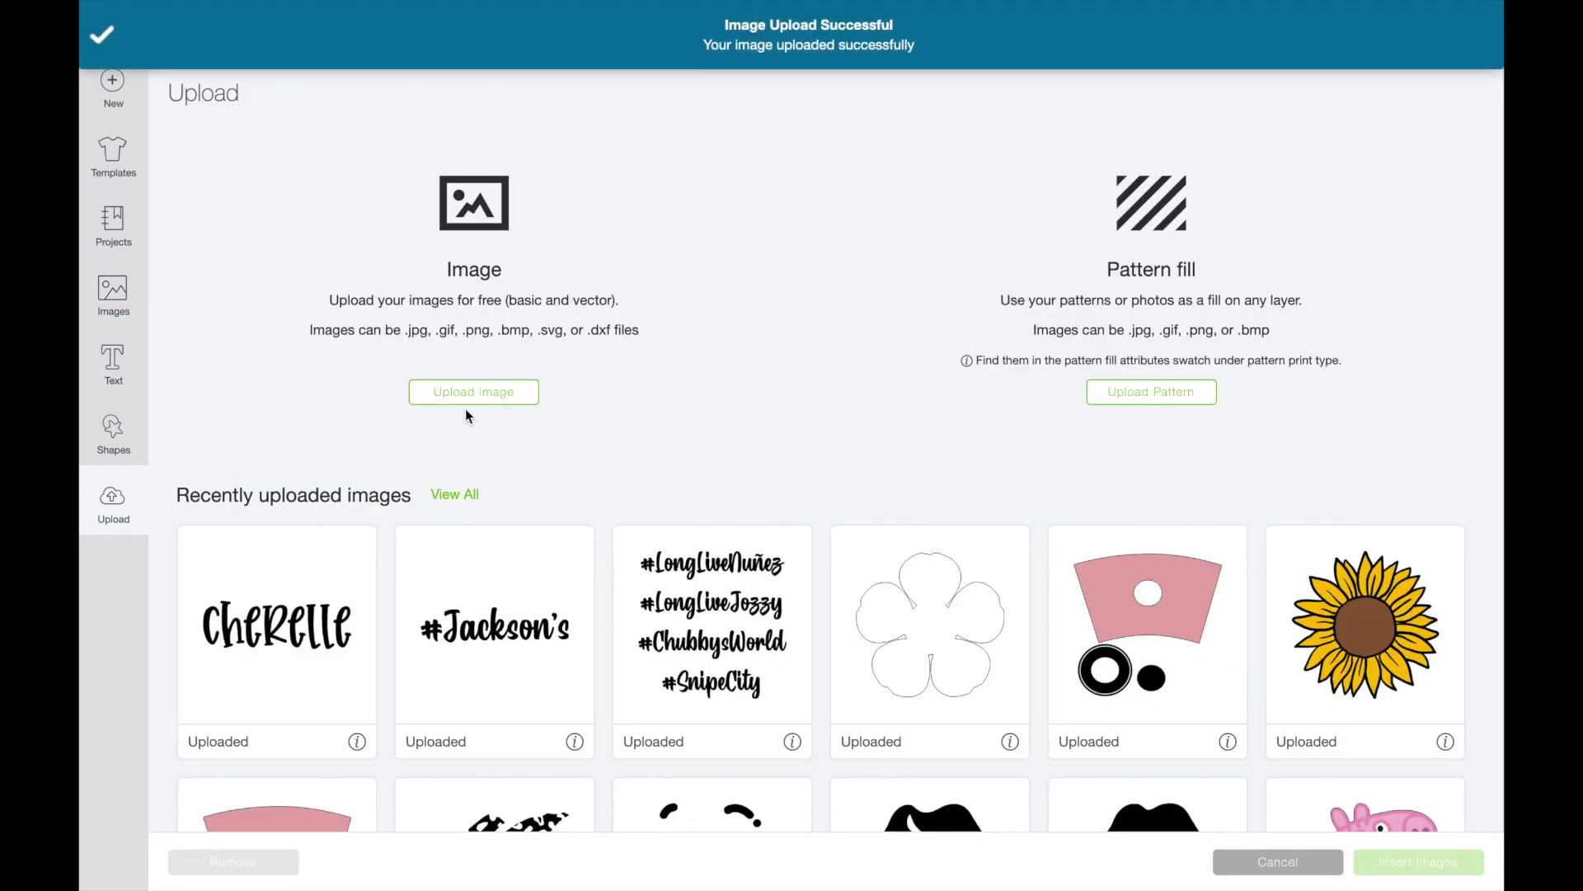
Upload cherelle2.png as a Complex image saved as a cut image.
{"action": "left_click", "coordinate": [467, 399]}
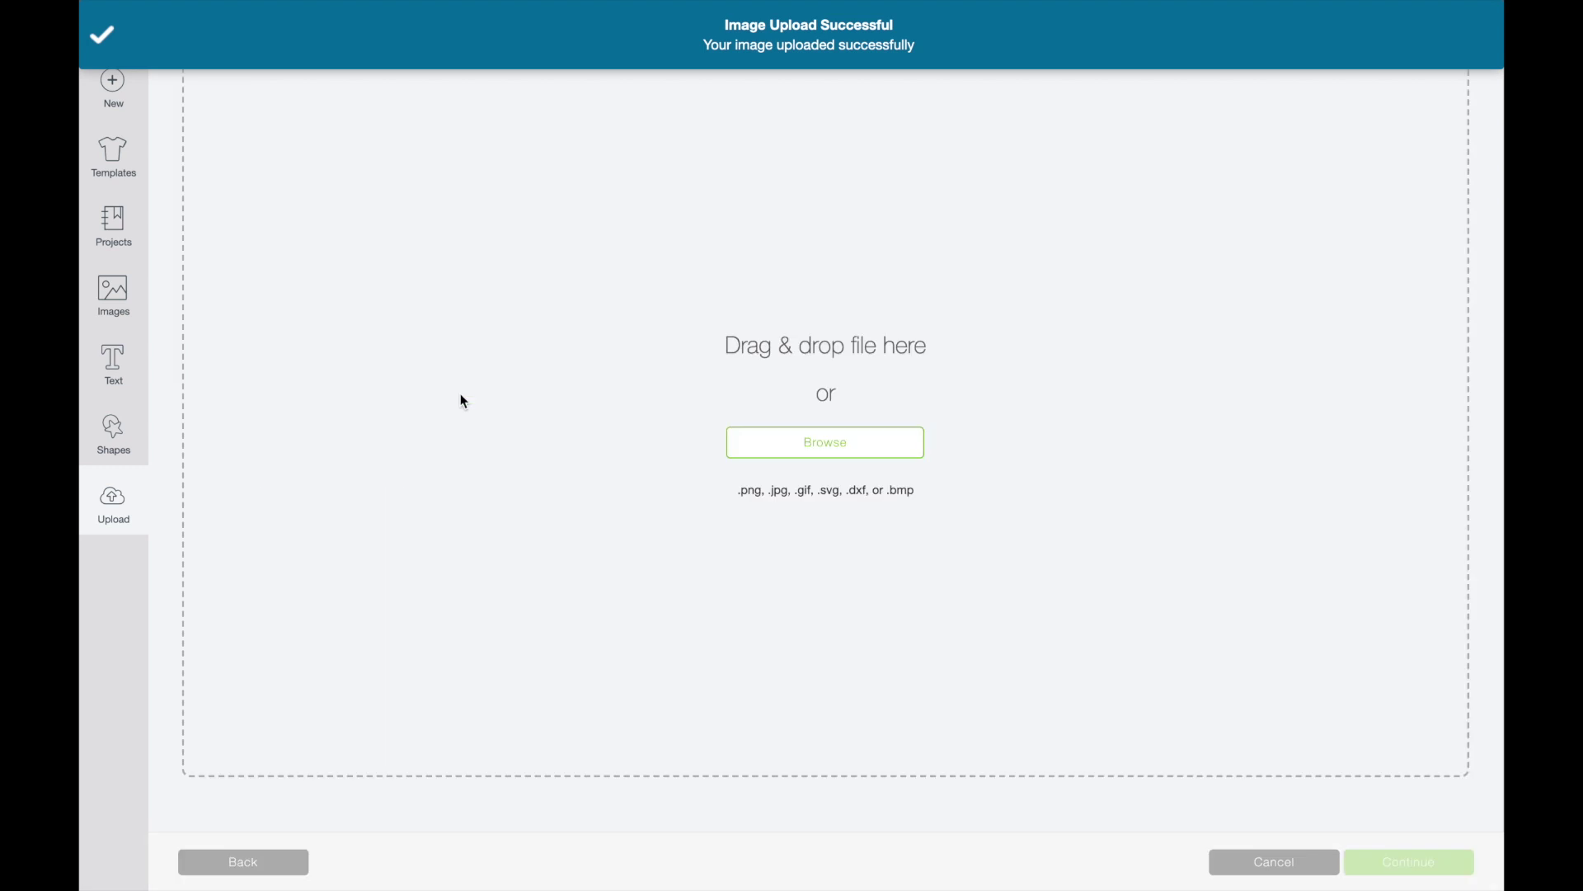
{"action": "left_click", "coordinate": [836, 443]}
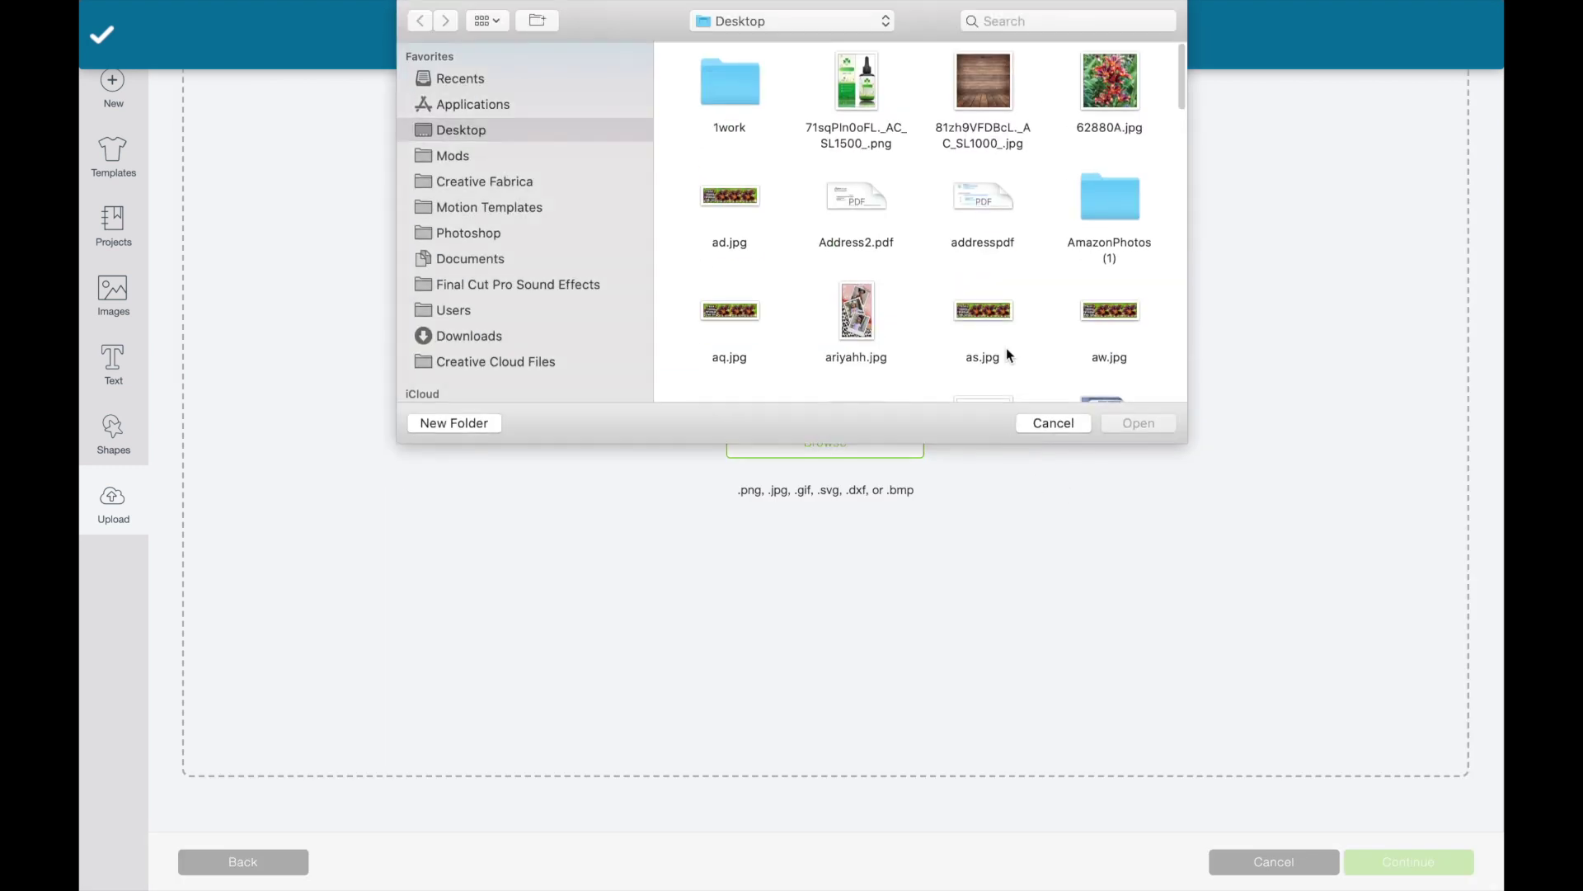
{"action": "scroll", "coordinate": [1059, 266], "scroll_direction": "down", "scroll_amount": 5}
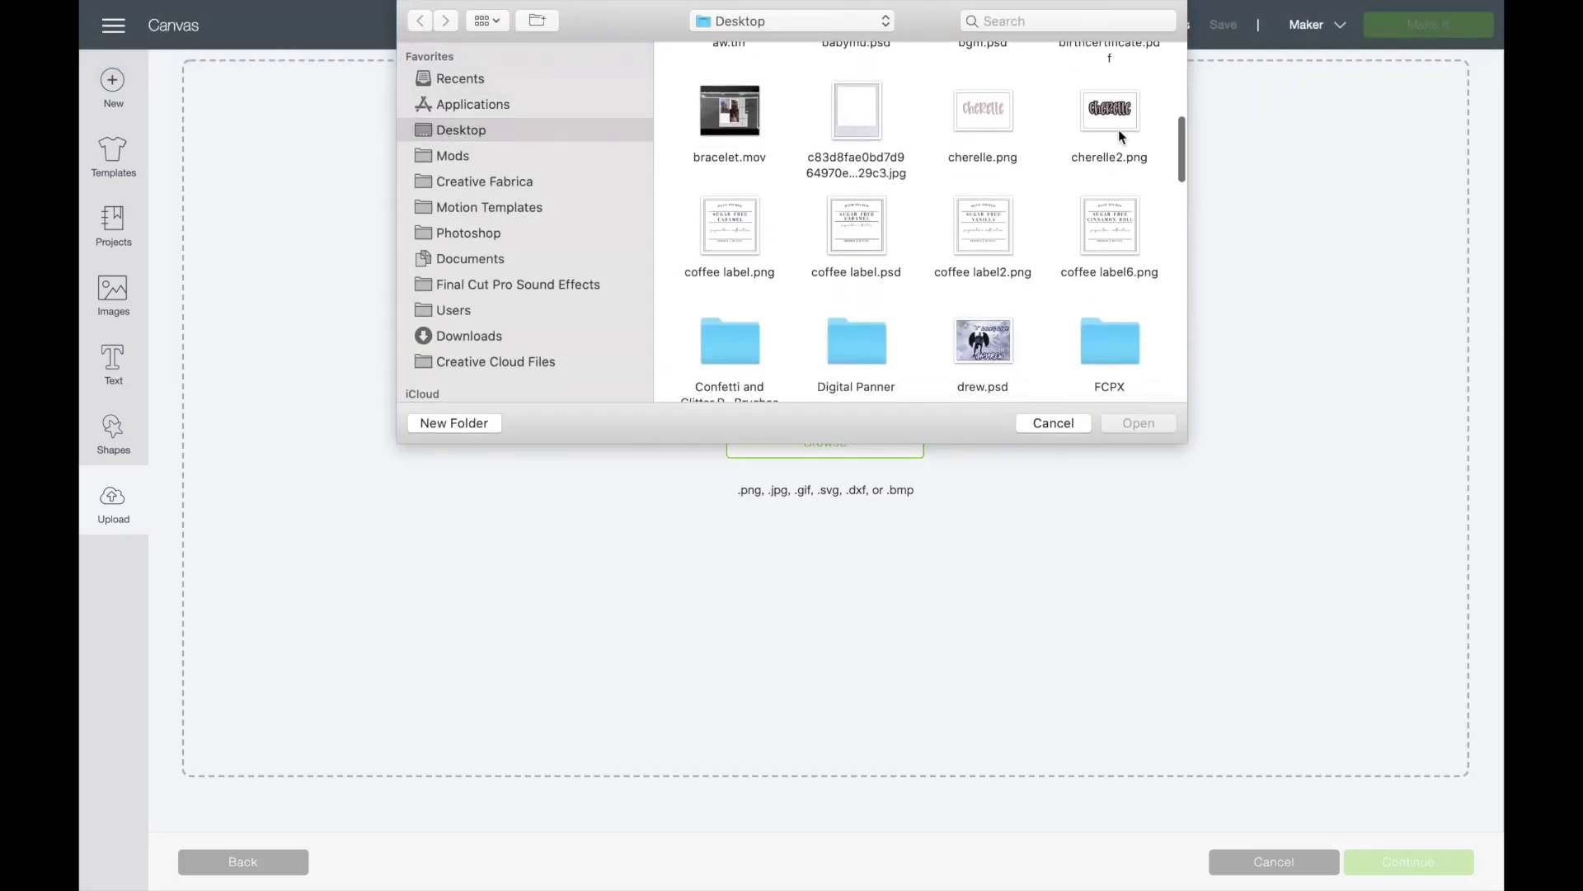
{"action": "double_click", "coordinate": [1110, 140]}
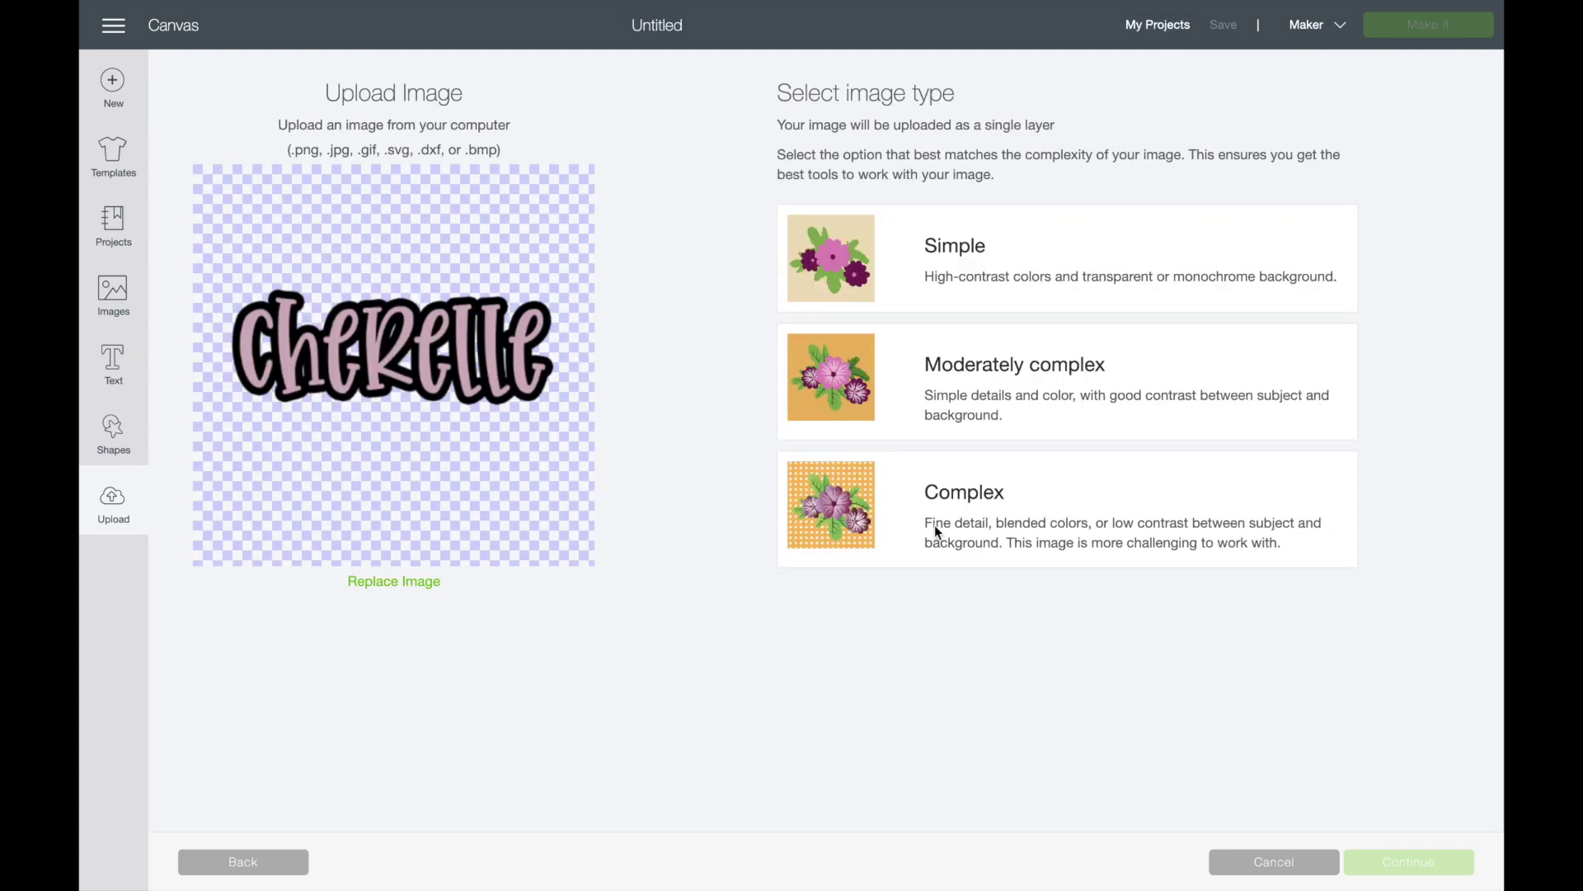
{"action": "left_click", "coordinate": [934, 524]}
{"action": "left_click", "coordinate": [1424, 860]}
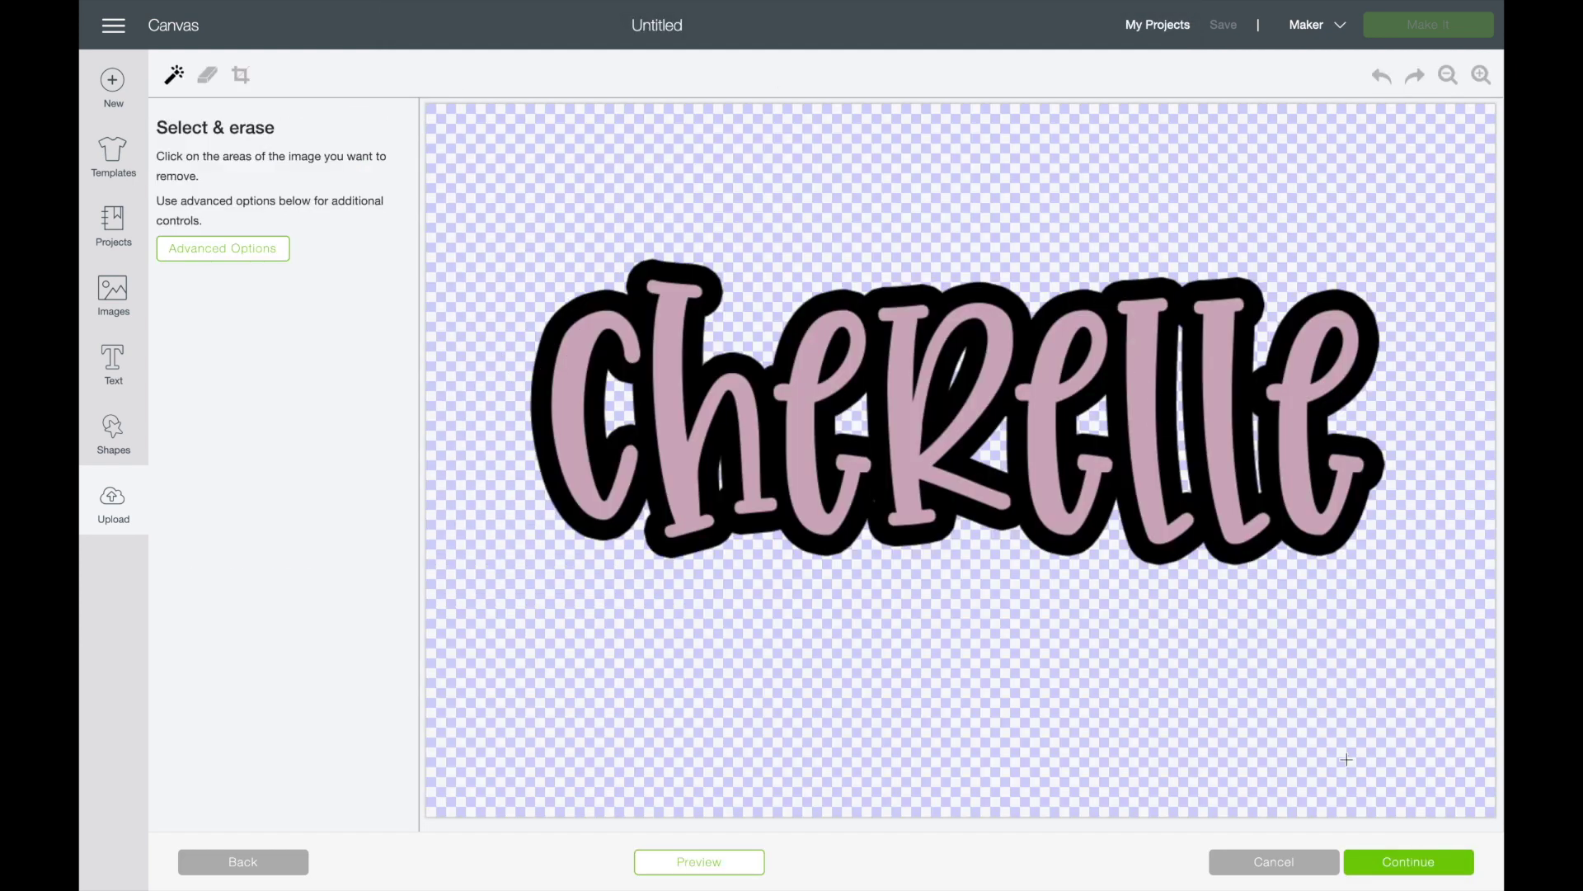
{"action": "left_click", "coordinate": [1390, 863]}
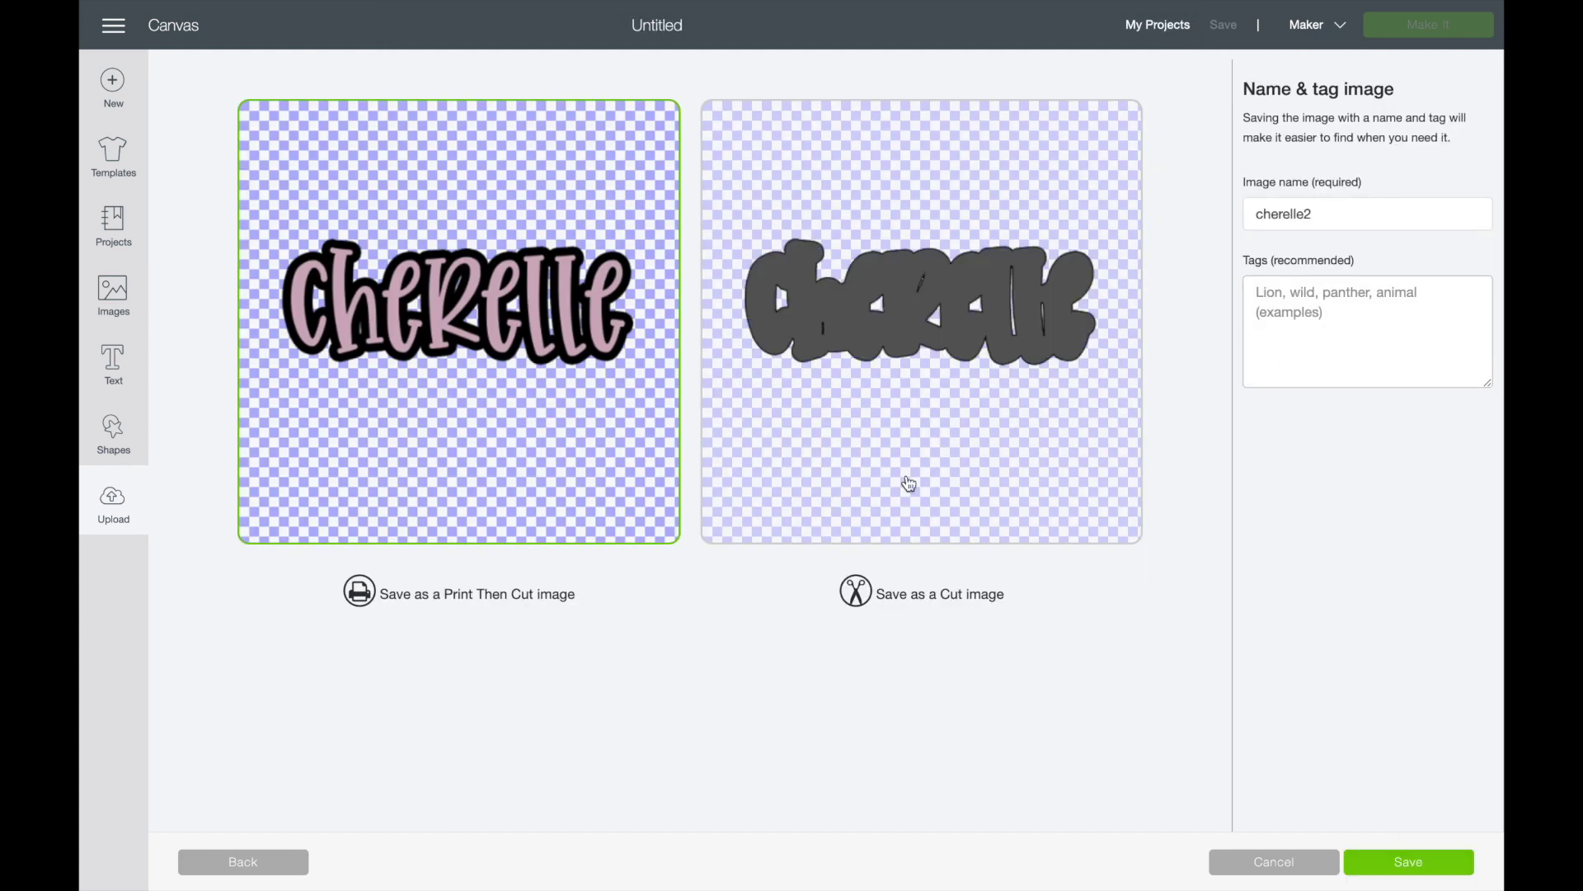
{"action": "left_click", "coordinate": [1005, 376]}
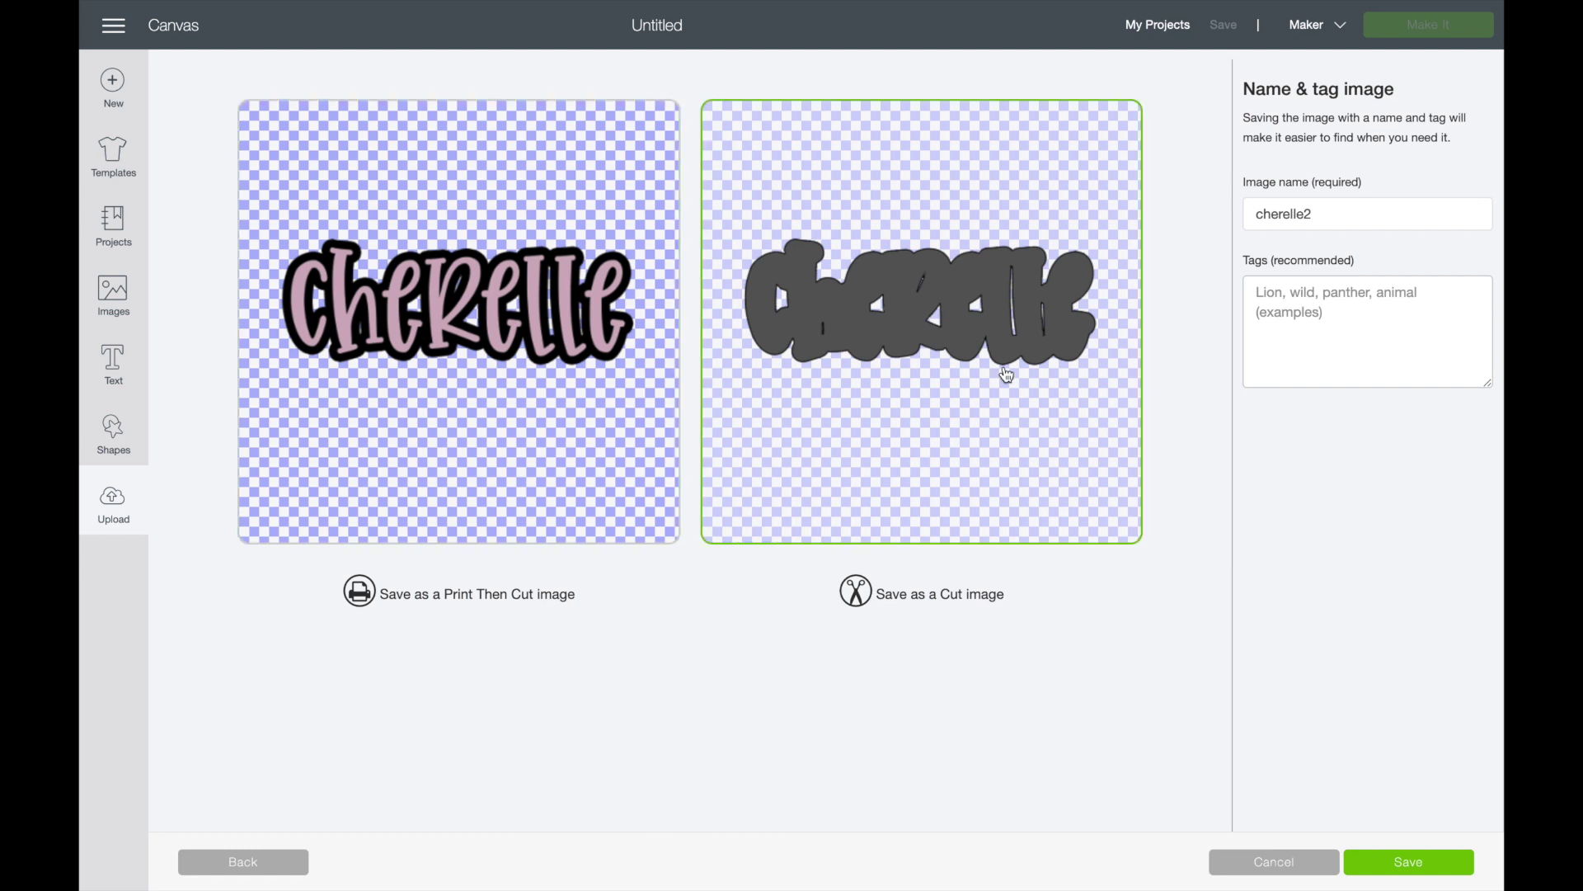
{"action": "left_click", "coordinate": [1439, 862]}
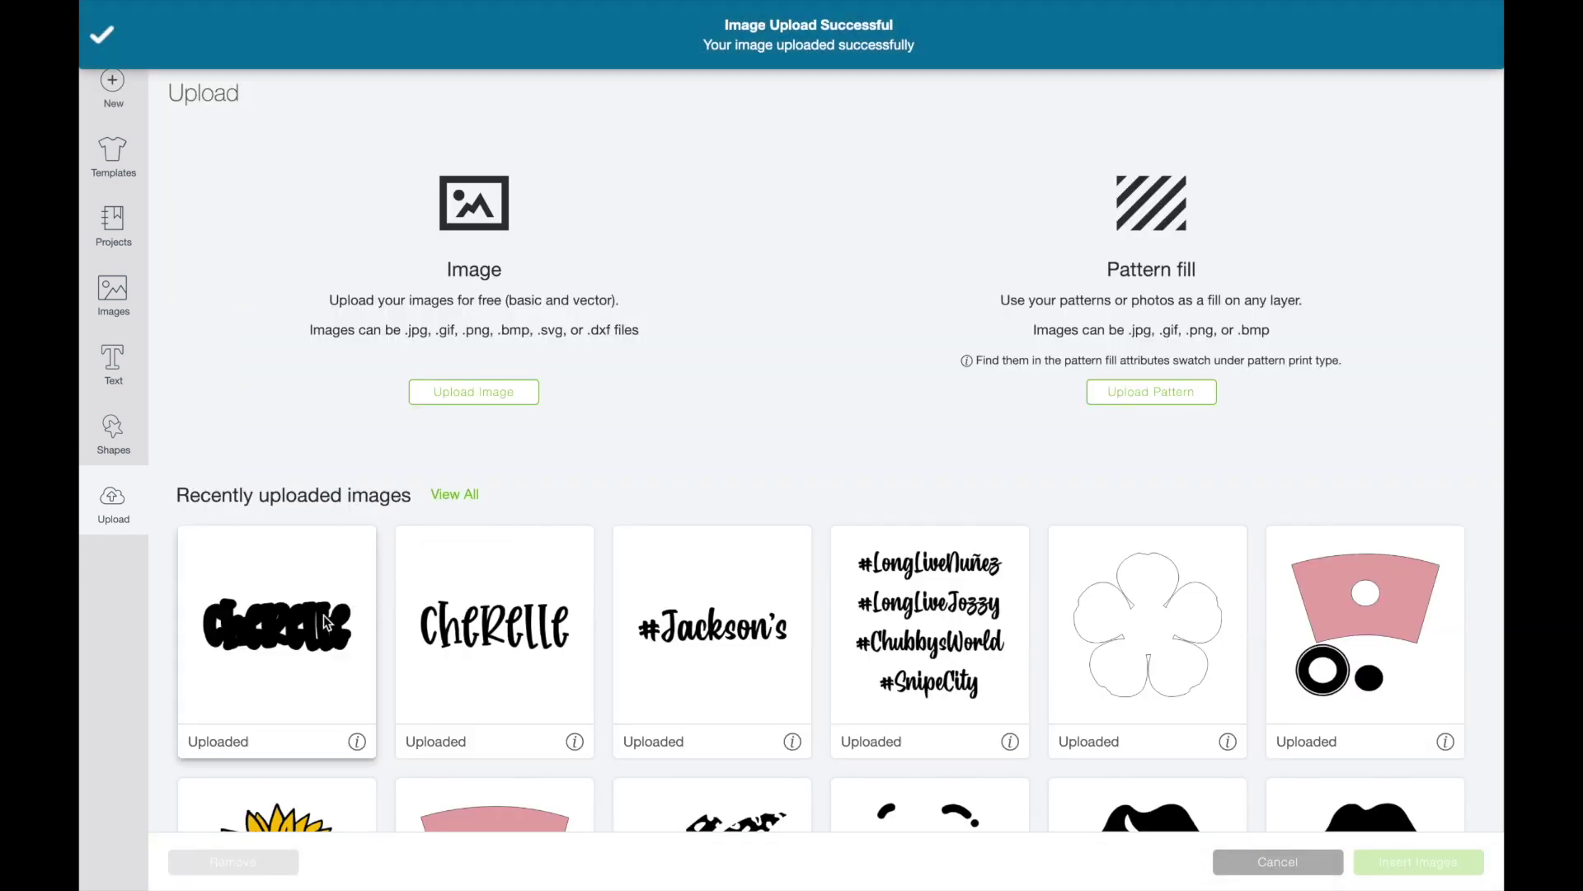
Insert both cherelle uploads onto the canvas and turn the thin lettering pink.
{"action": "left_click", "coordinate": [1429, 866]}
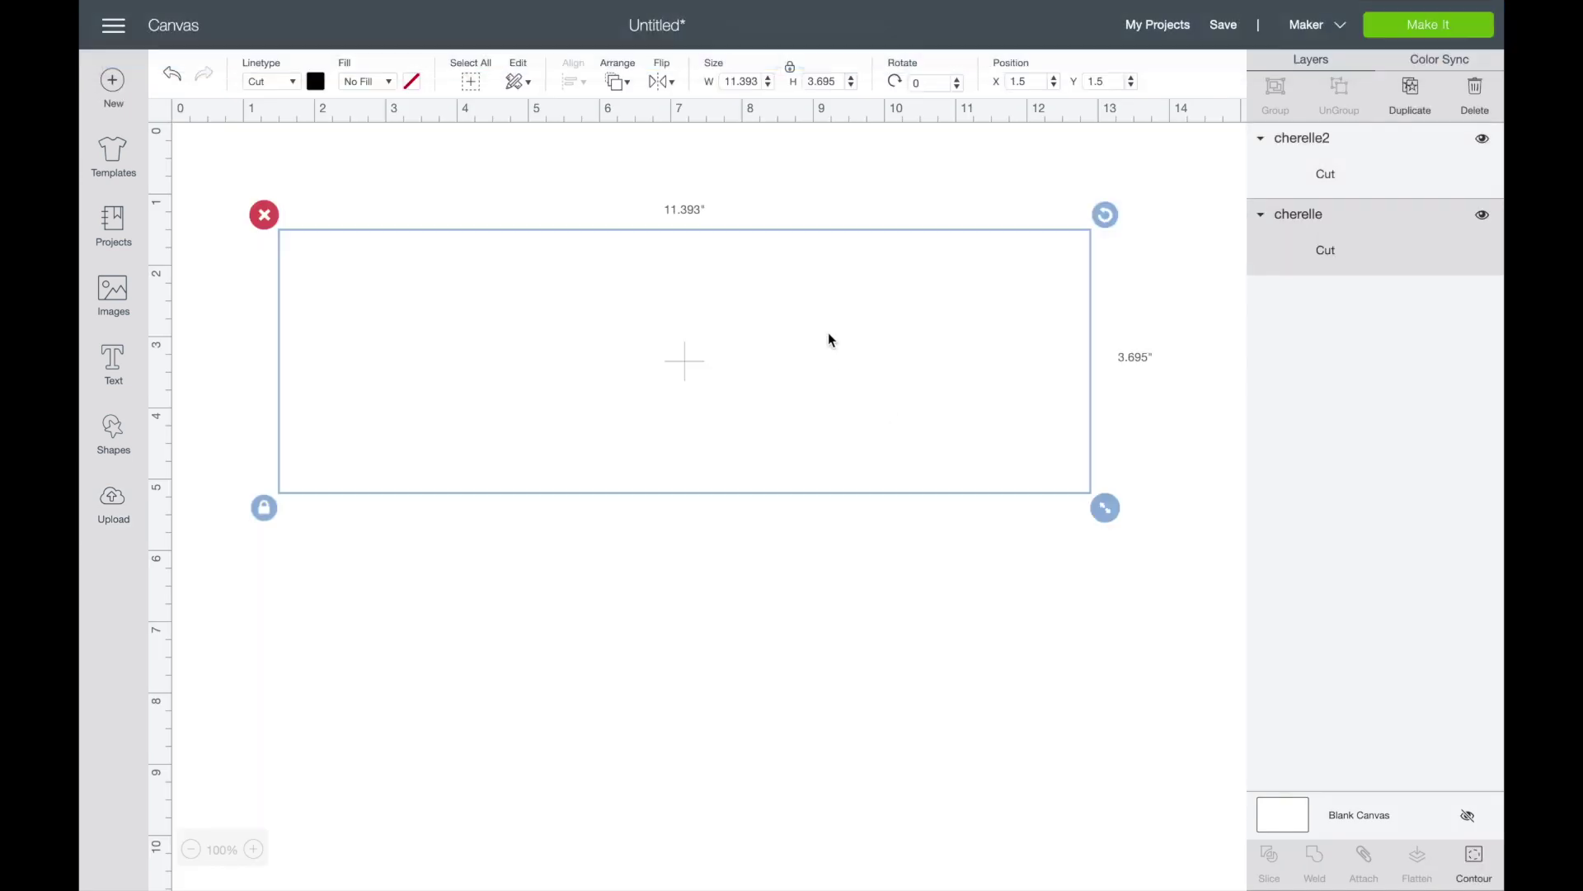
{"action": "left_click_drag", "start_coordinate": [745, 302], "coordinate": [658, 384]}
{"action": "left_click_drag", "start_coordinate": [657, 274], "coordinate": [694, 213]}
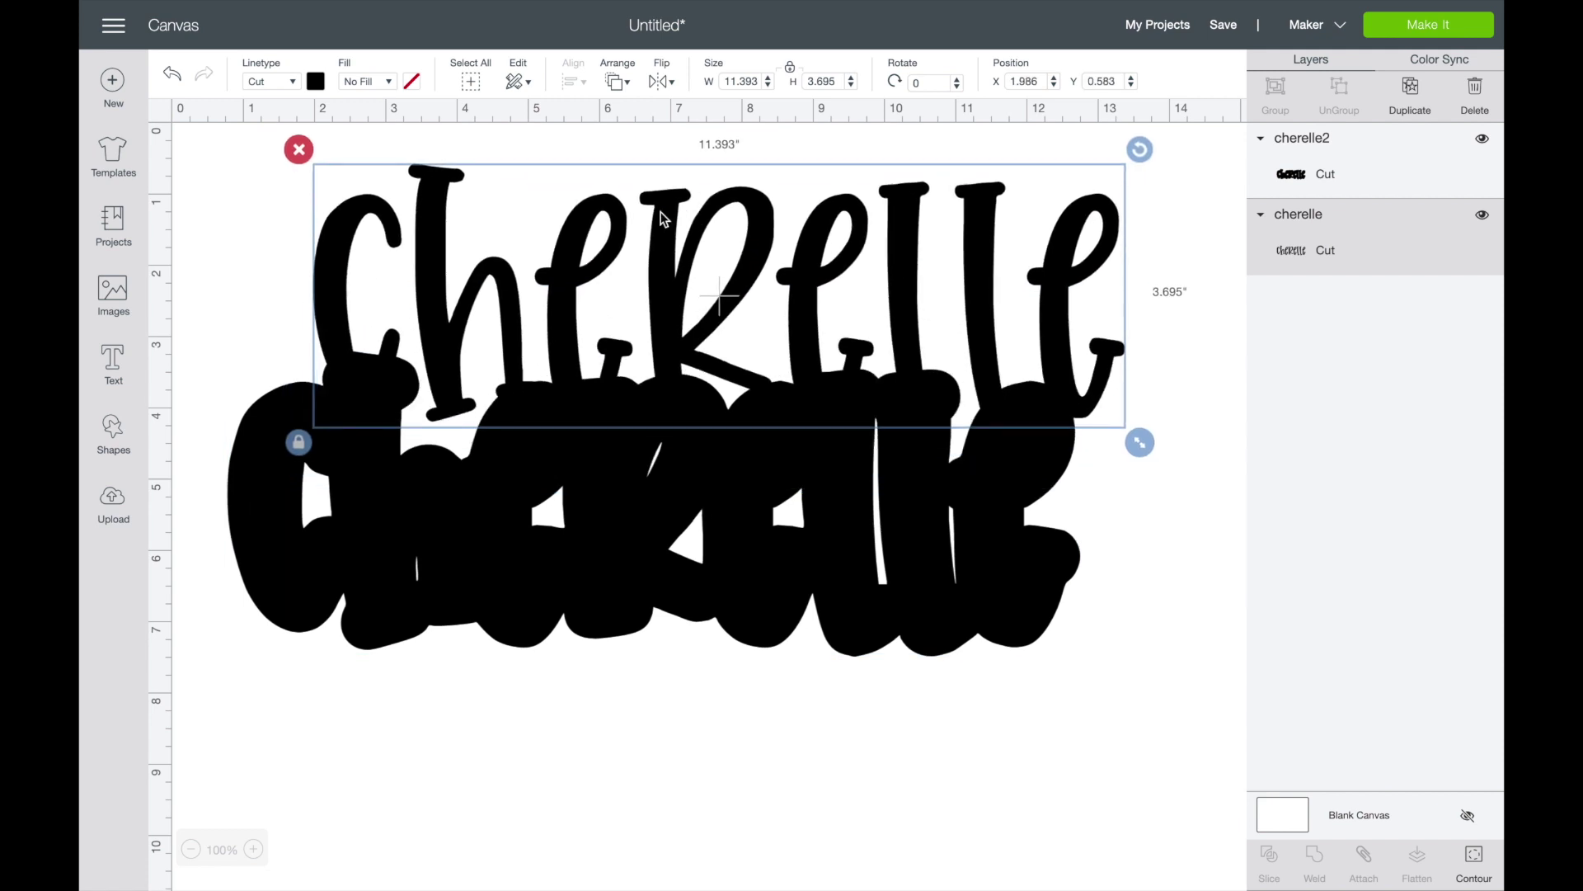
{"action": "left_click", "coordinate": [316, 81]}
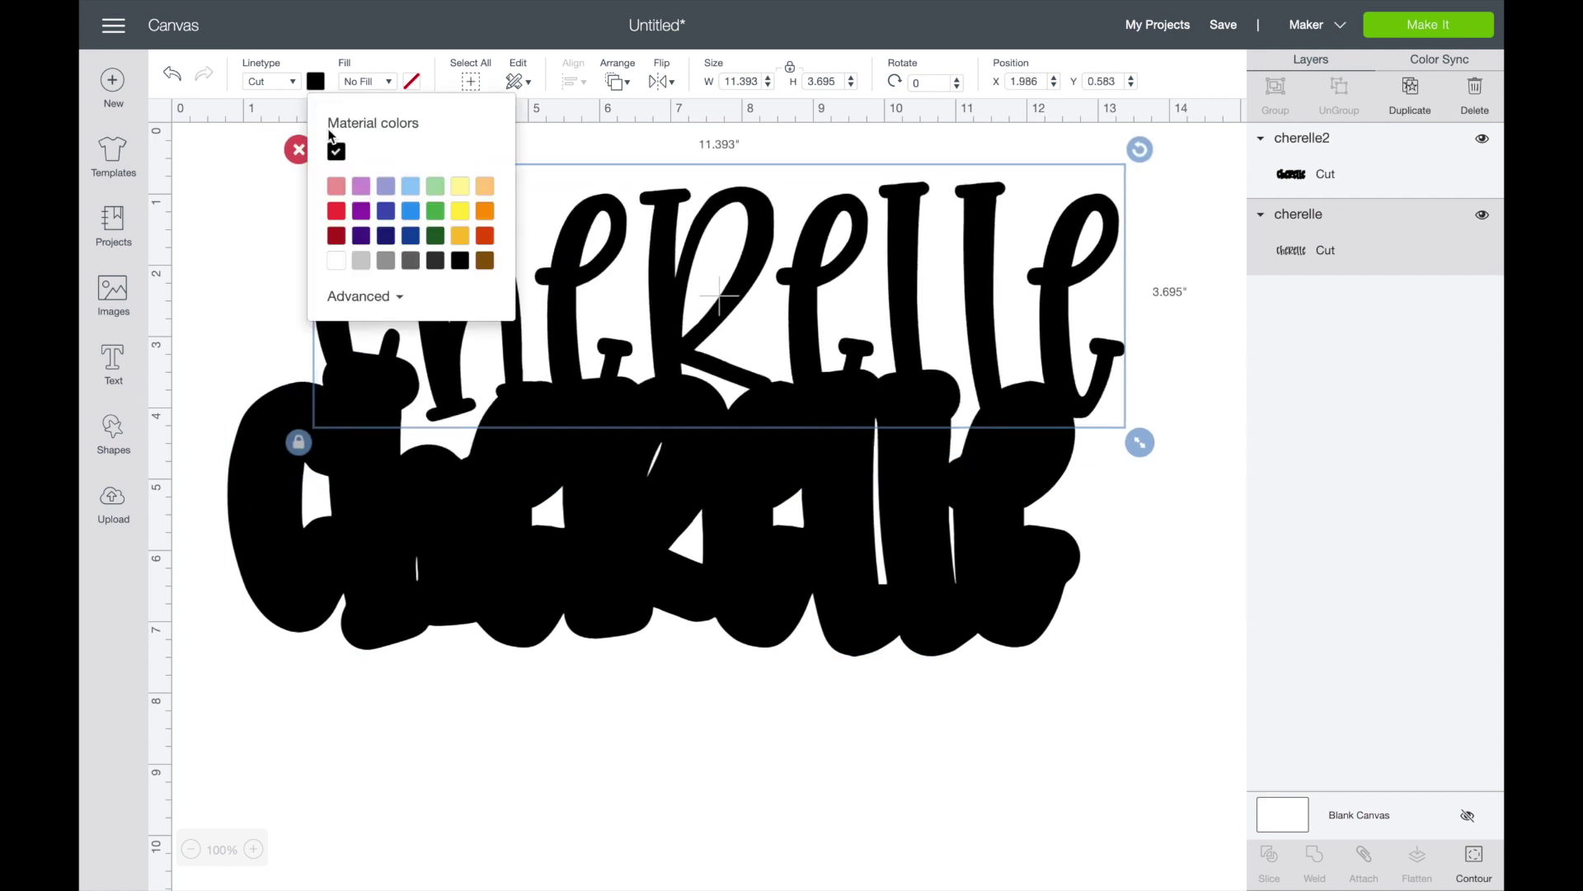
{"action": "left_click", "coordinate": [336, 185]}
Move the black cherelle2 outline backward and place the pink lettering over it.
{"action": "left_click", "coordinate": [656, 445]}
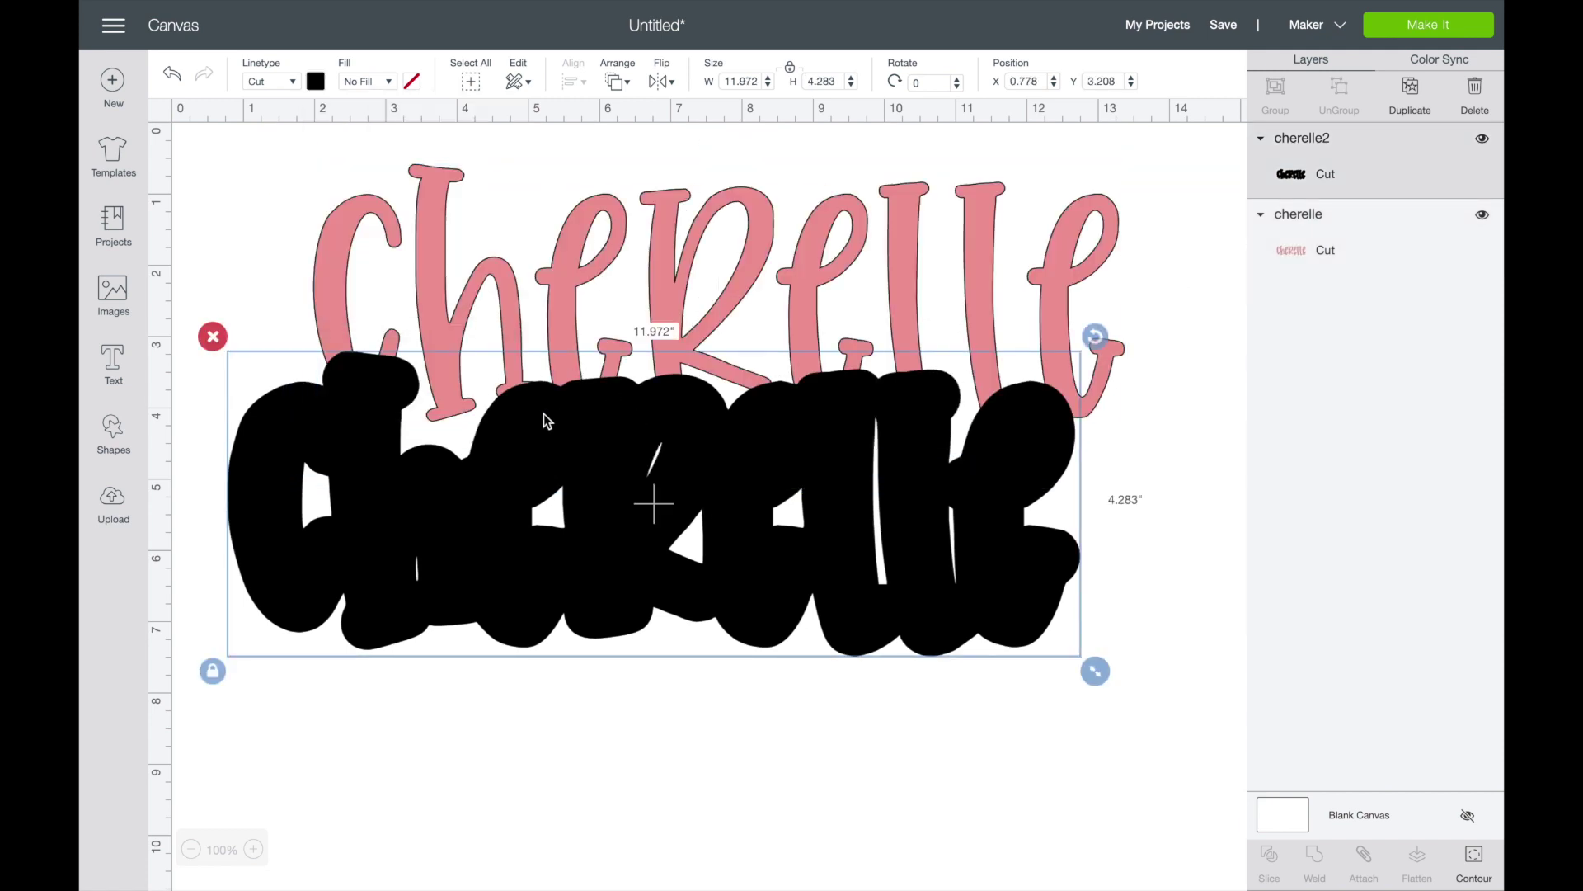
{"action": "right_click", "coordinate": [594, 449]}
{"action": "left_click", "coordinate": [642, 460]}
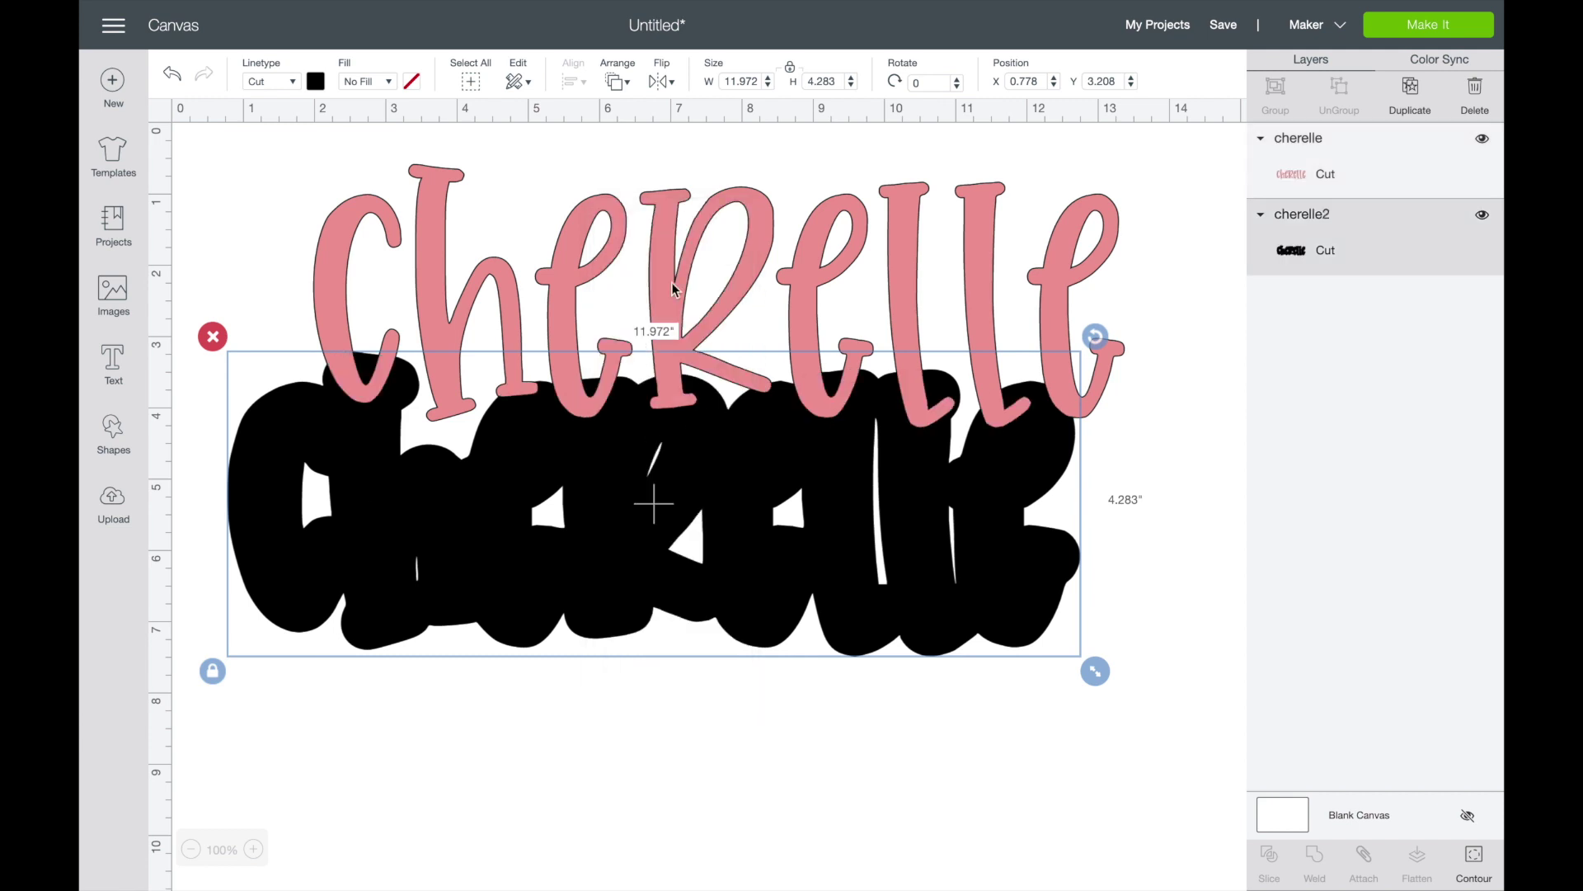
{"action": "left_click_drag", "start_coordinate": [672, 290], "coordinate": [604, 490]}
{"action": "left_click", "coordinate": [701, 190]}
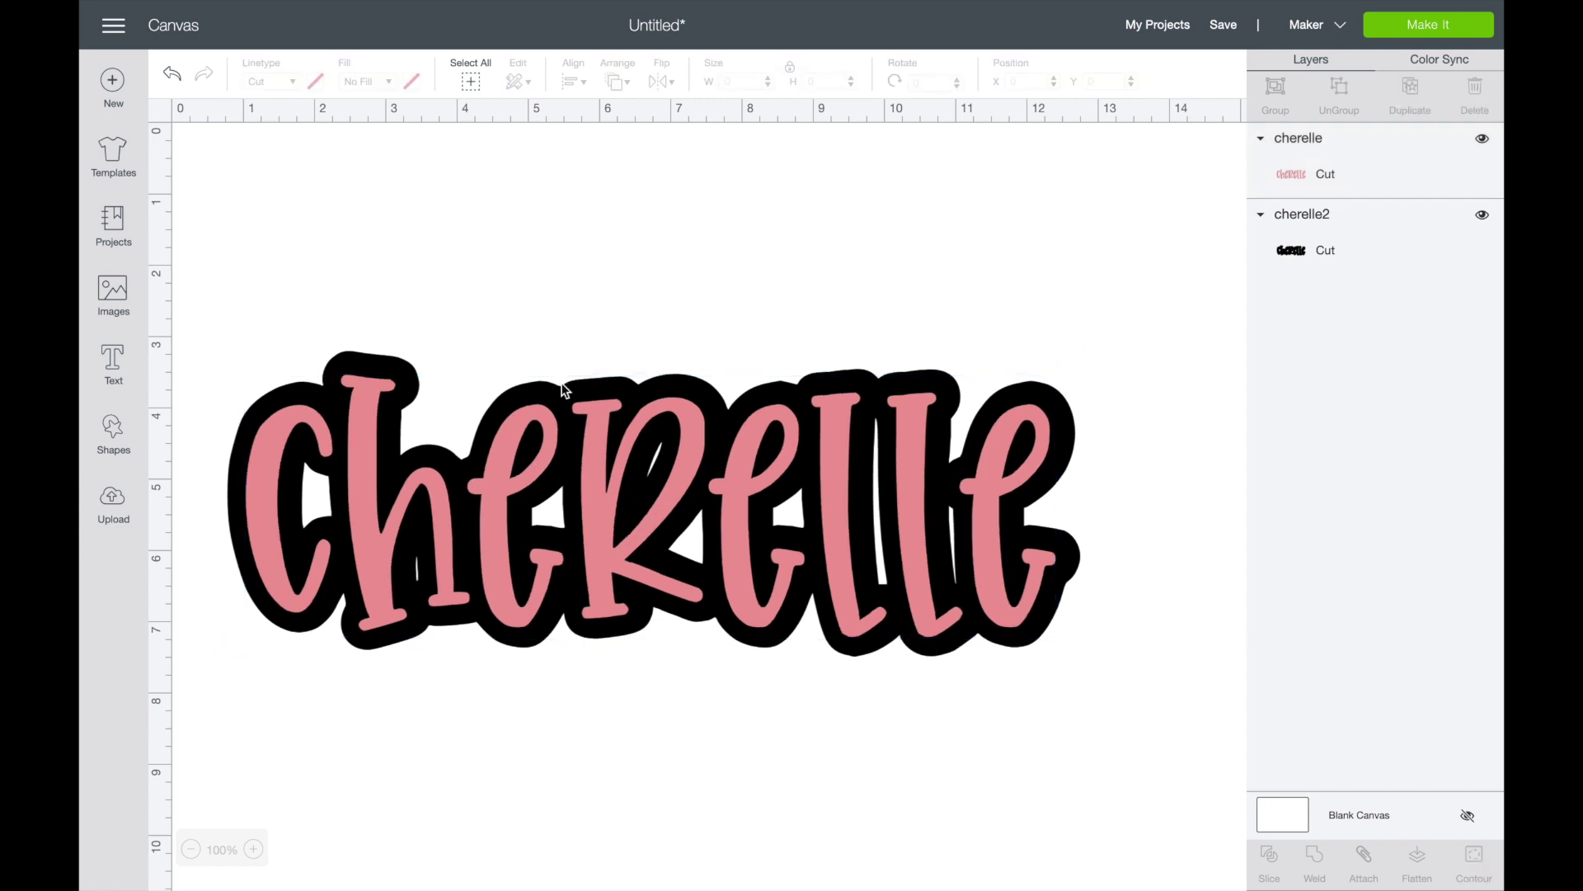
Check the layering by selecting and deselecting the pink lettering and both cherelle layers.
{"action": "left_click_drag", "start_coordinate": [1153, 686], "coordinate": [216, 334]}
{"action": "left_click", "coordinate": [495, 283]}
{"action": "left_click", "coordinate": [844, 384]}
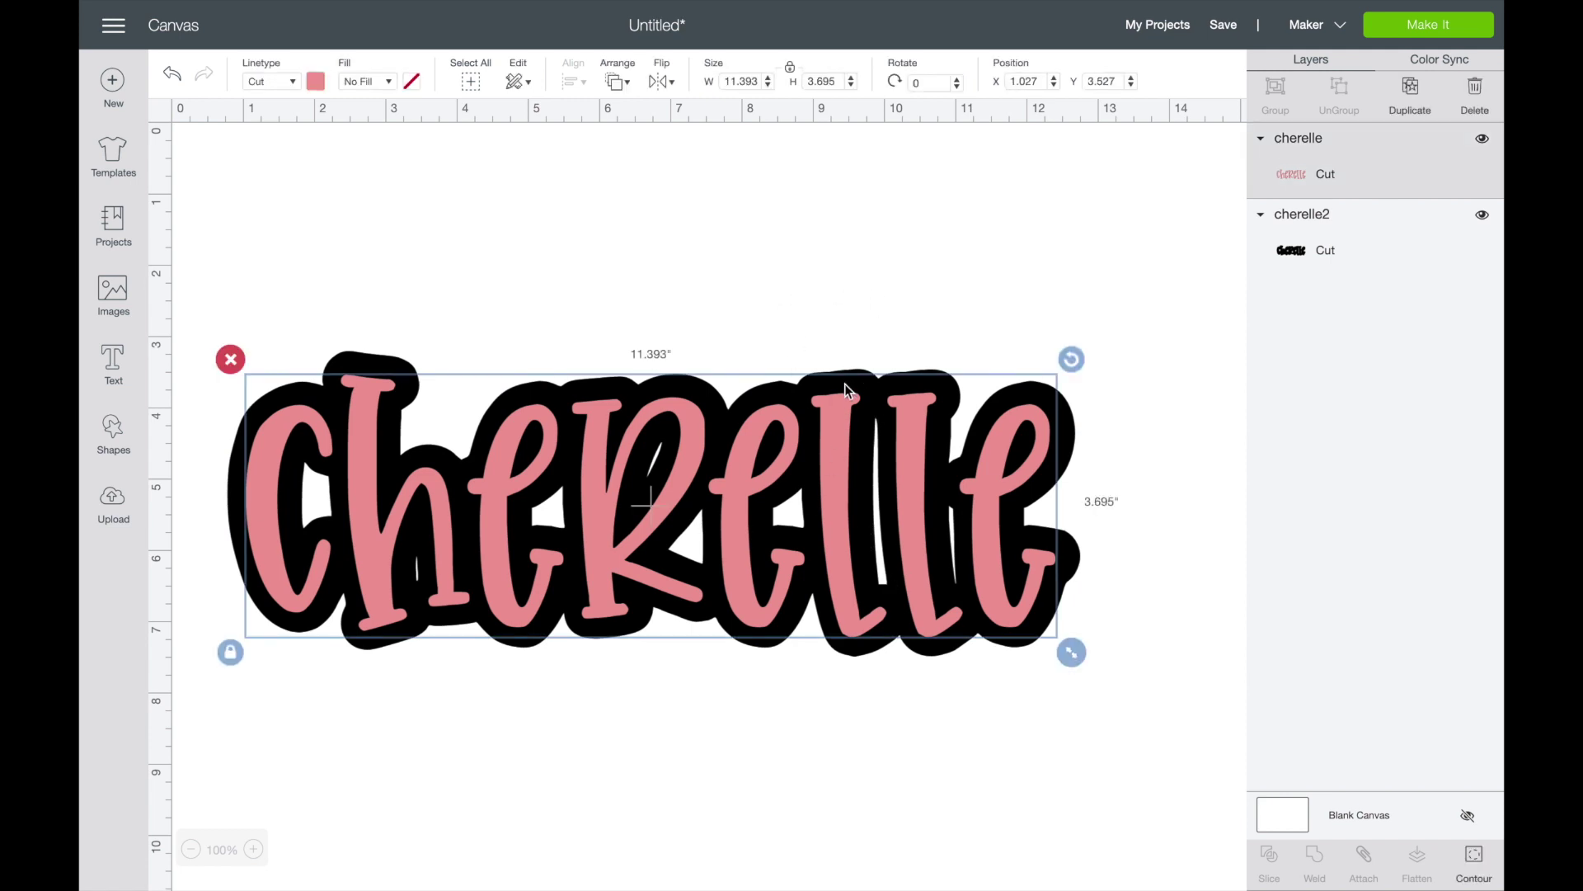
{"action": "left_click", "coordinate": [860, 278]}
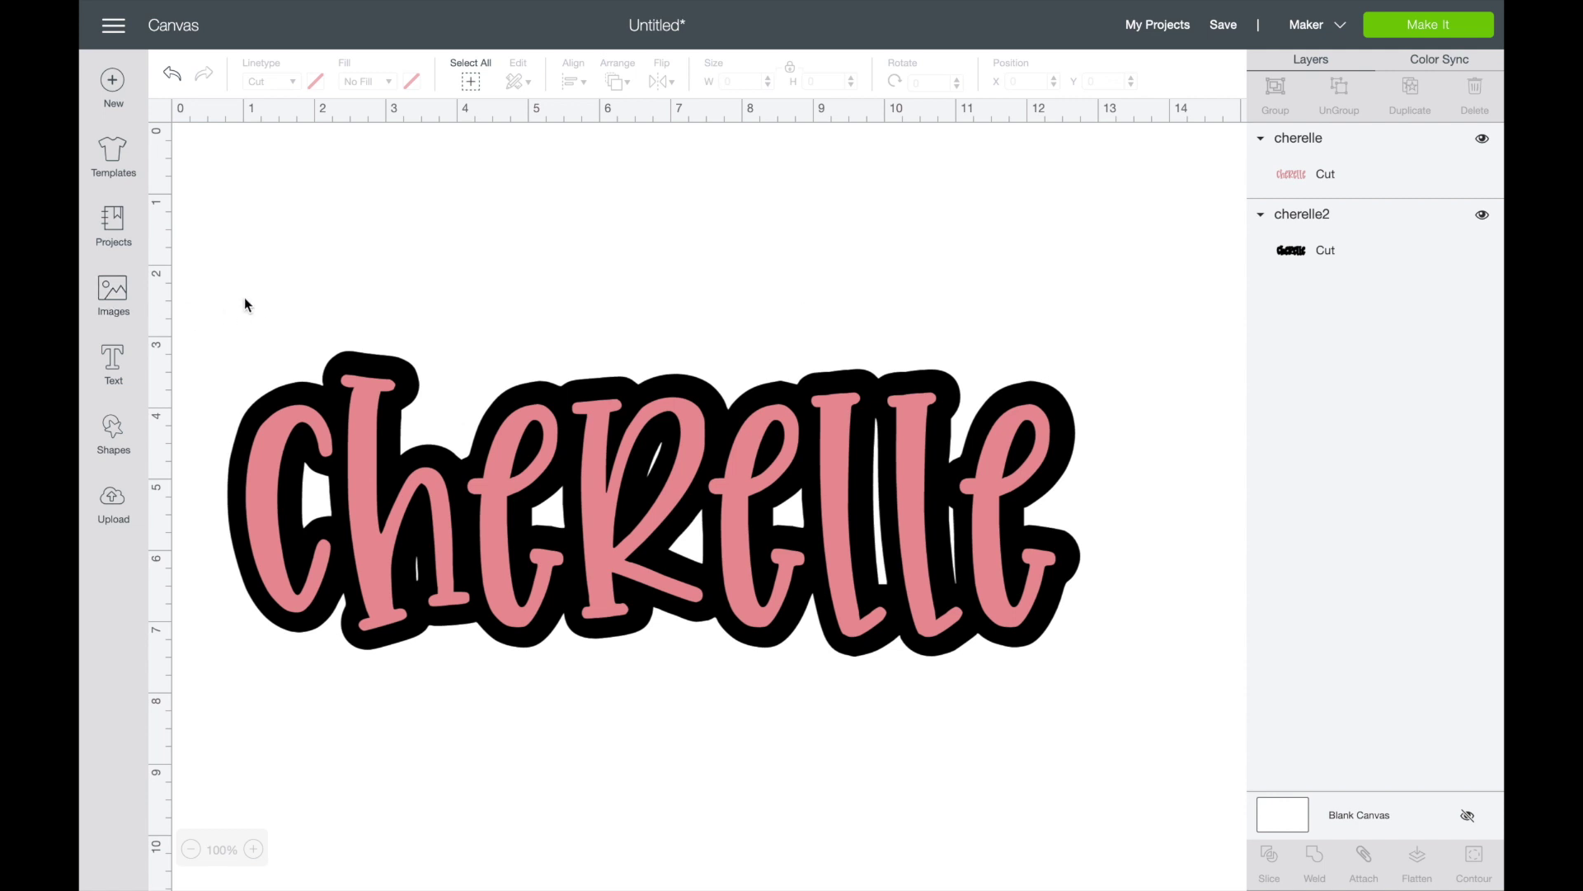
{"action": "left_click_drag", "start_coordinate": [245, 305], "coordinate": [727, 620]}
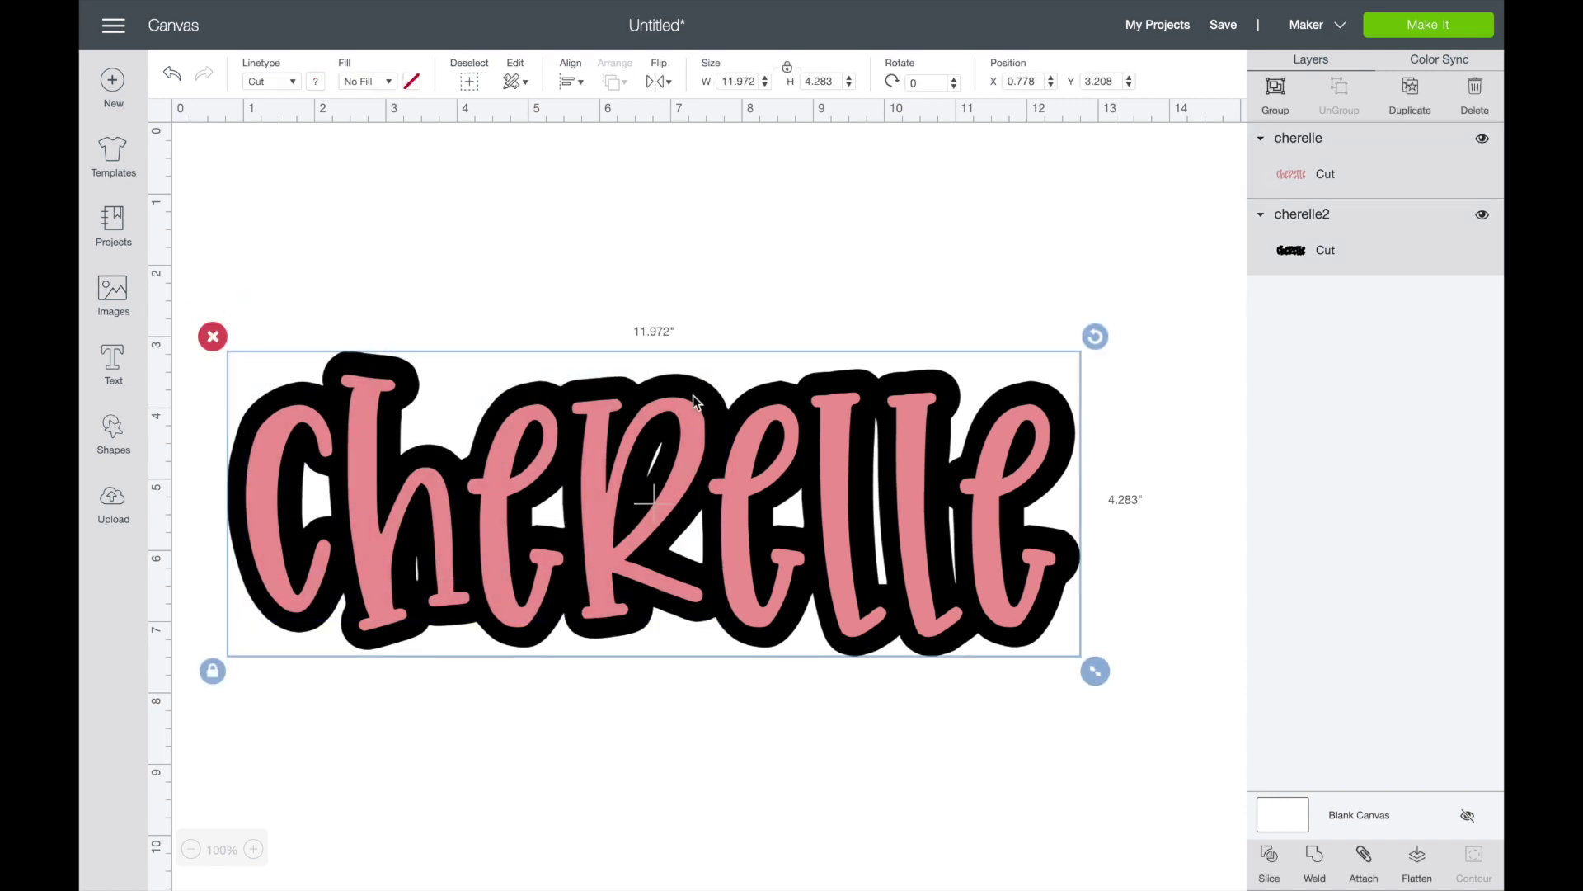
{"action": "left_click", "coordinate": [680, 316]}
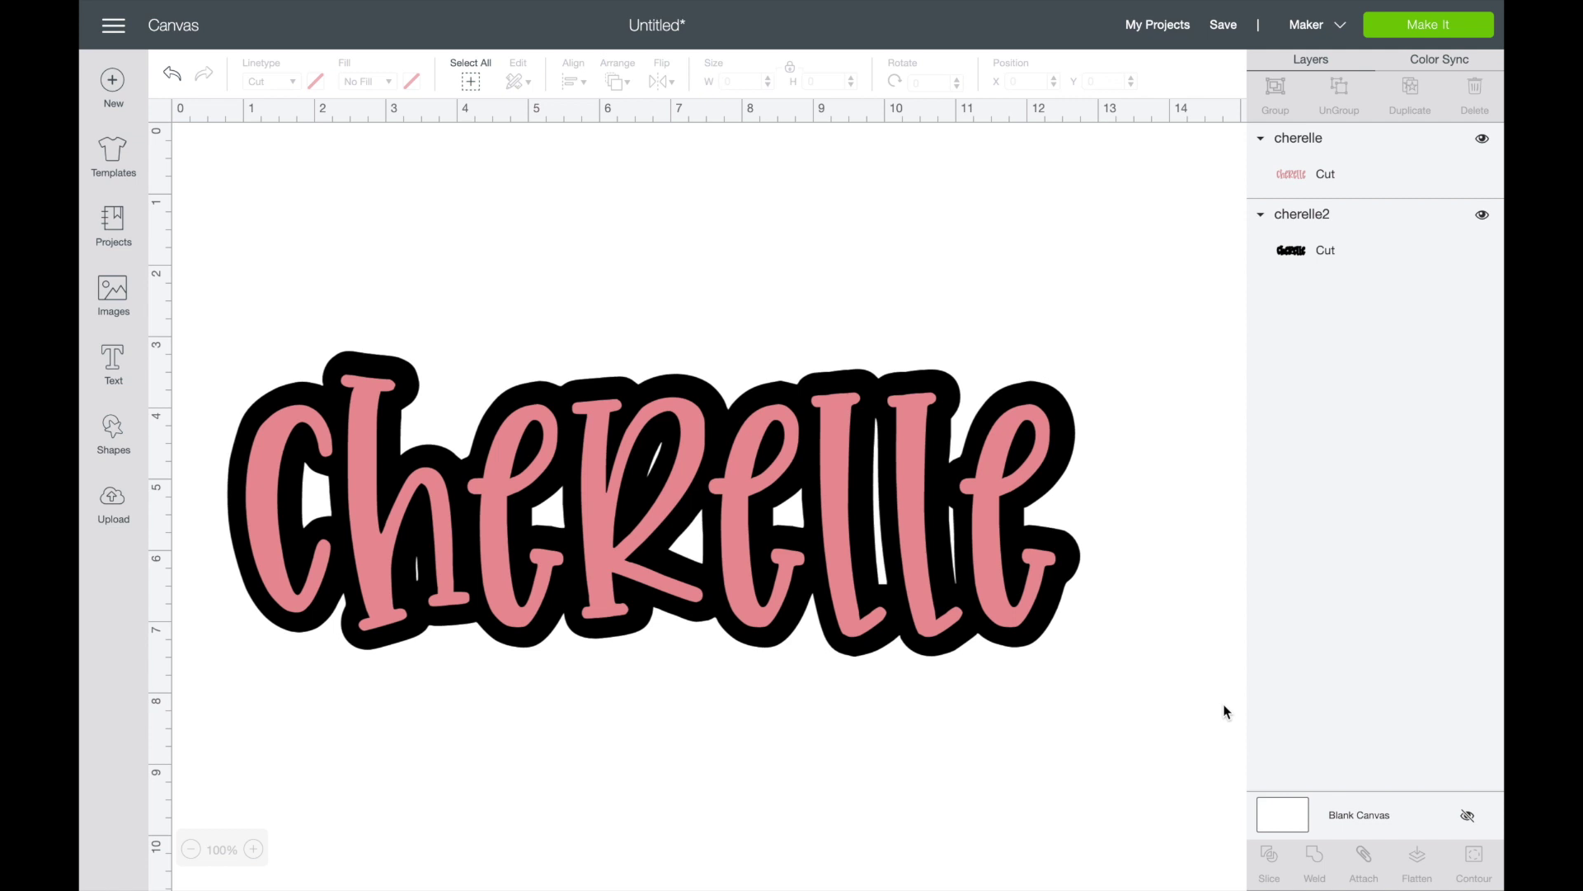